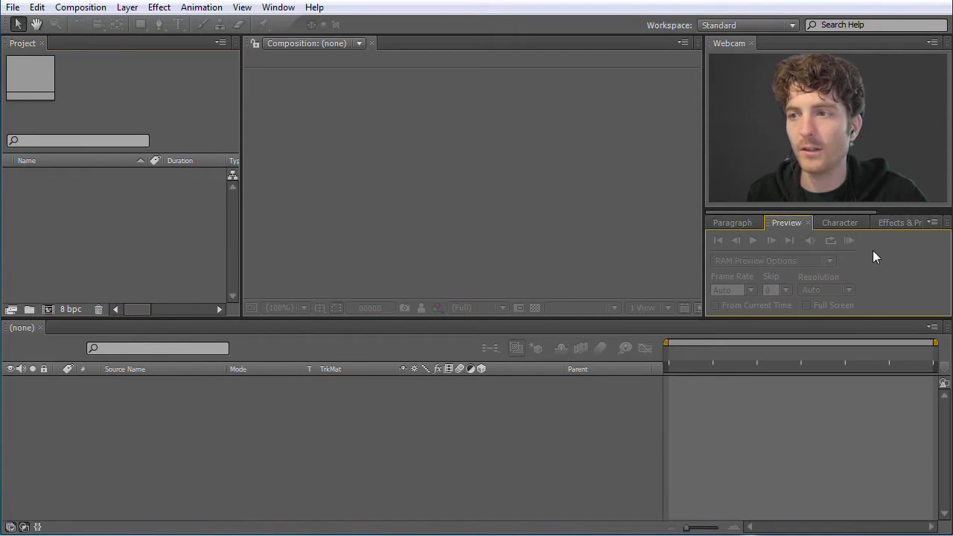
Look over the workspace: the Project, Composition and Timeline areas and the grouped Paragraph, Preview, Character and Effects & Presets panels
click(834, 222)
click(733, 223)
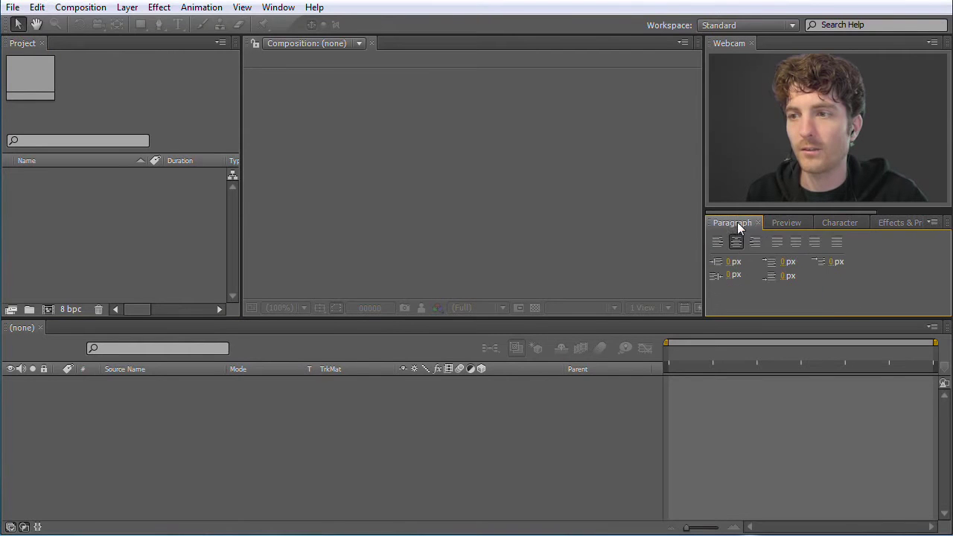
click(900, 223)
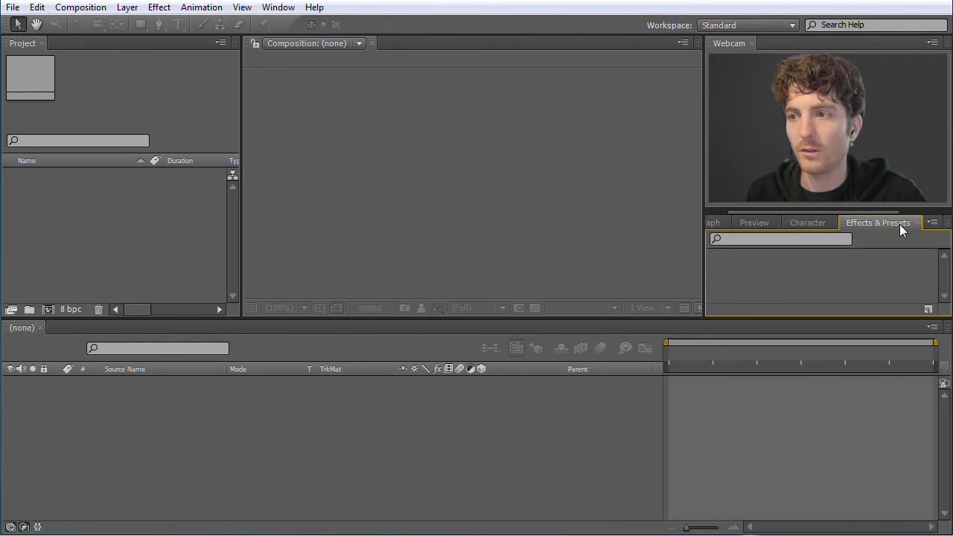
click(808, 223)
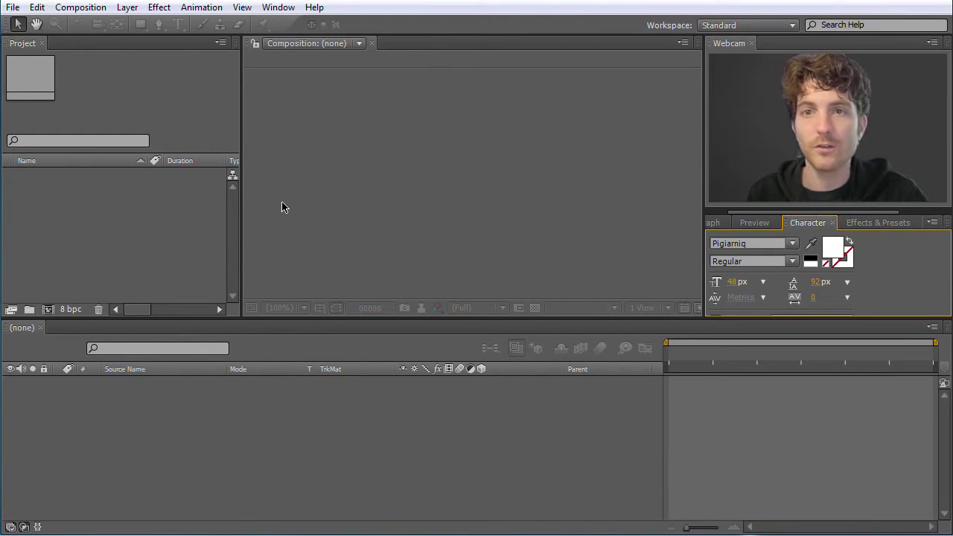
click(170, 111)
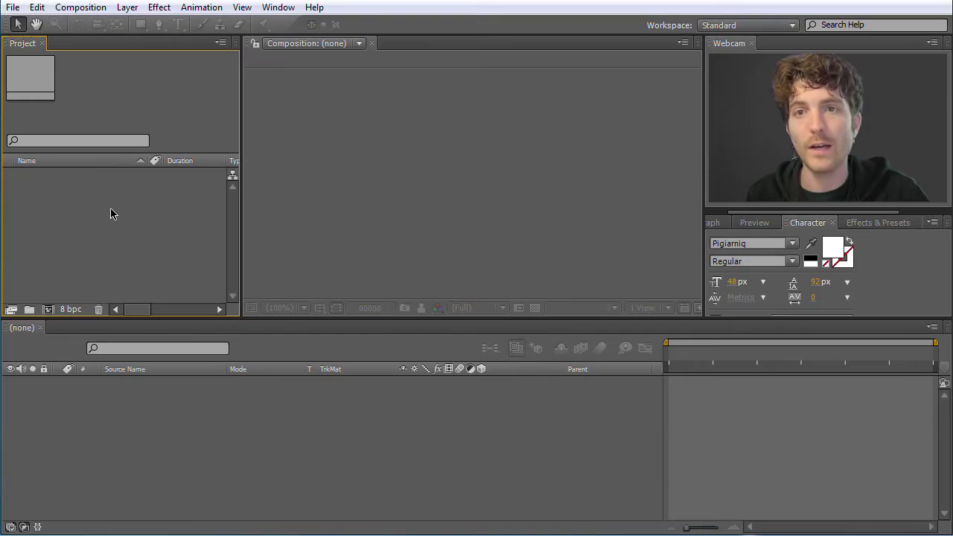
click(487, 208)
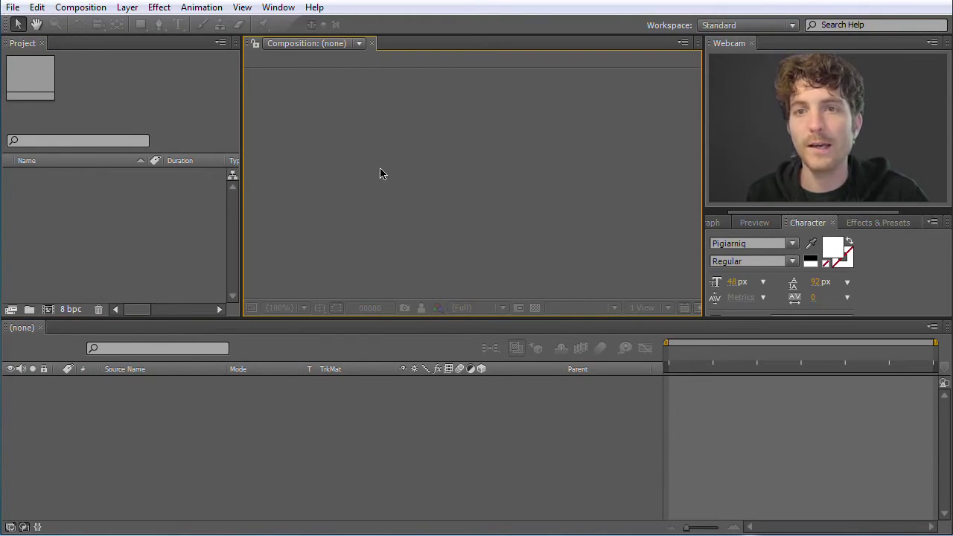
click(362, 484)
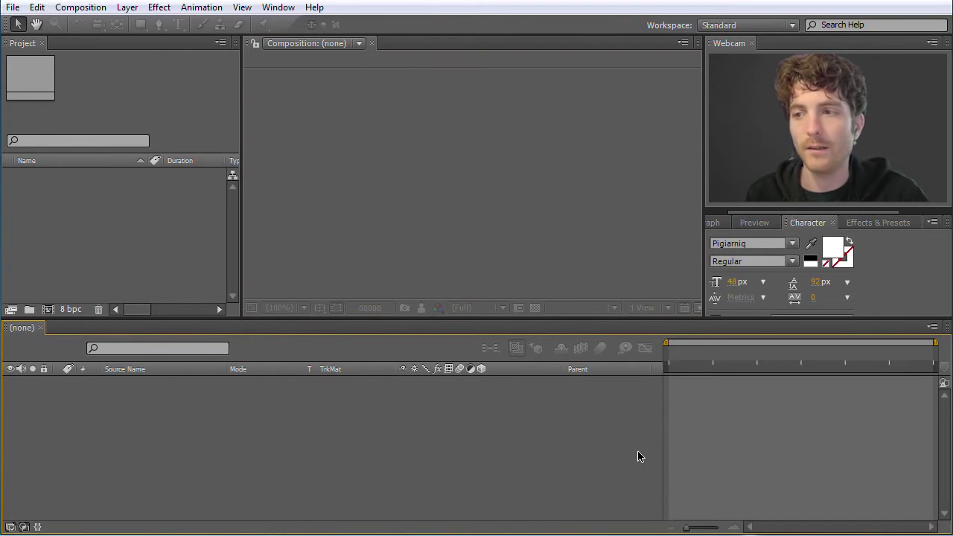
click(862, 223)
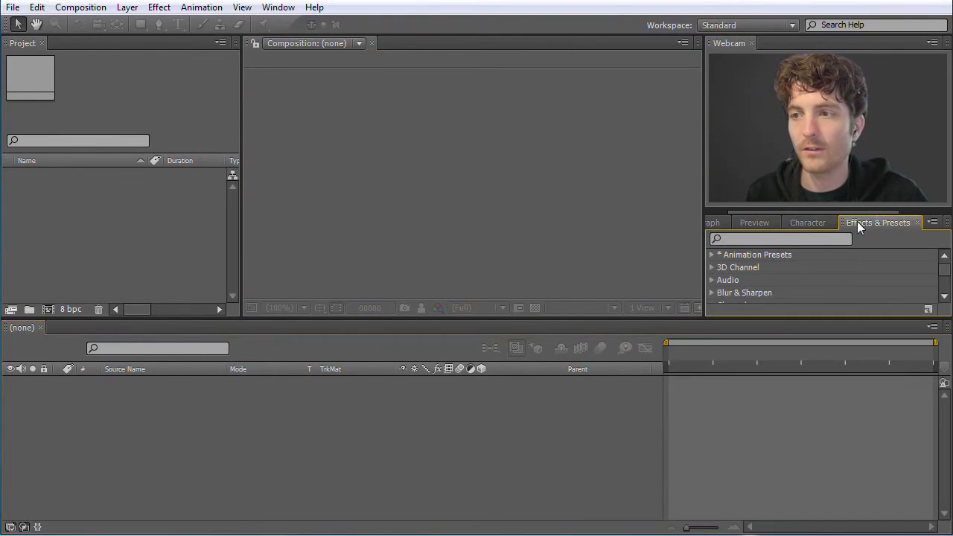
click(760, 224)
click(801, 224)
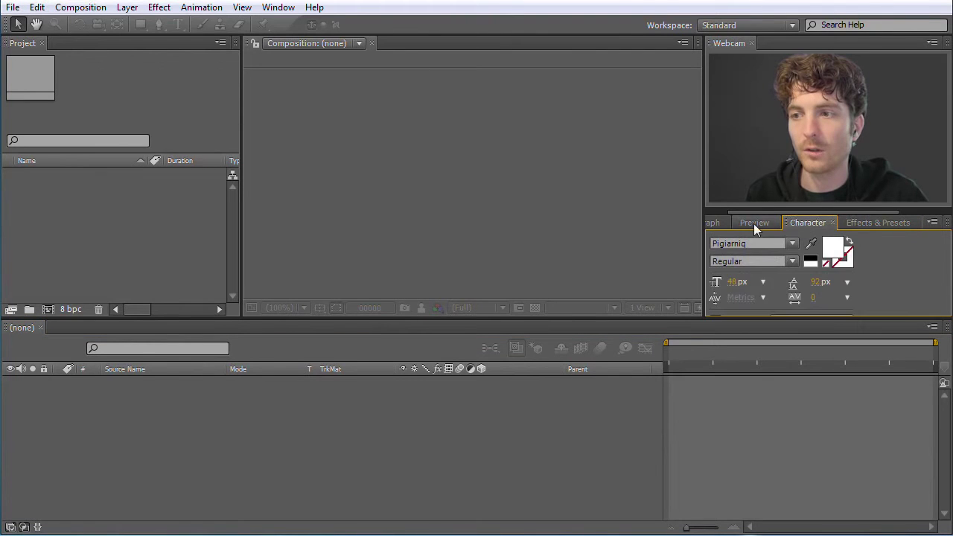
click(714, 223)
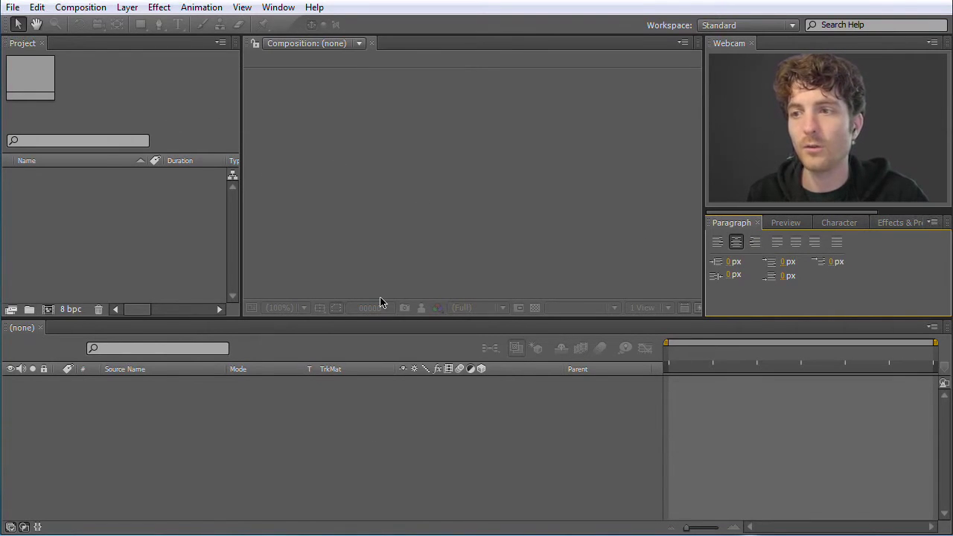
click(175, 103)
click(332, 139)
click(348, 383)
click(189, 205)
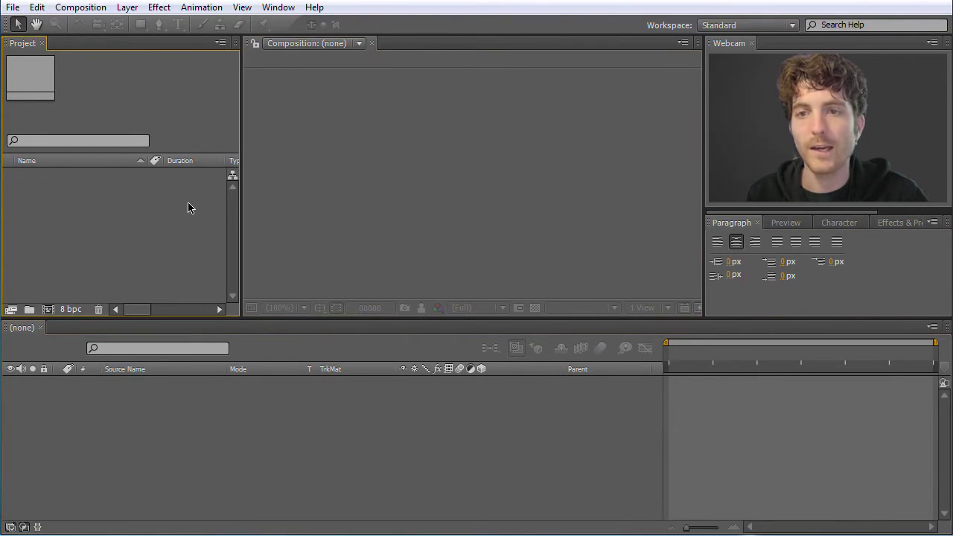
Dock the Character panel in the same group as the Composition panel and widen the Project panel slightly
click(853, 224)
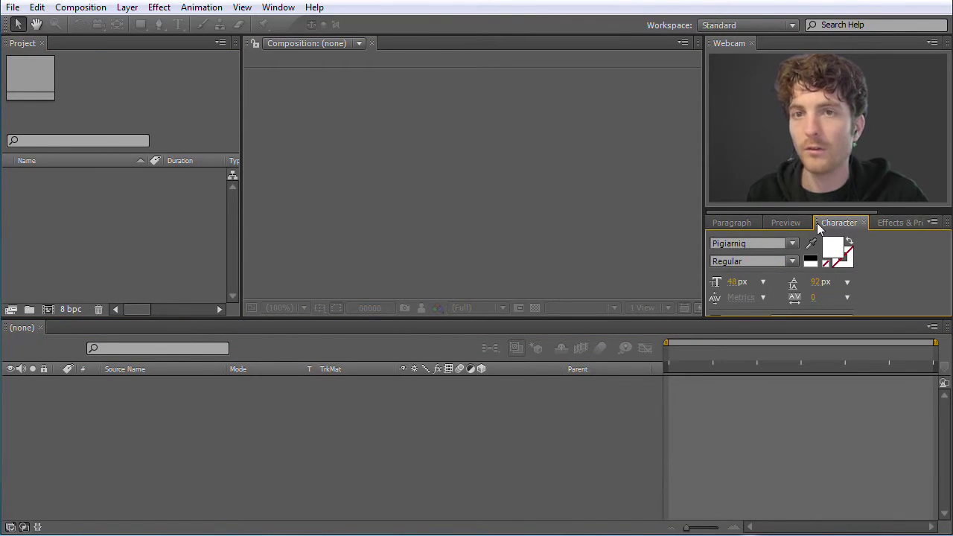
drag(817, 223, 412, 187)
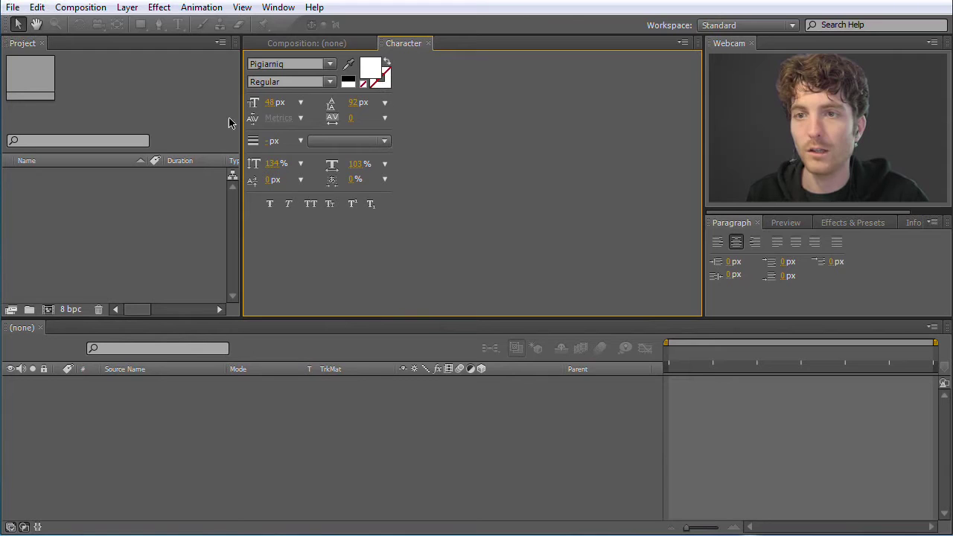
mouse_move(240, 119)
mouse_down()
mouse_move(196, 117)
mouse_move(256, 117)
mouse_up()
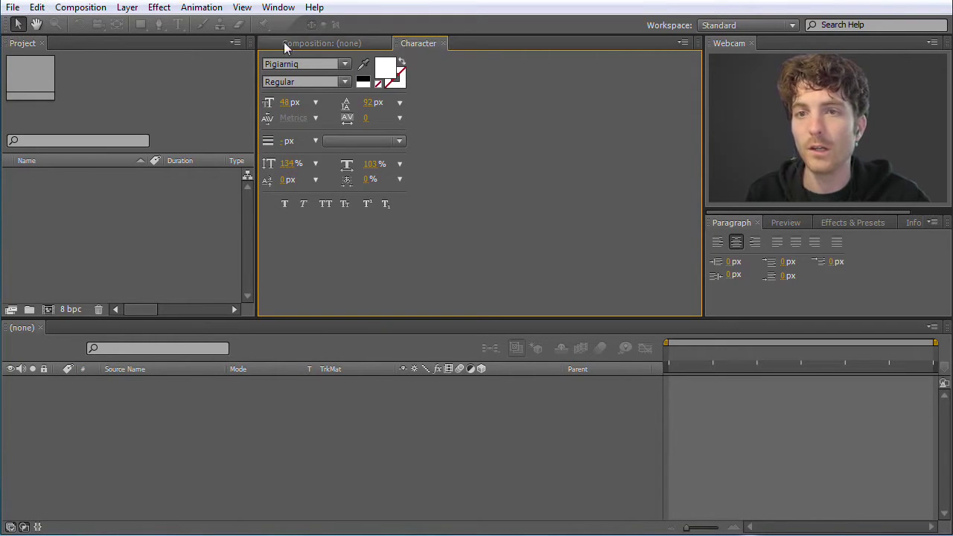
click(114, 75)
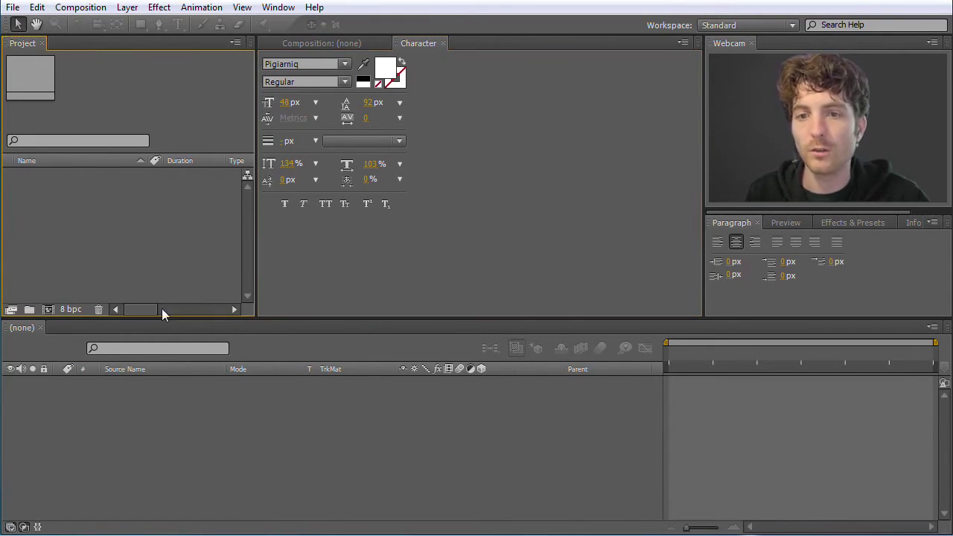
Check the list of available panels and return the Character panel to the group containing Effects & Presets, Info and Align
click(277, 7)
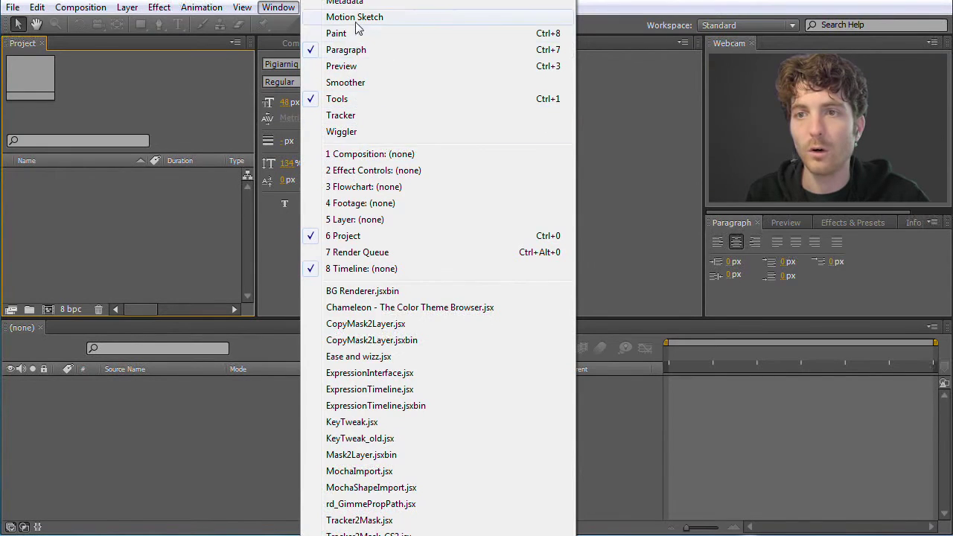
click(174, 96)
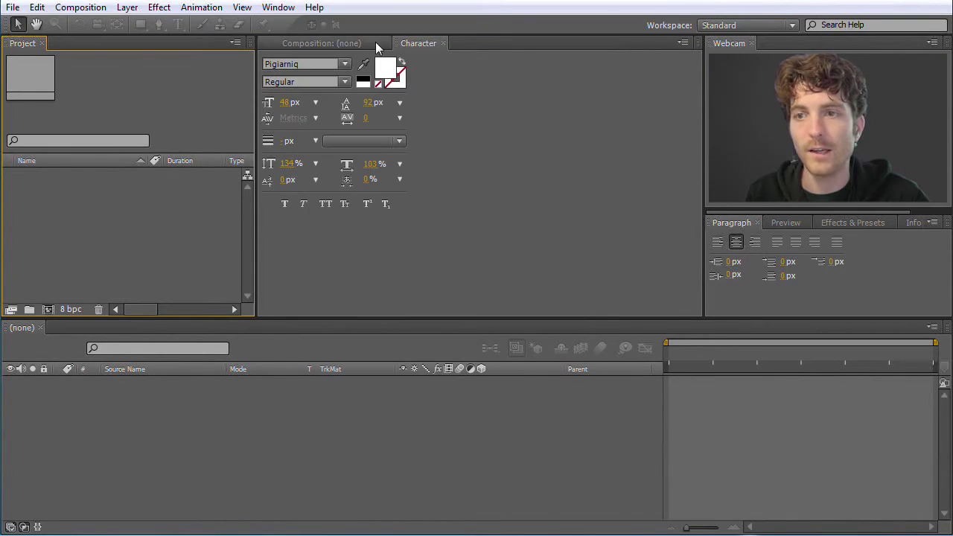
drag(399, 45, 837, 268)
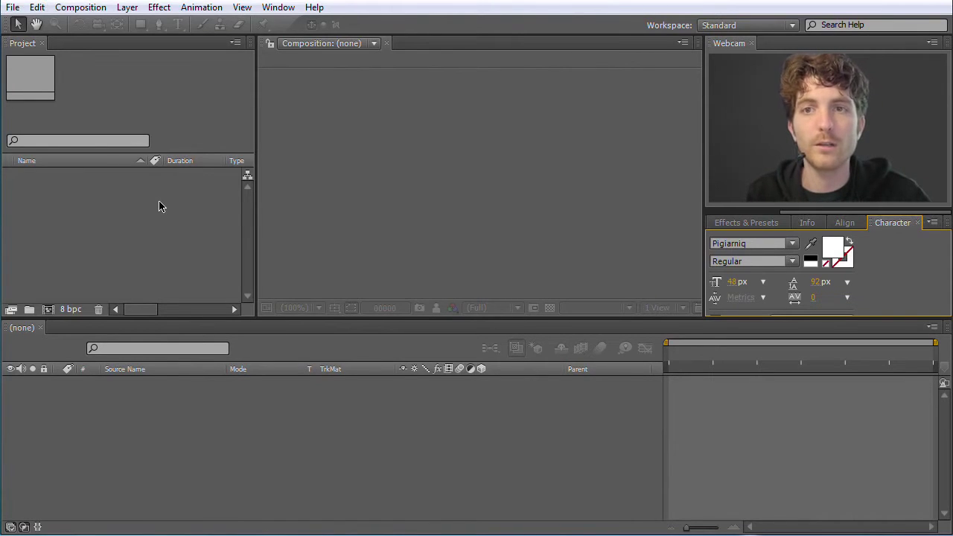
Review the available commands for importing files into the project
right_click(112, 204)
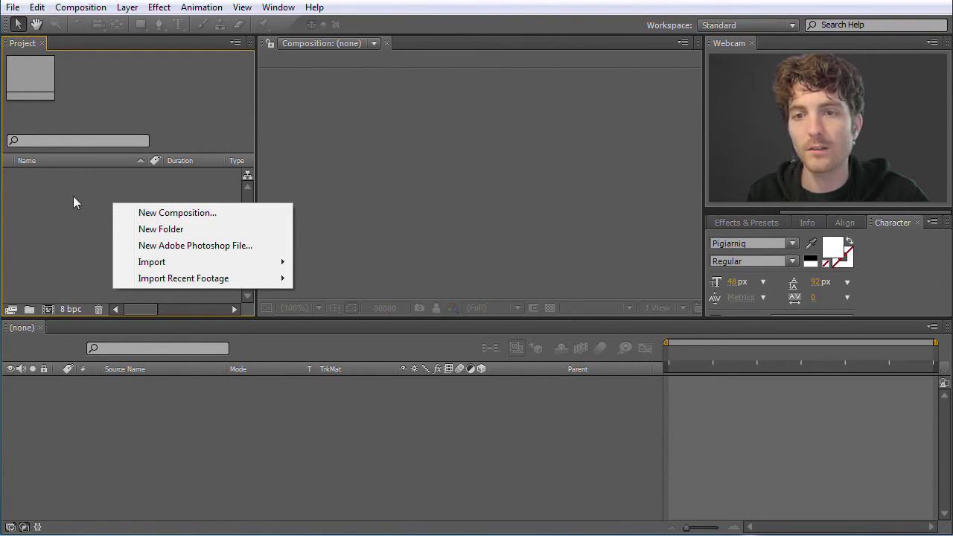
mouse_move(172, 262)
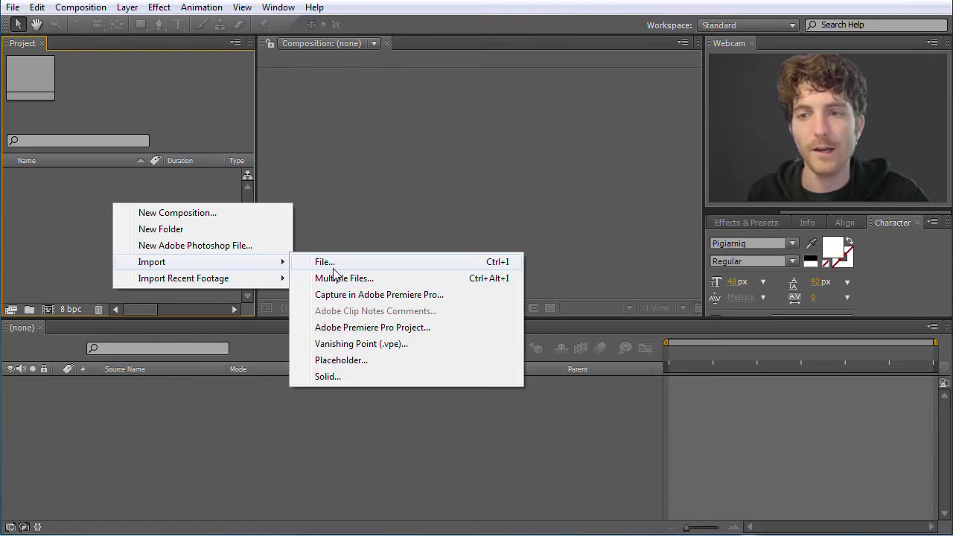
click(64, 224)
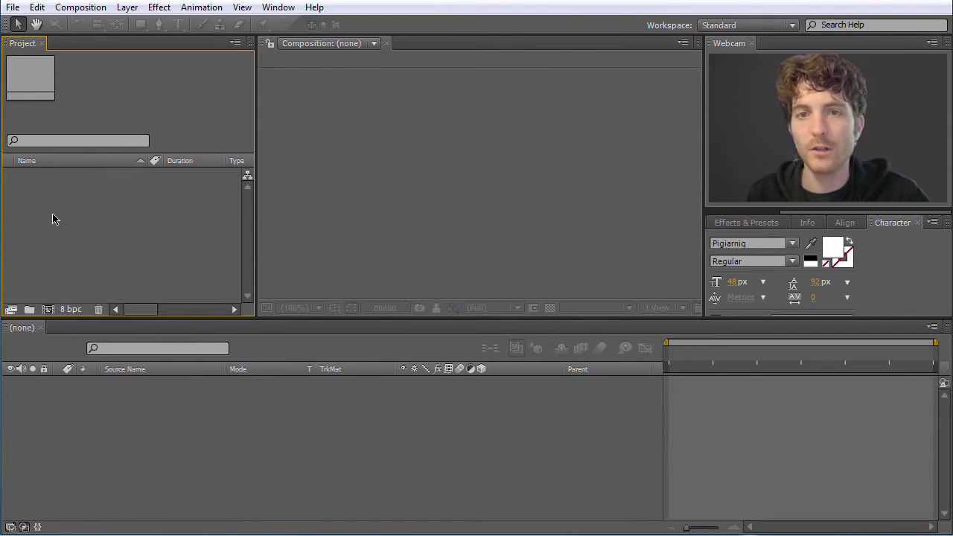
click(13, 10)
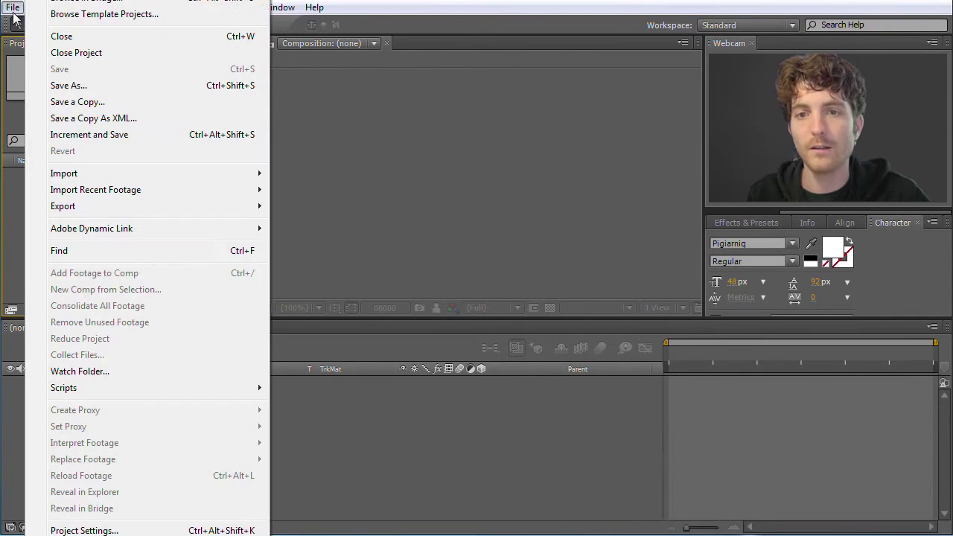
mouse_move(102, 174)
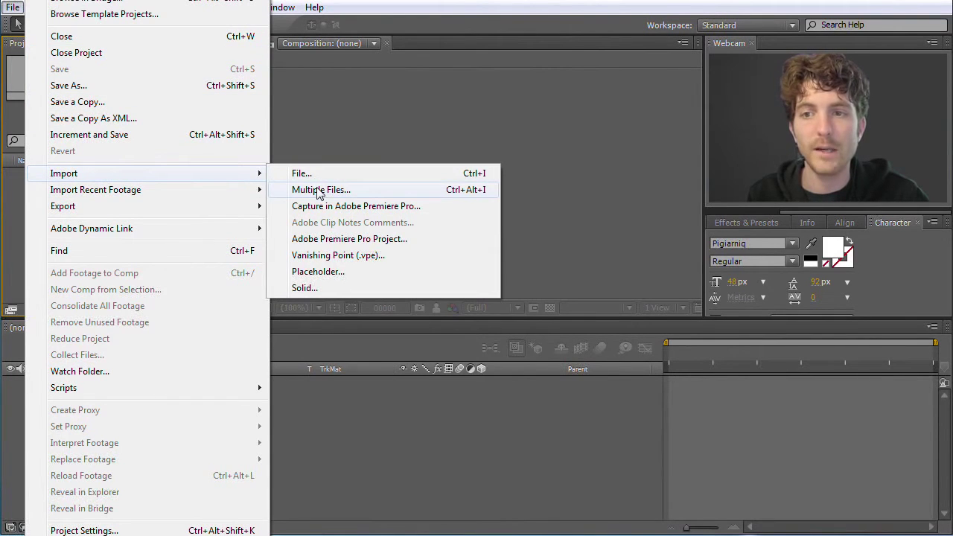
click(342, 143)
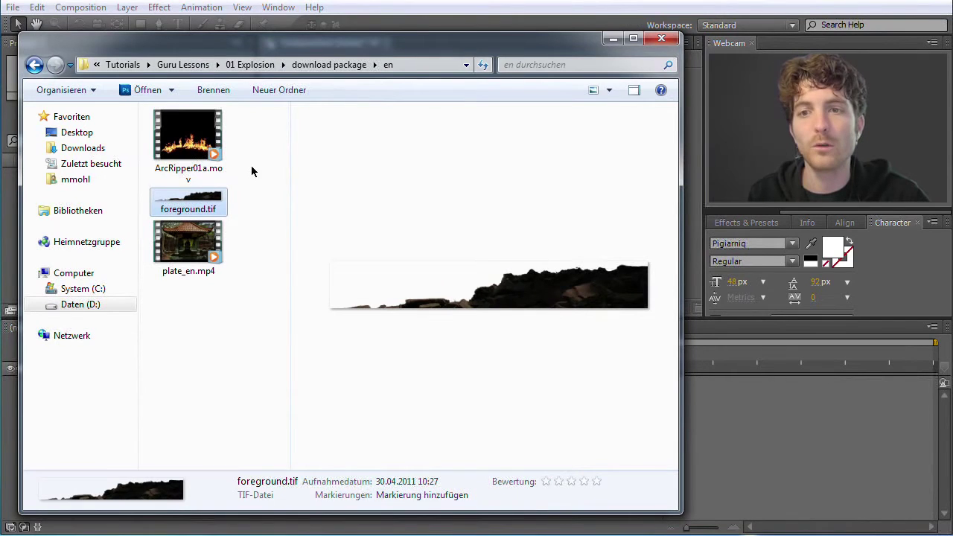
In the file explorer's "en" folder, preview ArcRipper01a.mov, foreground.tif and plate_en.mp4
drag(682, 516, 653, 478)
click(192, 141)
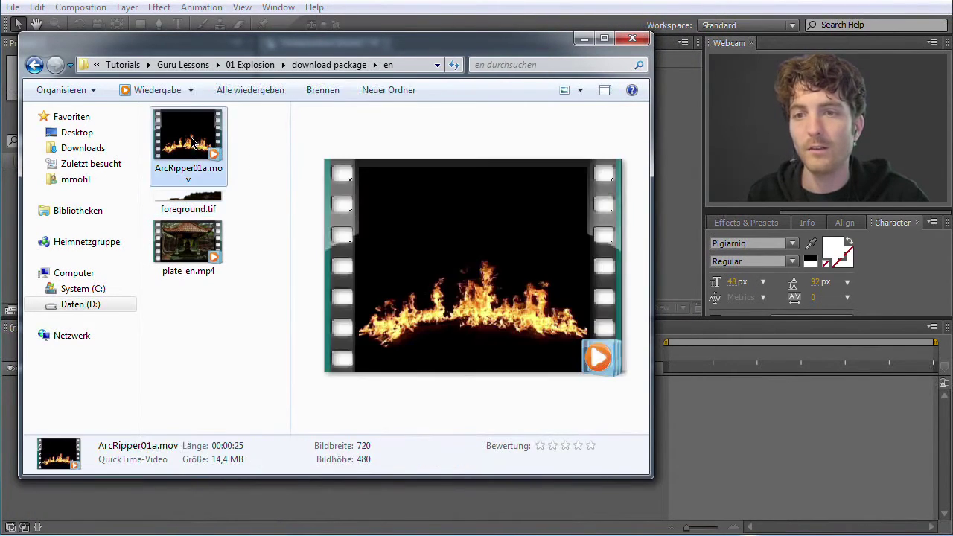
click(188, 200)
click(191, 243)
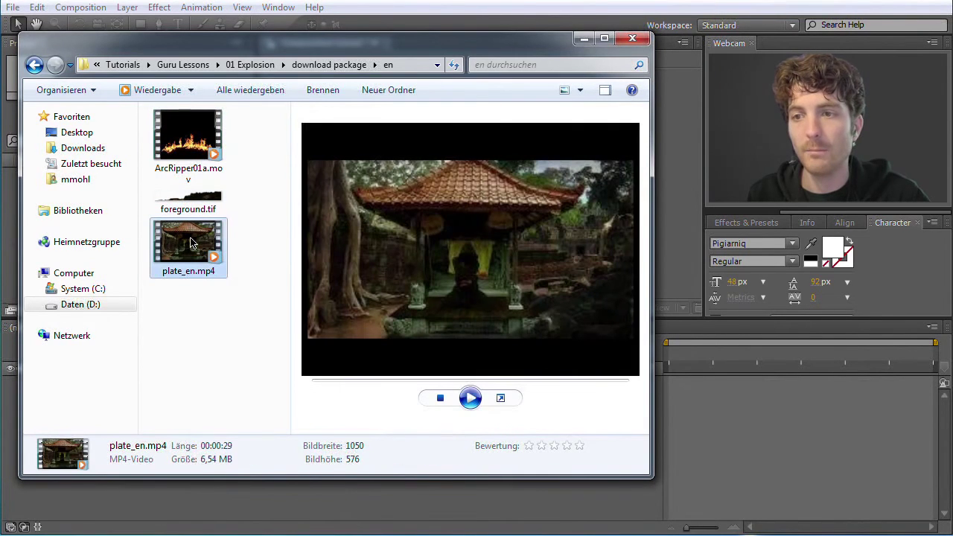
click(195, 153)
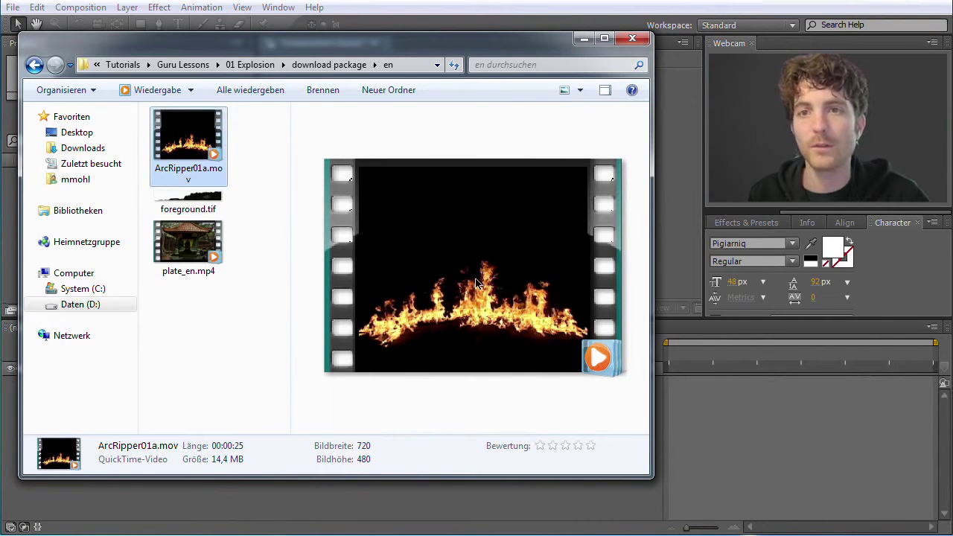
click(207, 237)
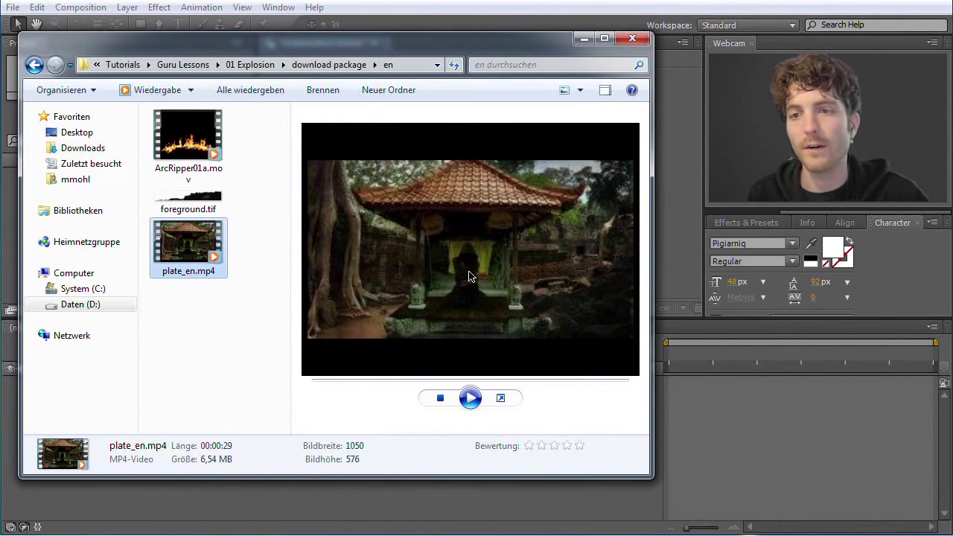
click(196, 203)
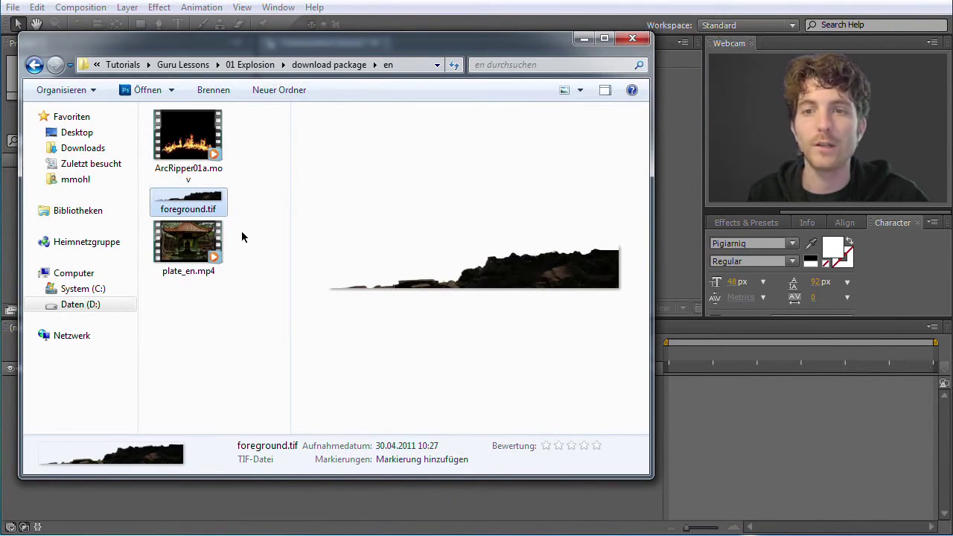
Shrink and reposition the file explorer window, then import ArcRipper01a.mov, foreground.tif and plate_en.mp4 into the project
drag(238, 46, 271, 50)
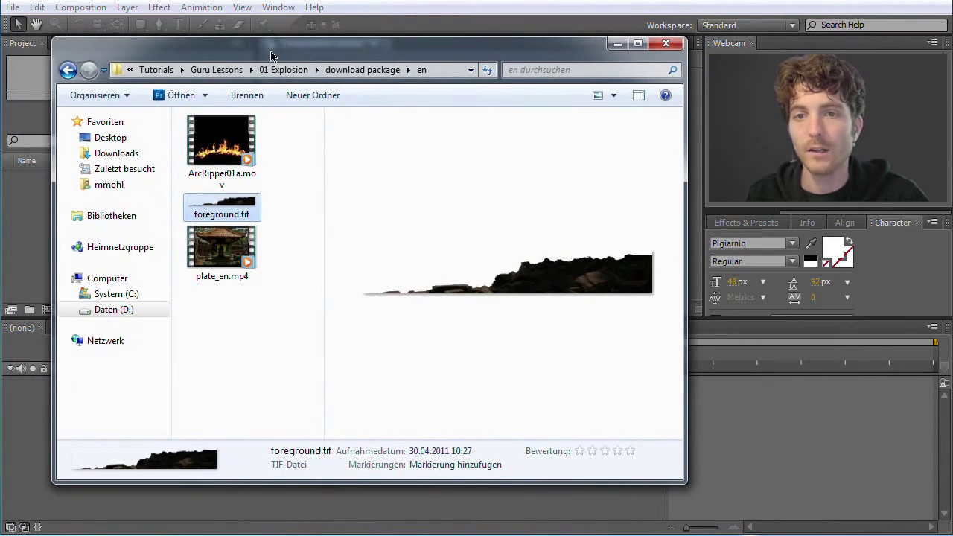
drag(686, 485, 564, 374)
drag(269, 52, 398, 169)
click(345, 257)
shift+click(356, 365)
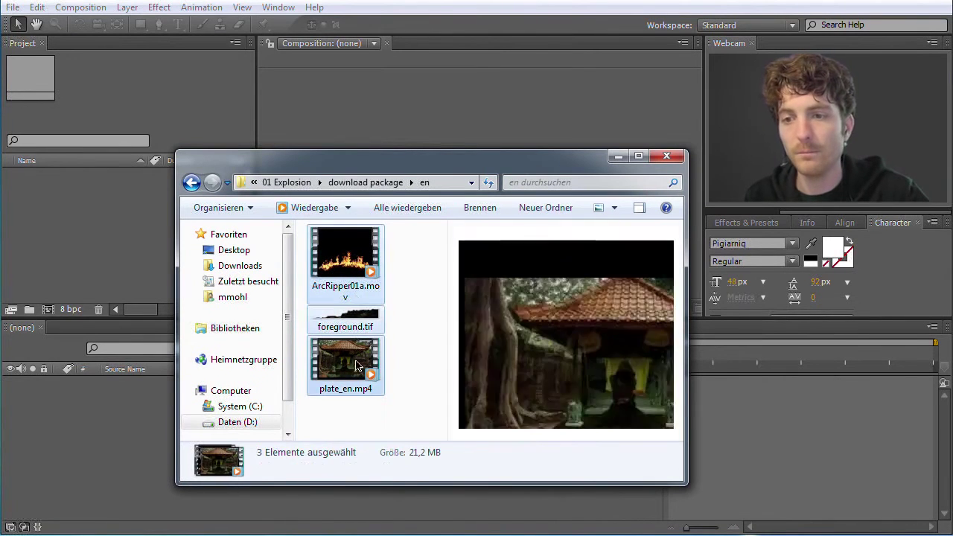
drag(355, 365, 96, 233)
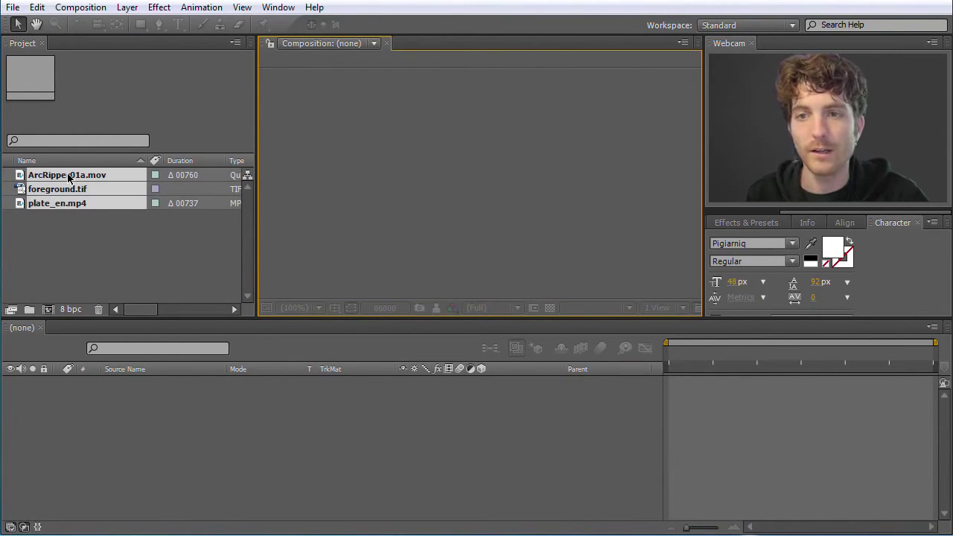
click(96, 232)
Inspect the footage details of plate_en.mp4, foreground.tif and ArcRipper01a.mov in the project, leaving plate_en.mp4 selected
click(52, 205)
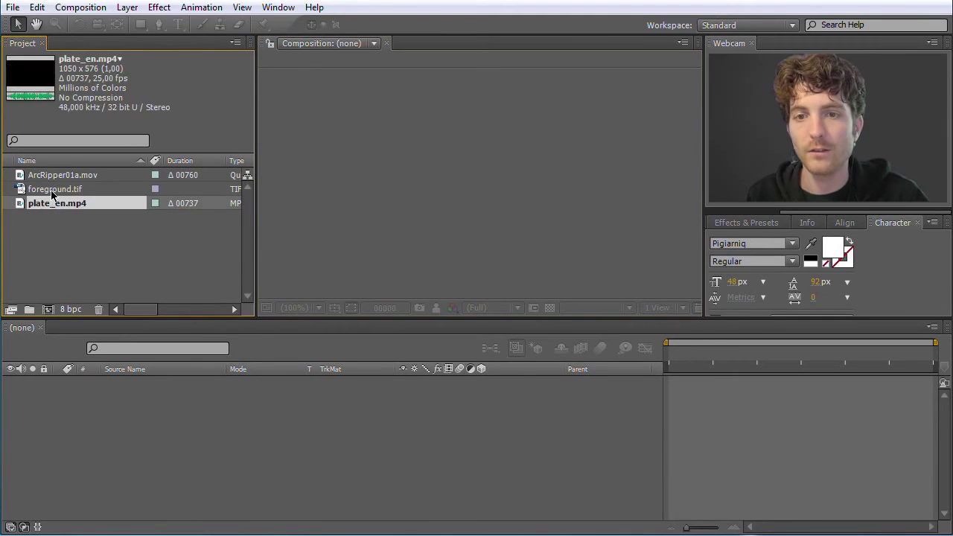
click(54, 189)
click(56, 176)
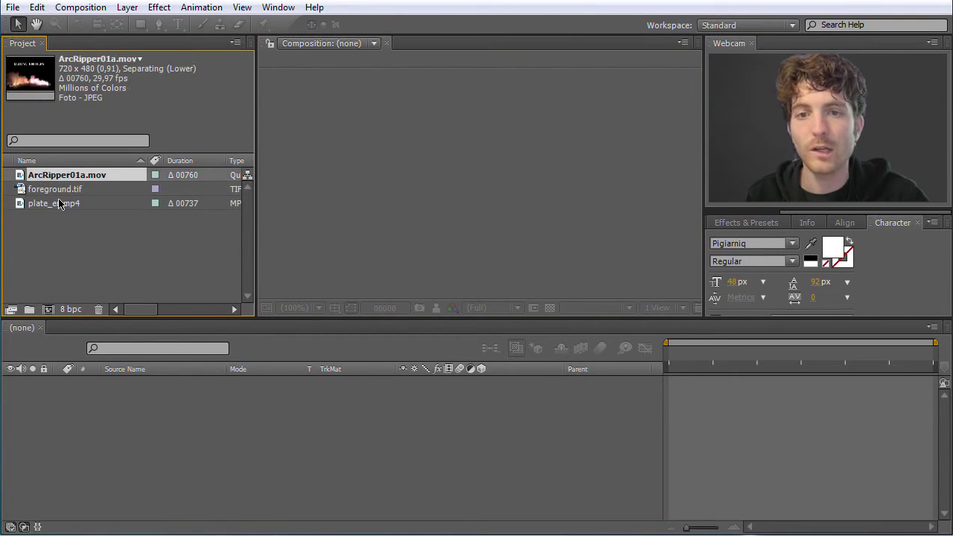
click(60, 206)
click(64, 231)
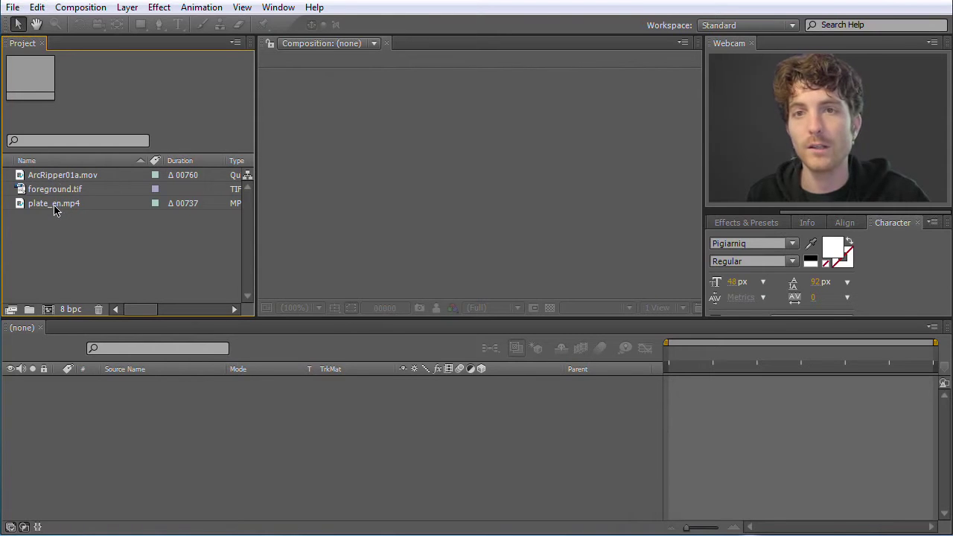
click(54, 210)
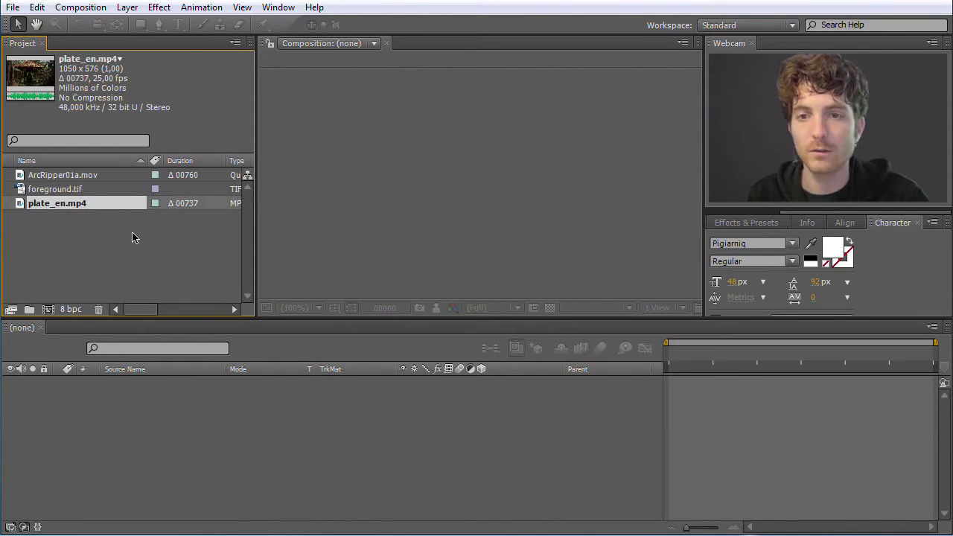
Rename the plate_en.mp4 footage in the project as "Guru Clip"
click(80, 237)
click(59, 208)
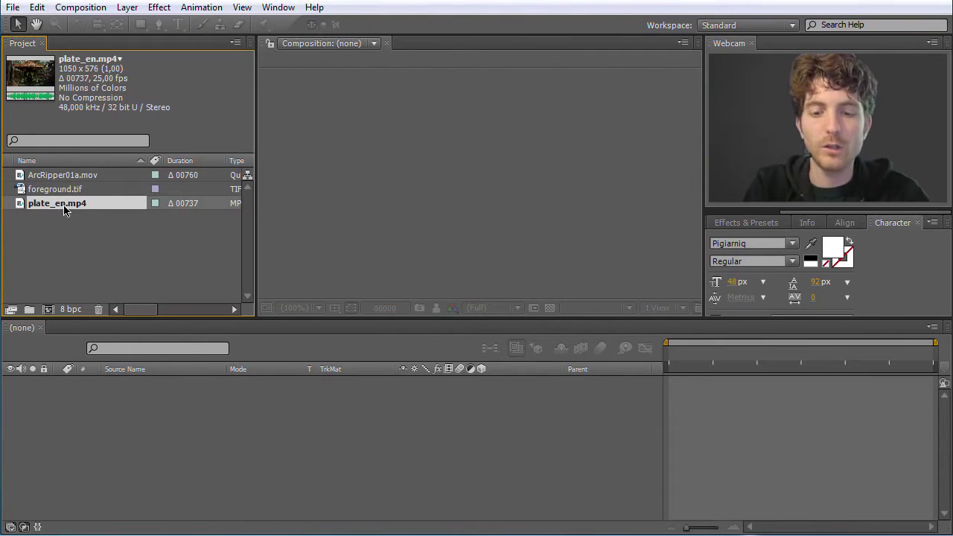
key(Return)
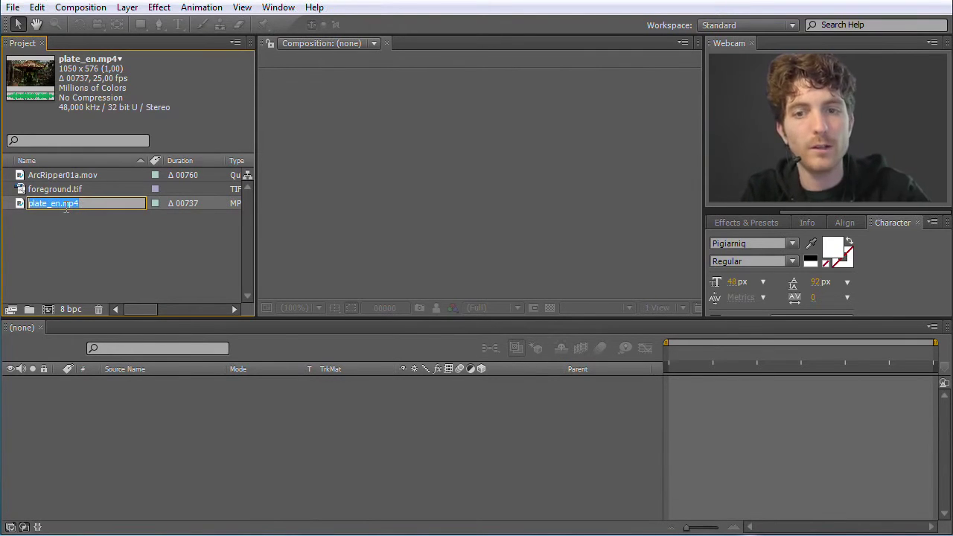
text(Guru Clip)
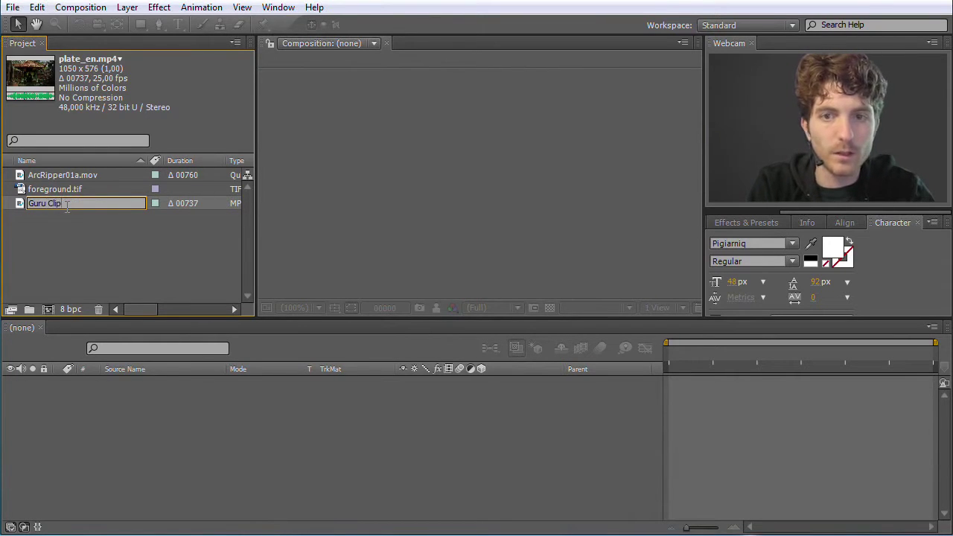
key(Return)
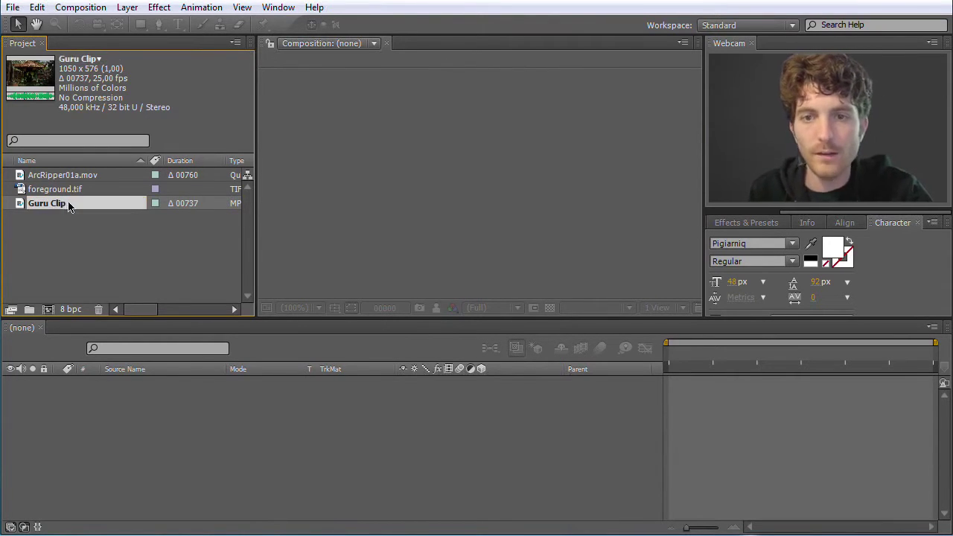
Rename the ArcRipper01a.mov footage in the project as "Fire"
click(73, 177)
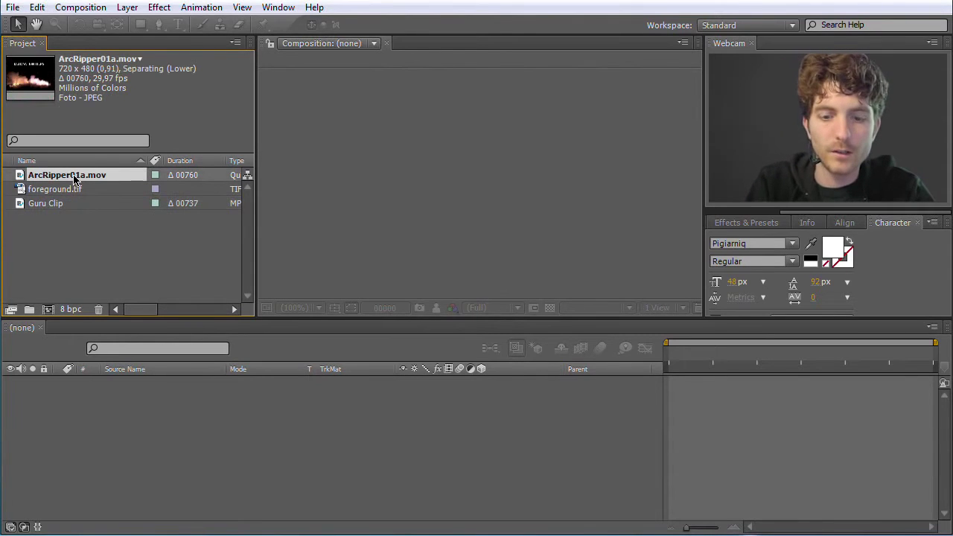
key(Return)
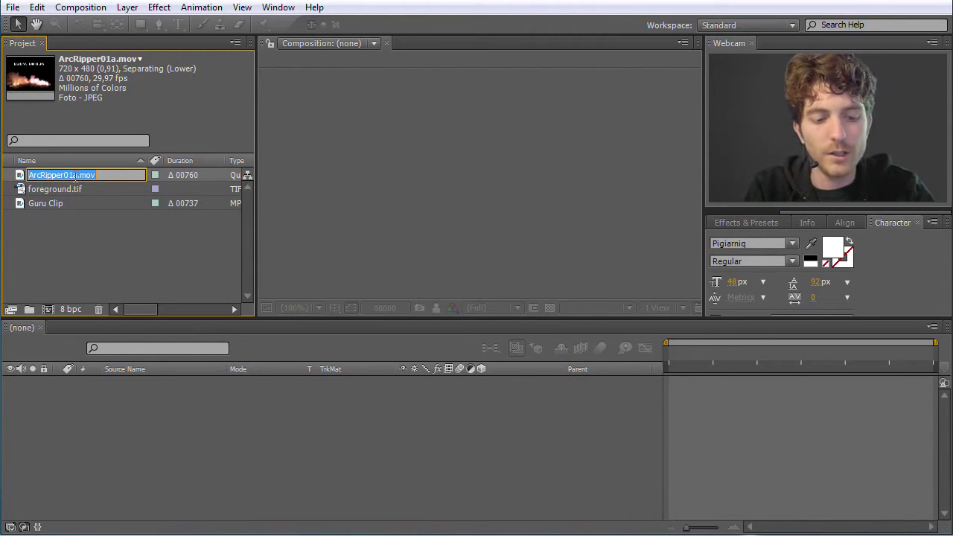
text(Fire)
key(Return)
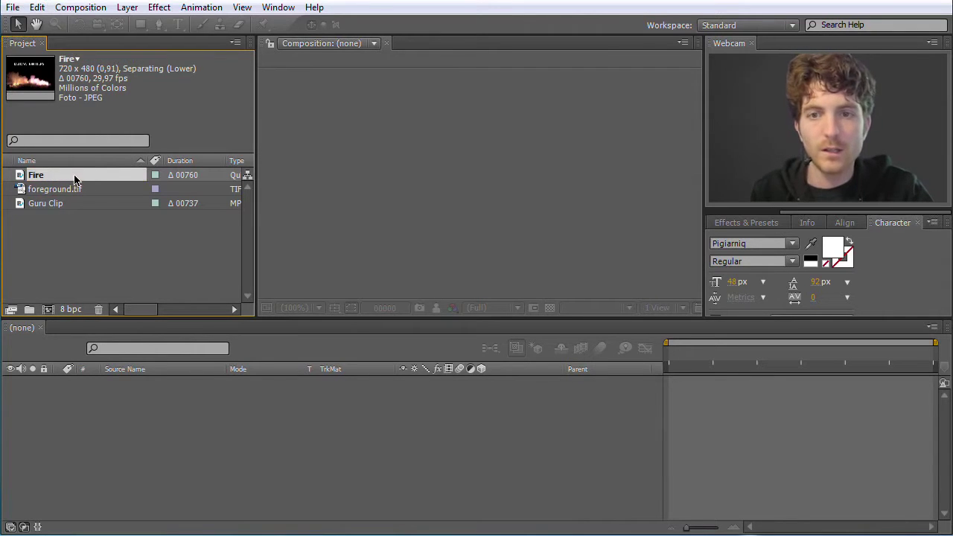
Rename the foreground.tif footage in the project as "stones" and clear the selection
click(70, 192)
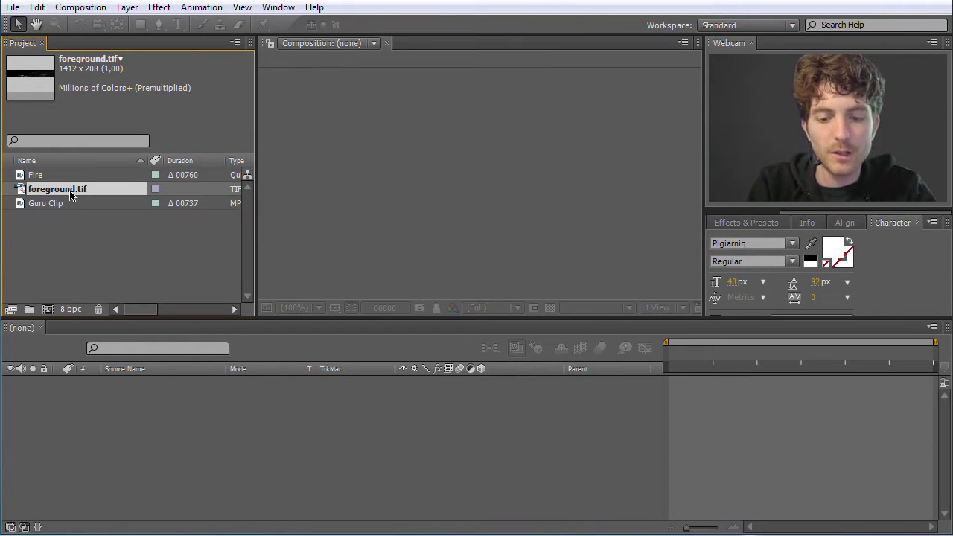
key(Return)
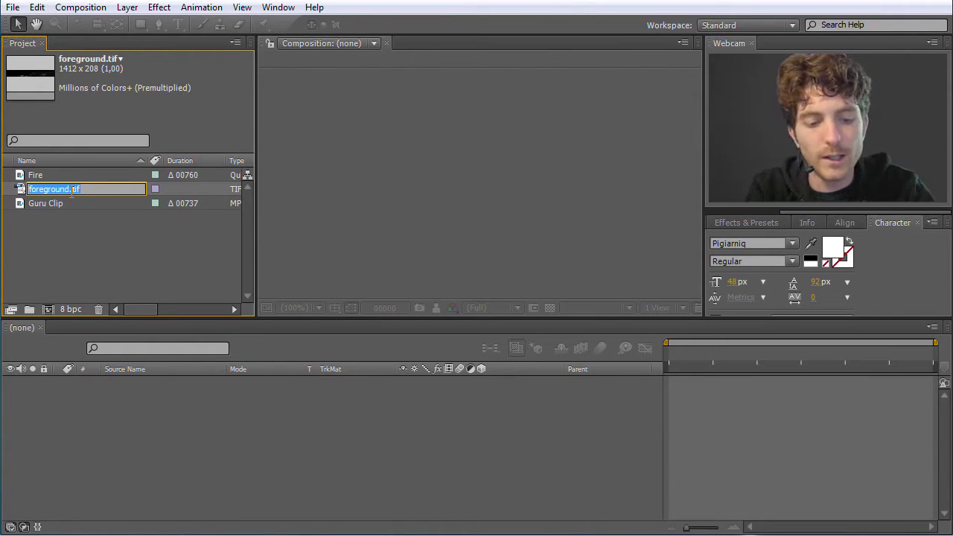
text(stones)
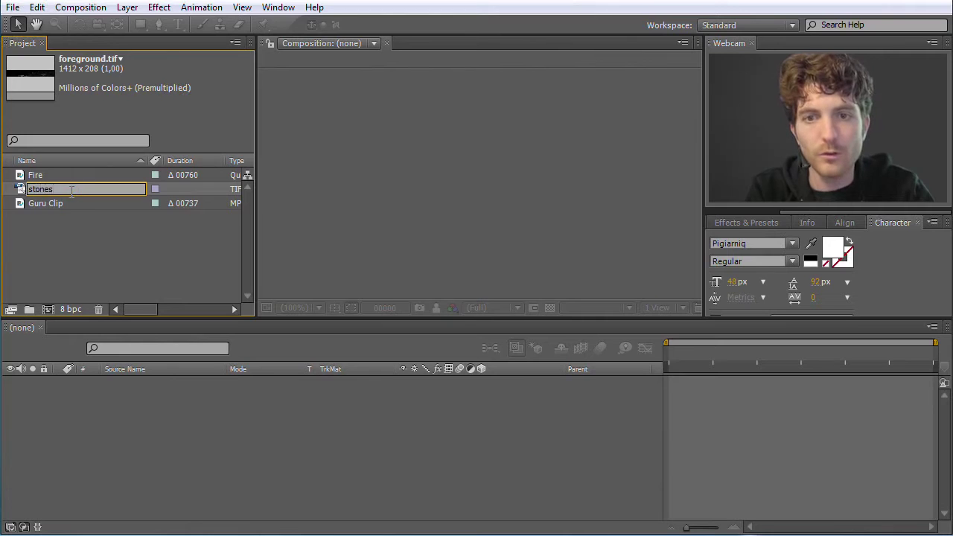
key(Return)
click(108, 253)
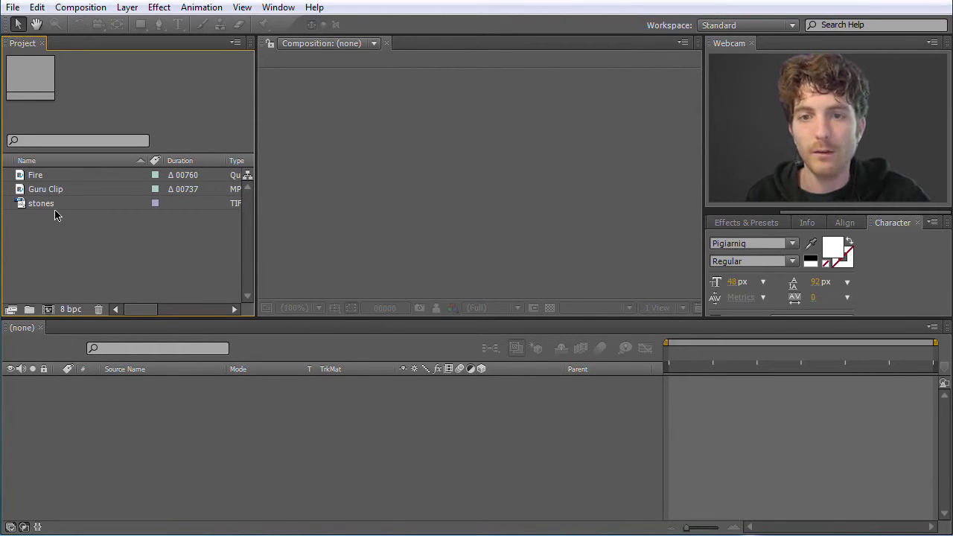
Review the project's creation commands and the default settings for a new composition, without creating one
right_click(64, 237)
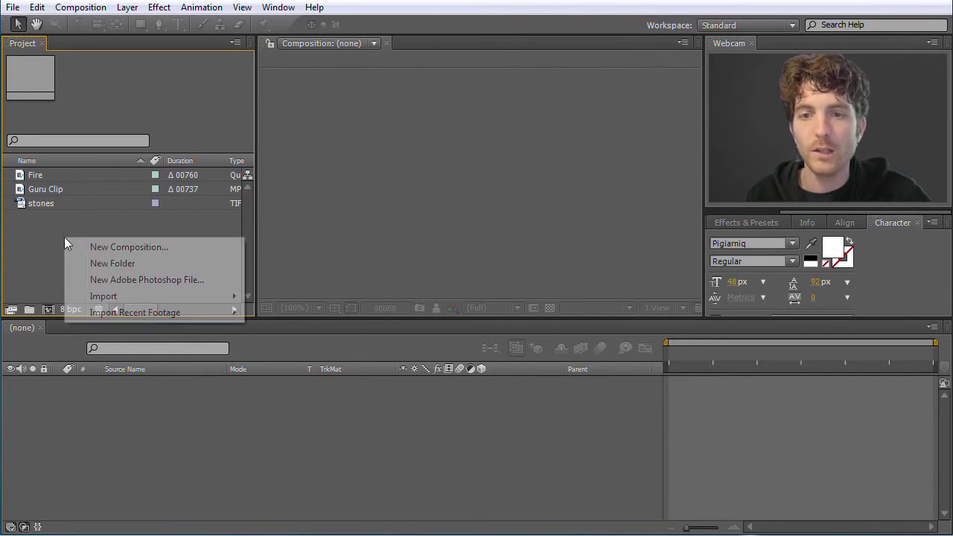
click(123, 234)
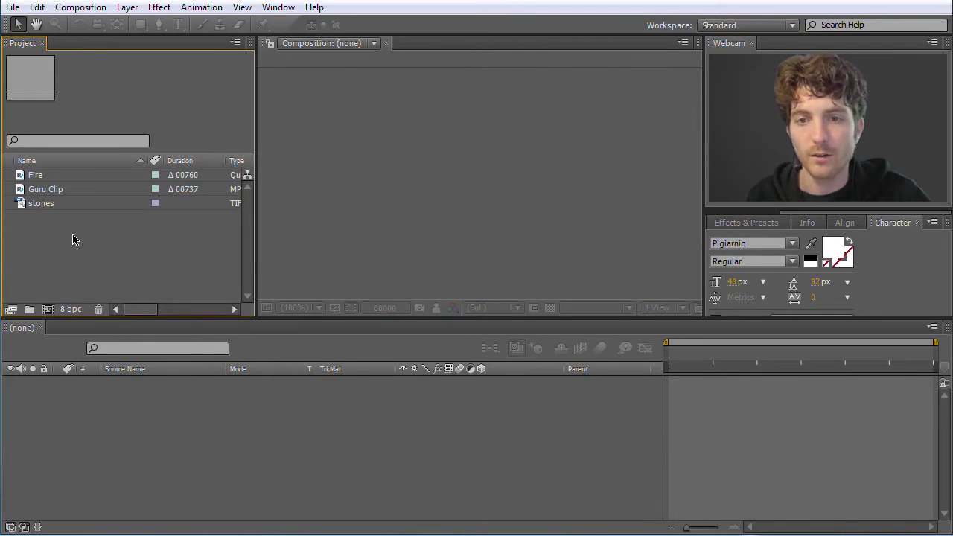
right_click(73, 239)
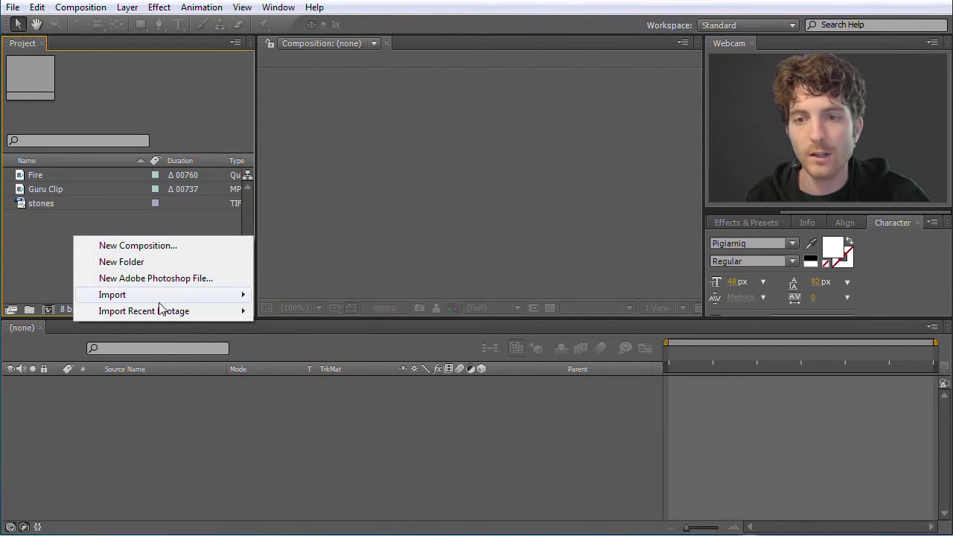
click(139, 247)
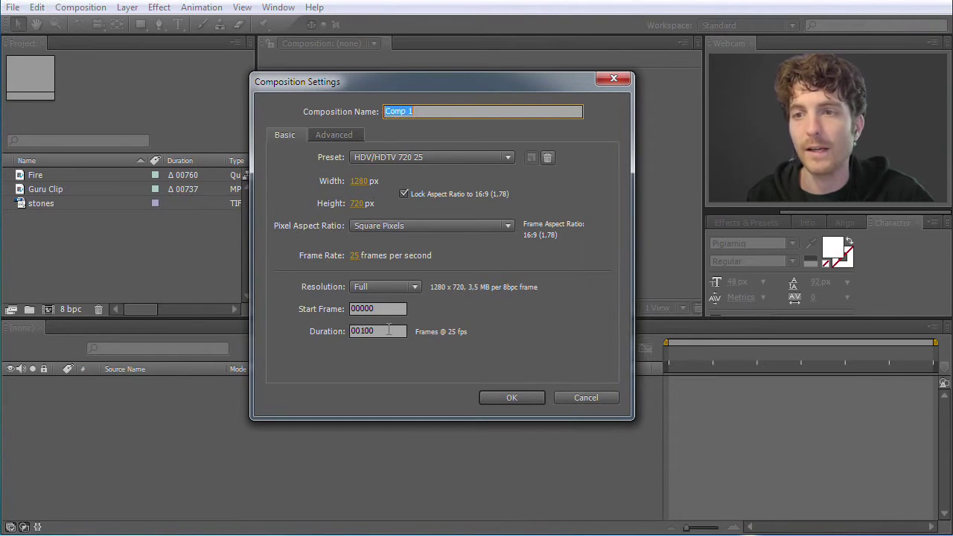
click(588, 398)
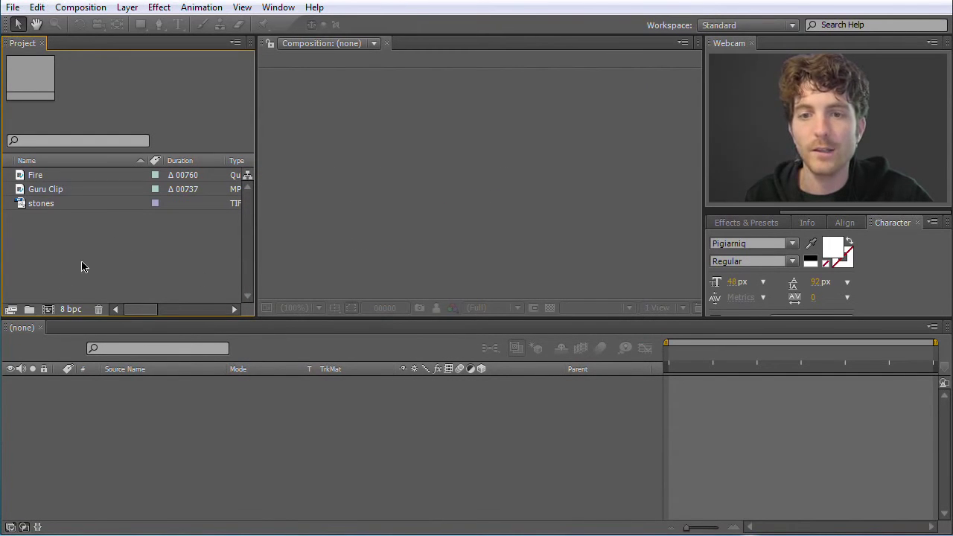
right_click(53, 254)
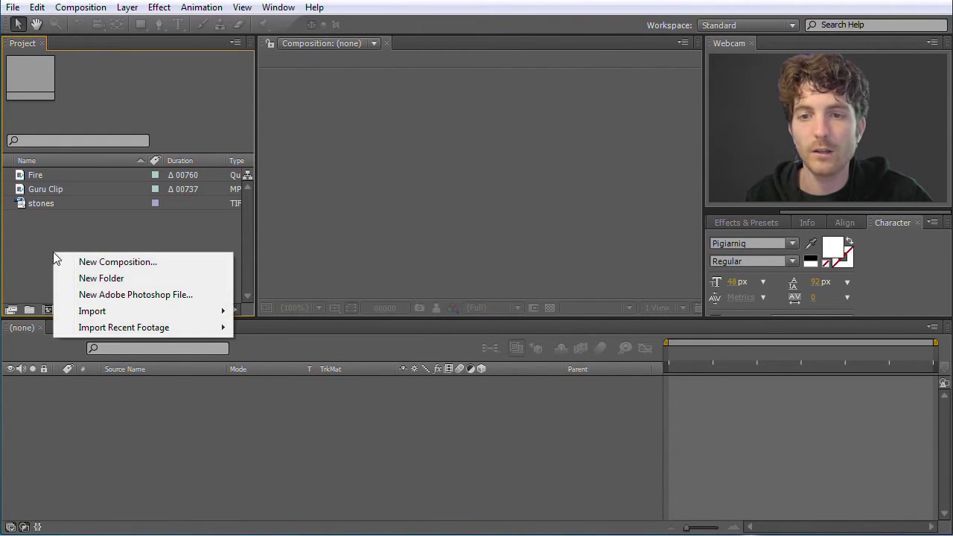
click(114, 236)
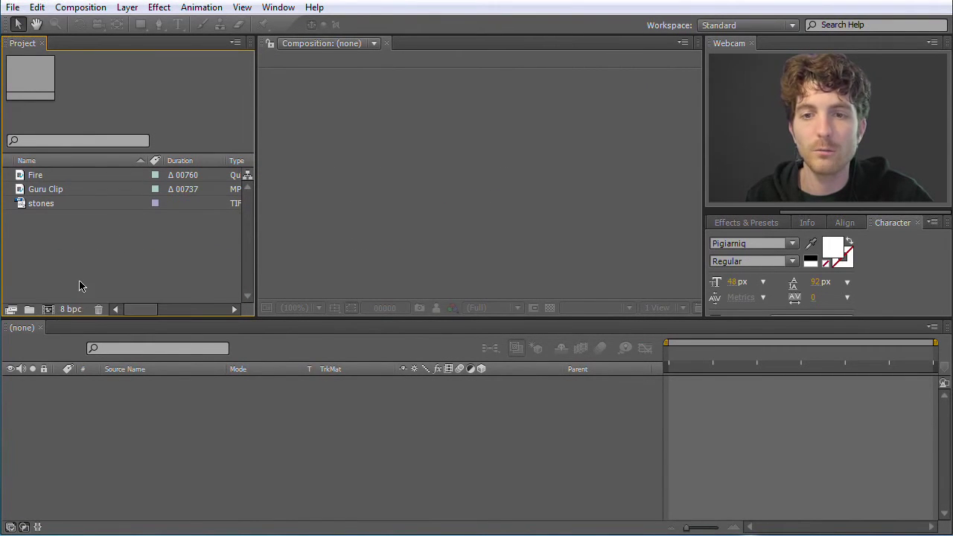
Create a composition named "my new Comp" with the NTSC D1 Widescreen preset
click(49, 310)
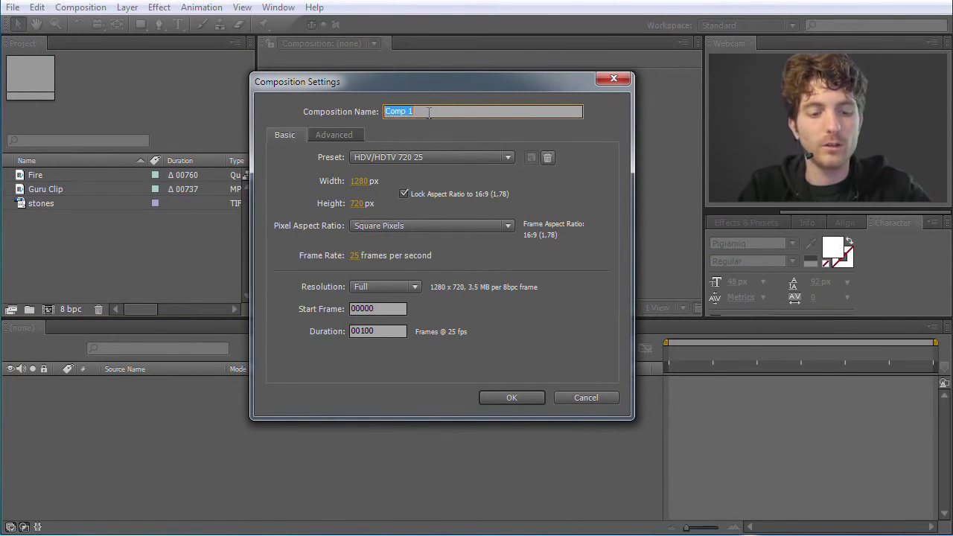
text(my new)
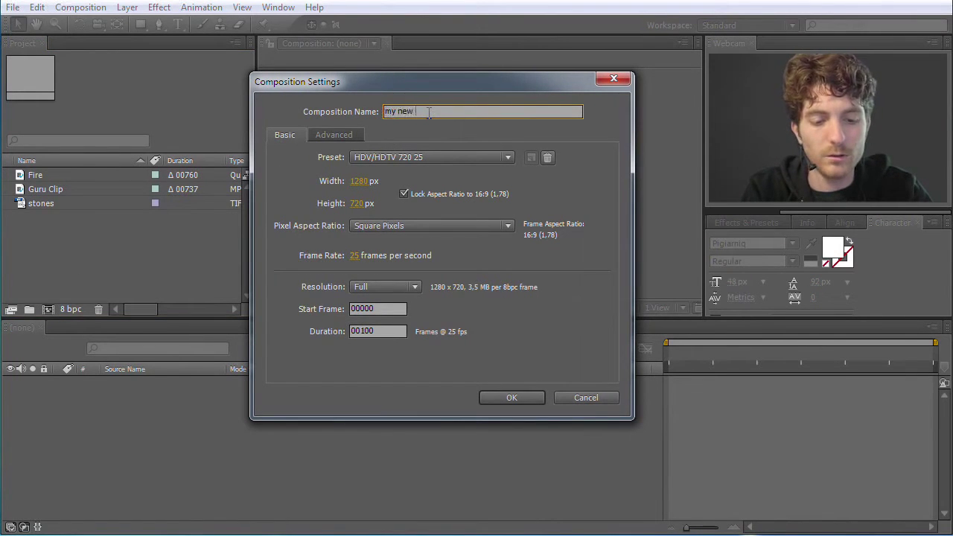
text( Comp)
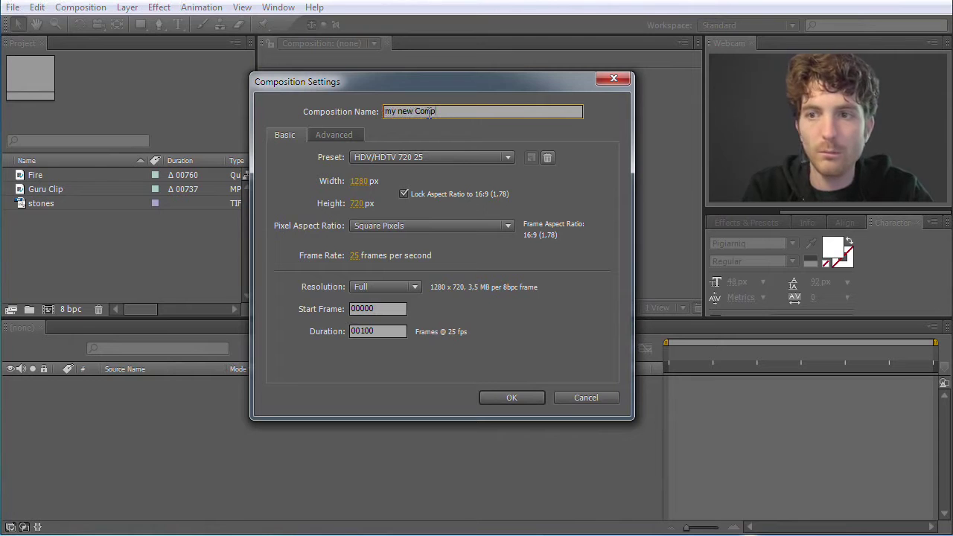
click(480, 157)
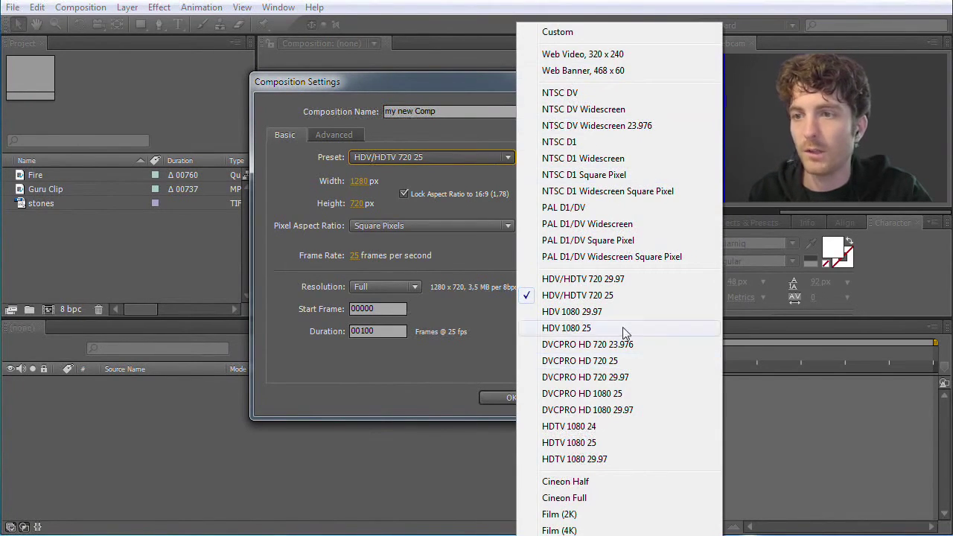
click(583, 160)
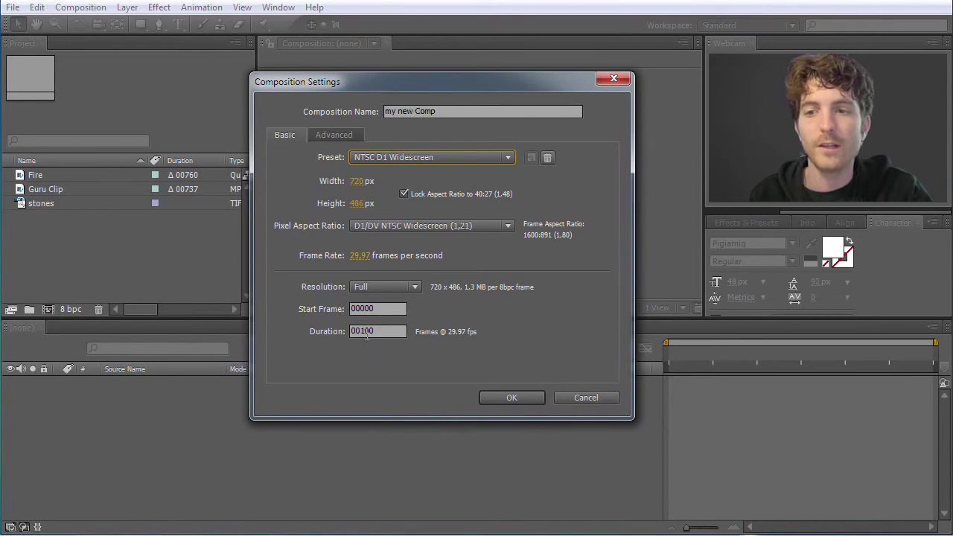
click(512, 398)
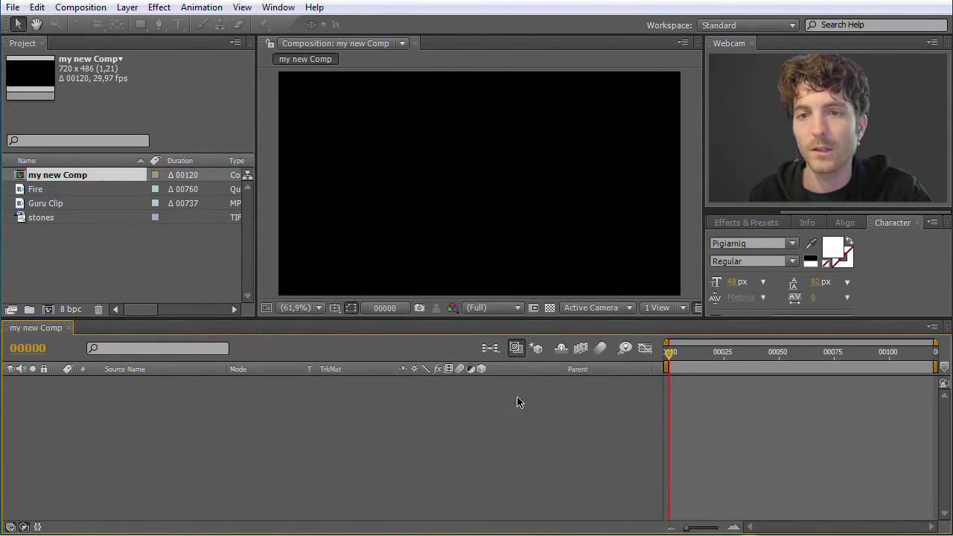
Examine my new Comp in the project and its empty timeline, moving the current time to frame 30
click(50, 234)
click(52, 203)
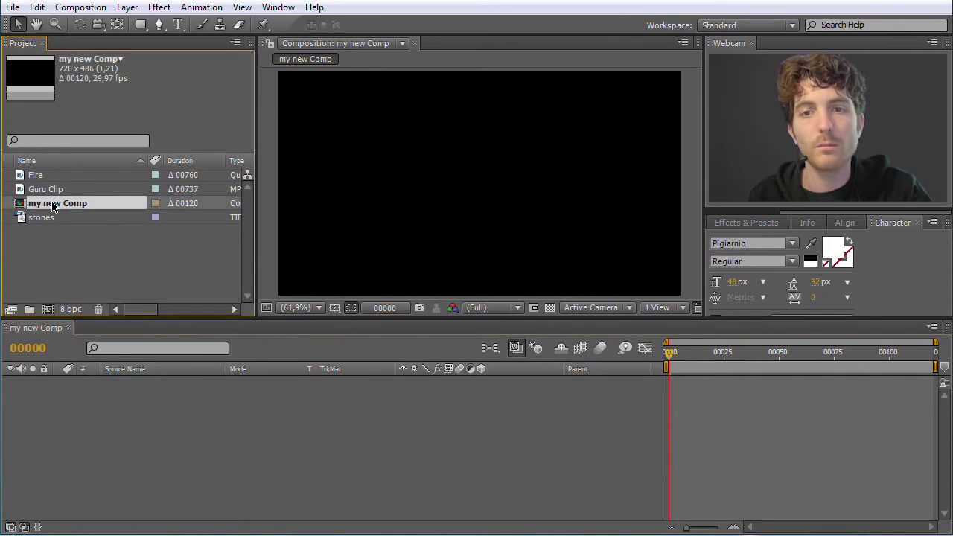
click(70, 258)
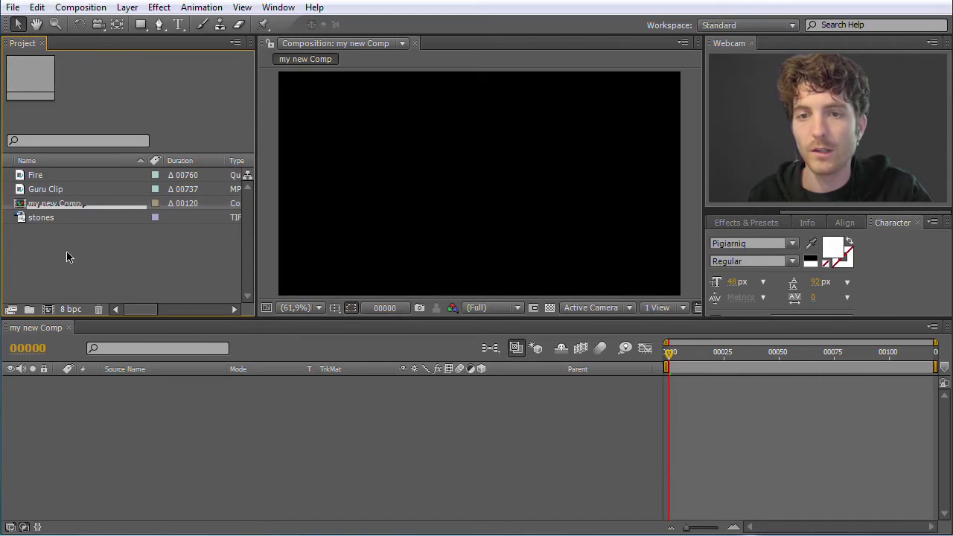
click(25, 204)
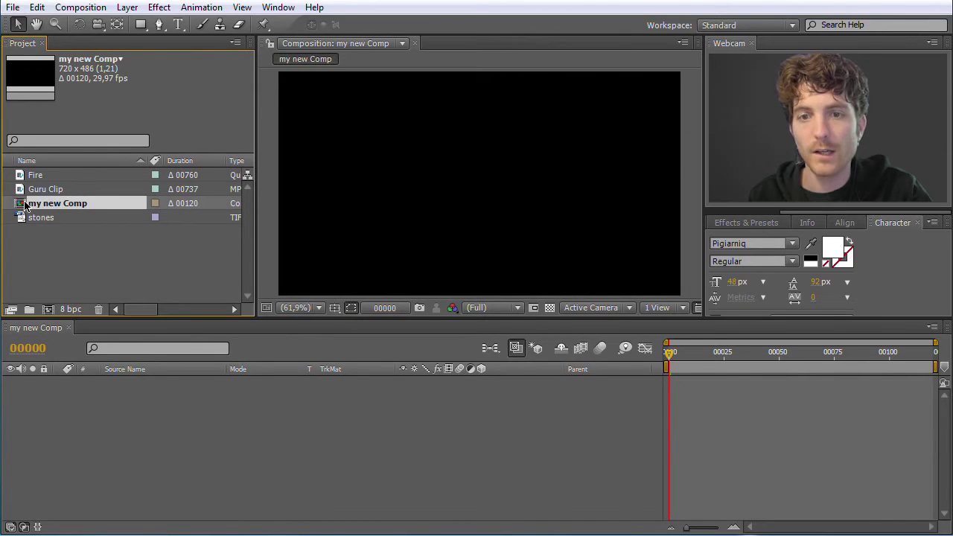
click(45, 328)
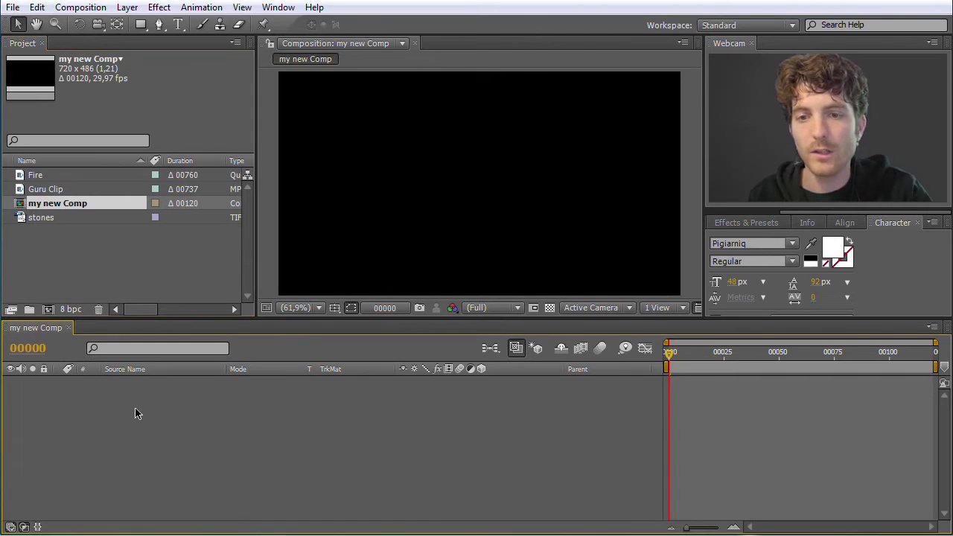
drag(672, 356, 736, 362)
Add Guru Clip as a layer in my new Comp's timeline and move the current time to frame 60
click(103, 273)
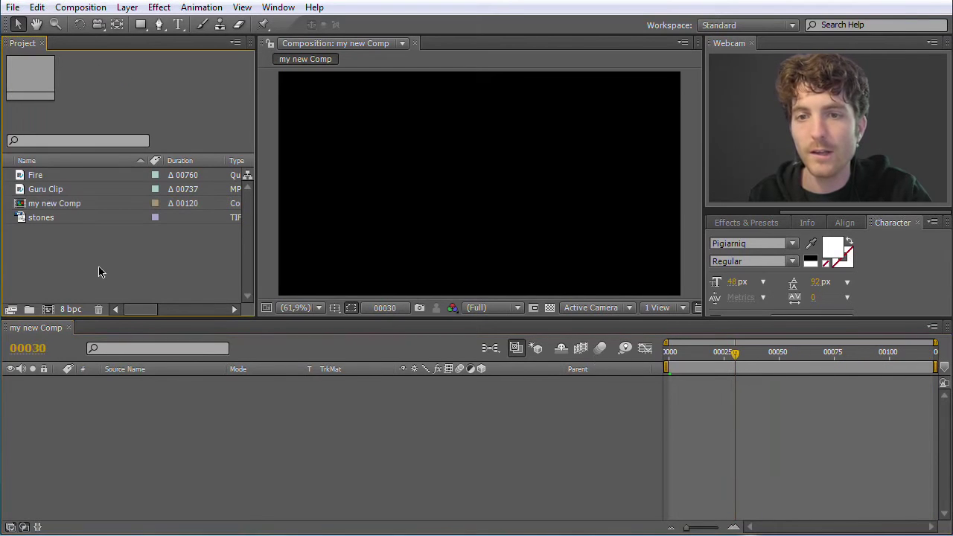
click(25, 190)
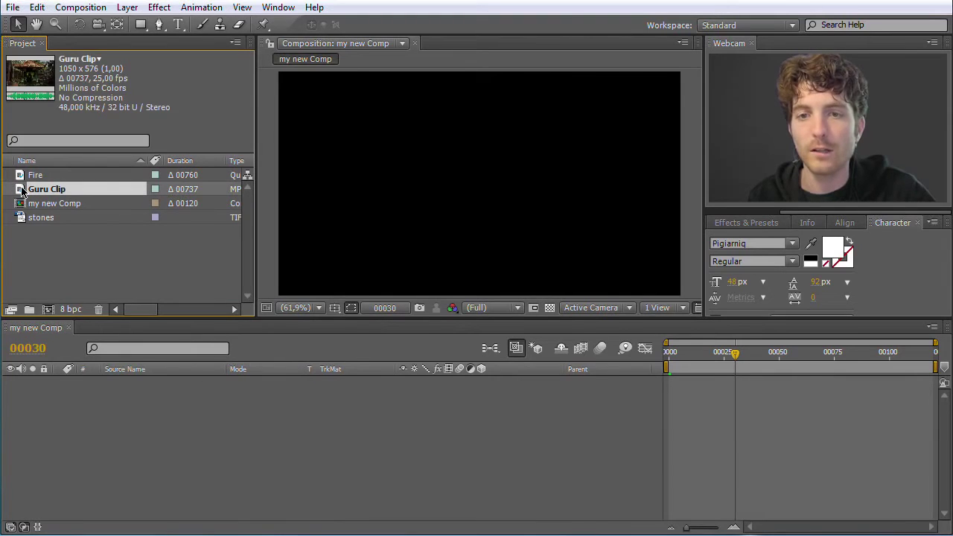
drag(23, 192, 181, 439)
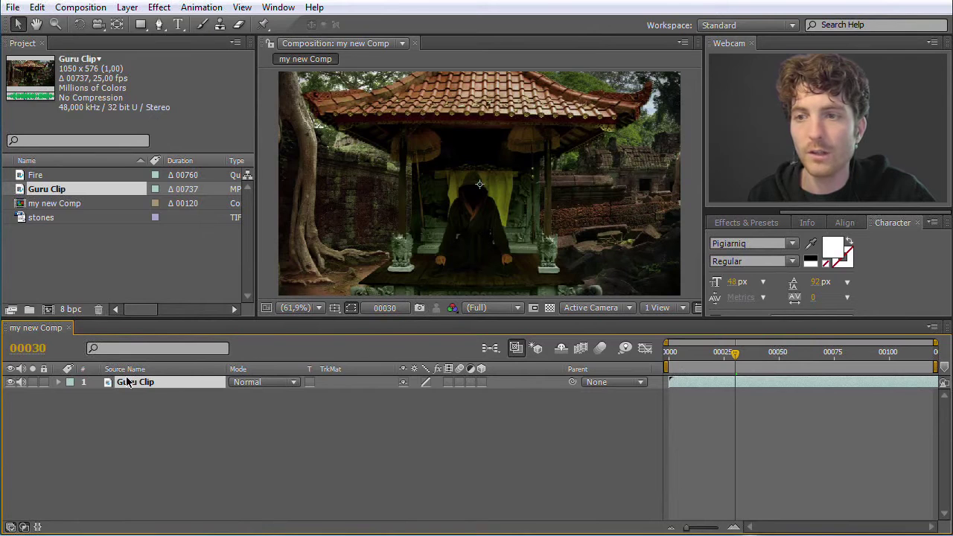
drag(741, 356, 801, 362)
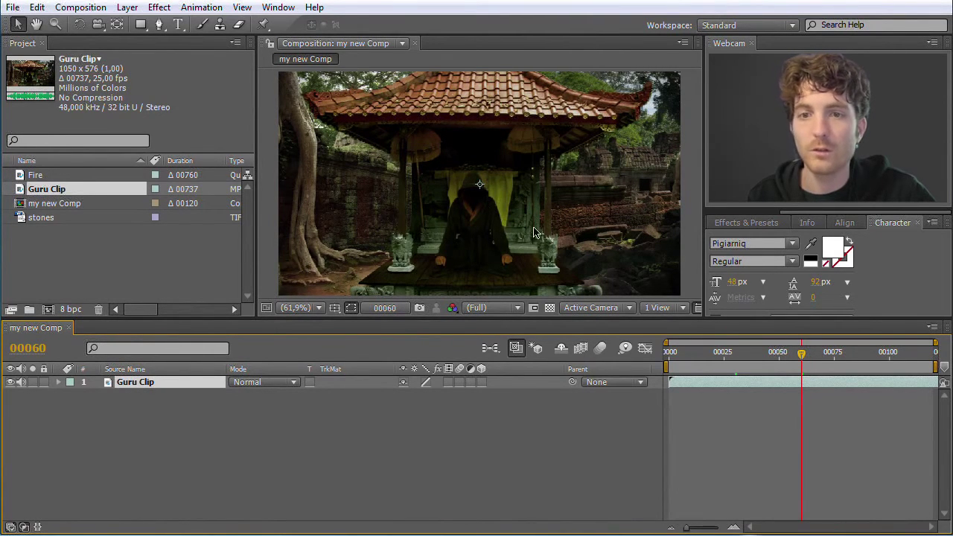
Compare the frame sizes of Guru Clip and my new Comp, viewing the composition at 50% to check the layer's bounds
click(42, 190)
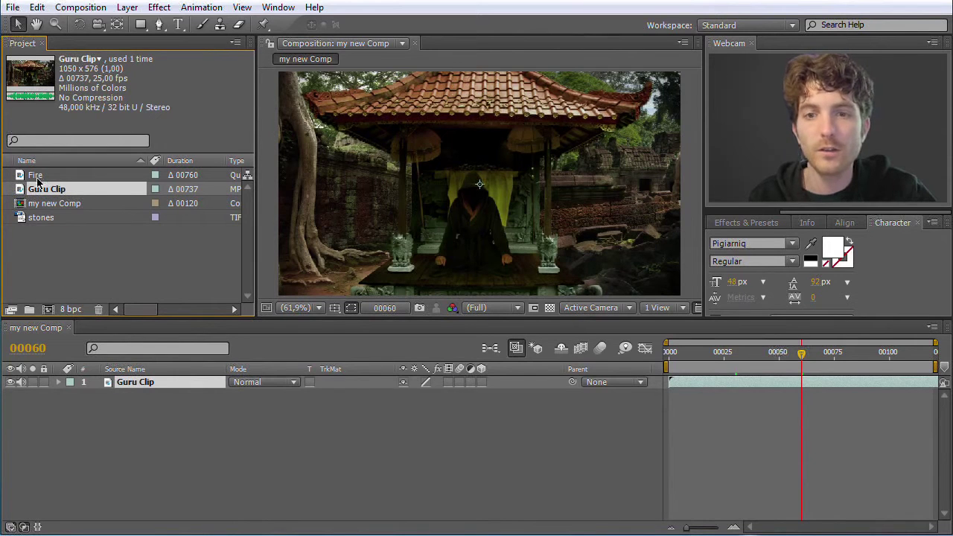
click(43, 205)
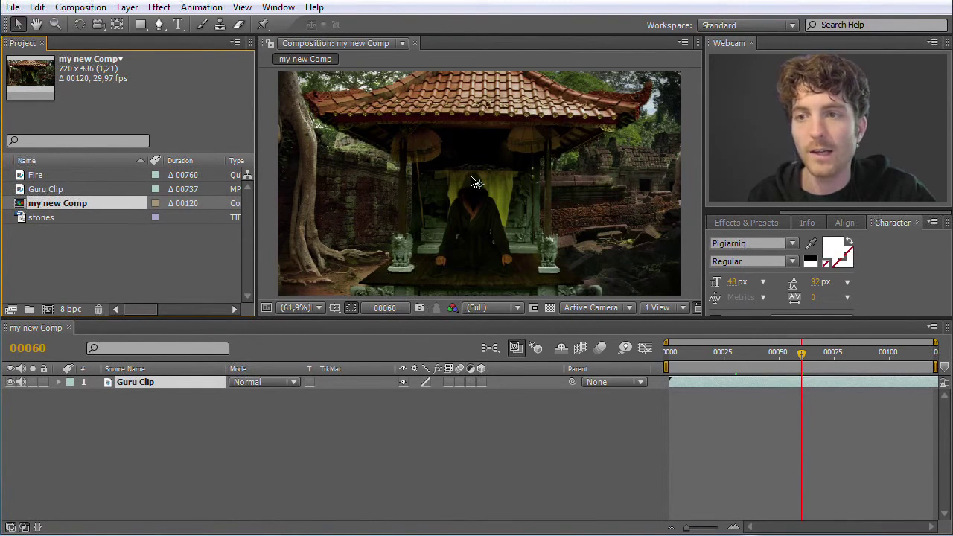
scroll(477, 185, down, 1)
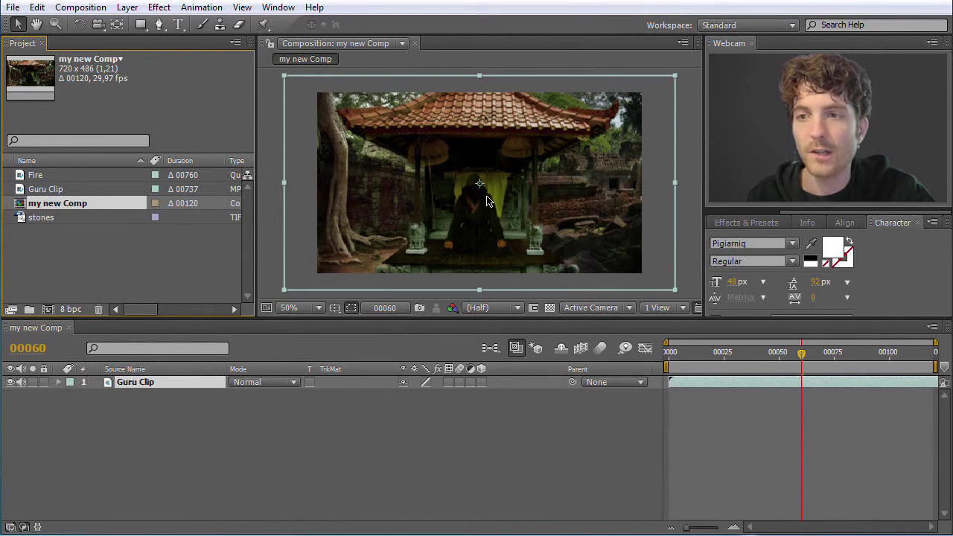
Examine my new Comp at different magnifications between 25% and 100%, ending at 50% with the whole layer outline in view
scroll(488, 199, up, 1)
scroll(488, 199, down, 2)
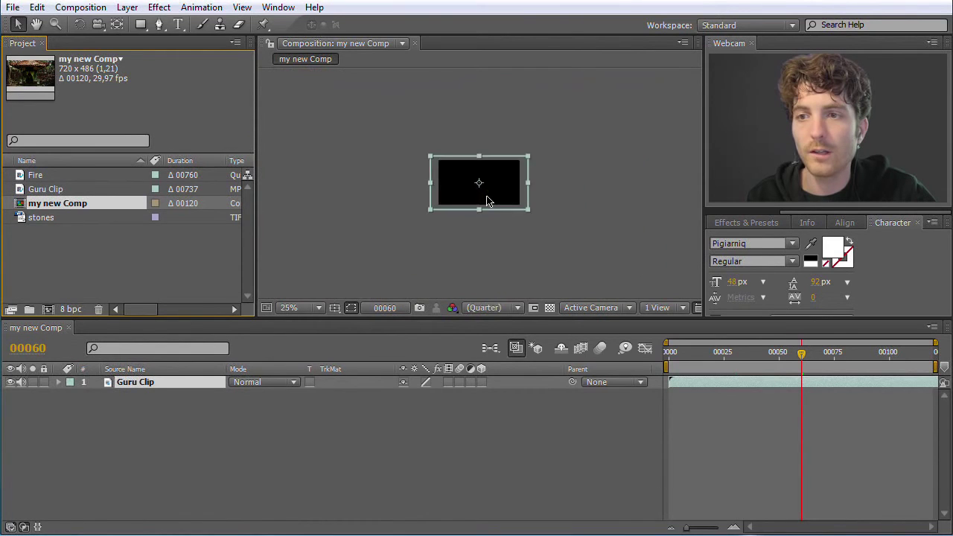
scroll(488, 200, up, 5)
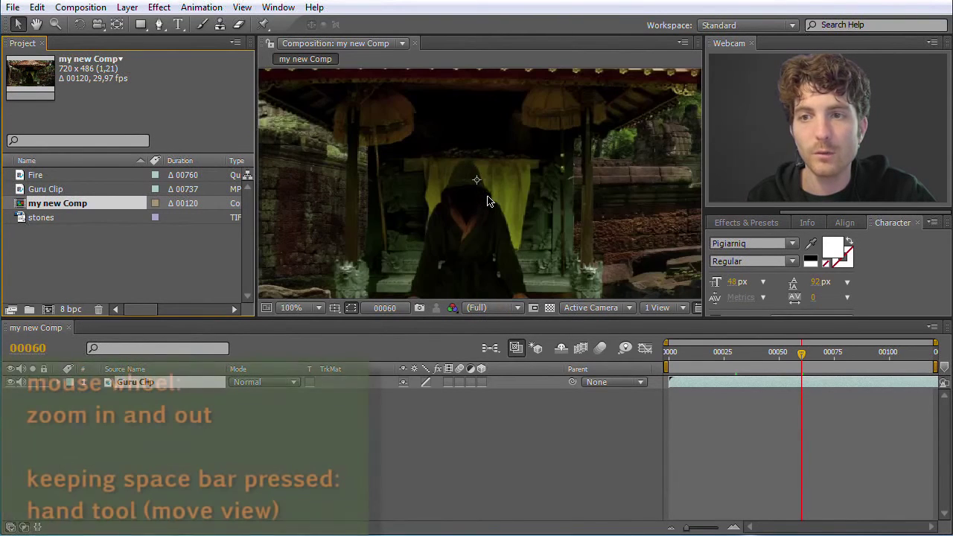
scroll(488, 201, down, 4)
scroll(488, 201, up, 4)
scroll(488, 201, down, 4)
scroll(488, 202, up, 2)
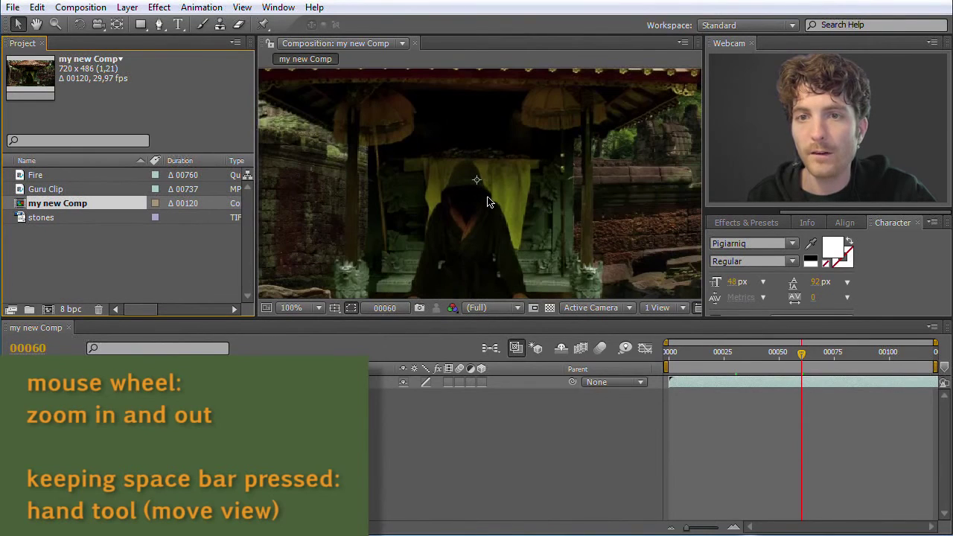
scroll(488, 201, down, 3)
scroll(488, 202, up, 1)
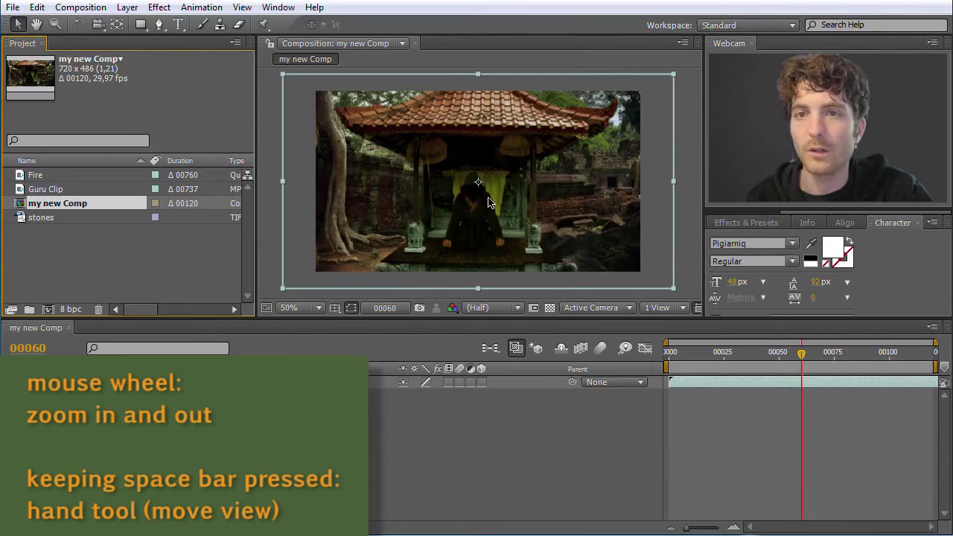
Pan around my new Comp with the temporary Hand tool, magnifying the hooded figure and ending at 100%
key(space)
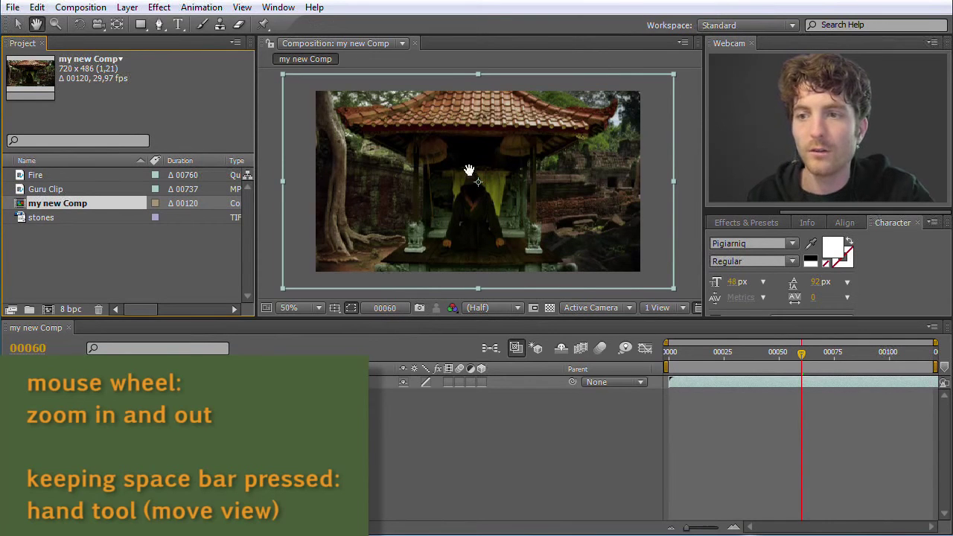
drag(499, 192, 476, 192)
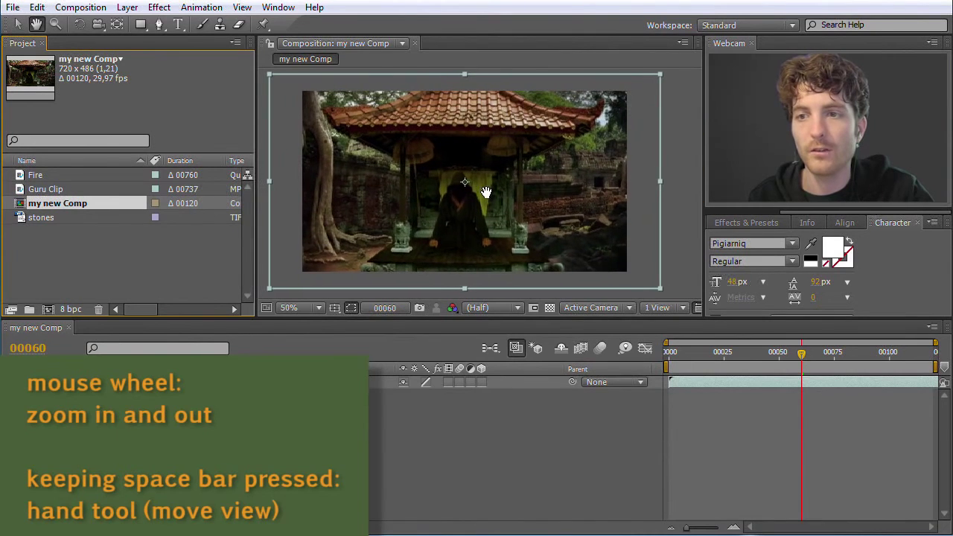
scroll(483, 230, up, 4)
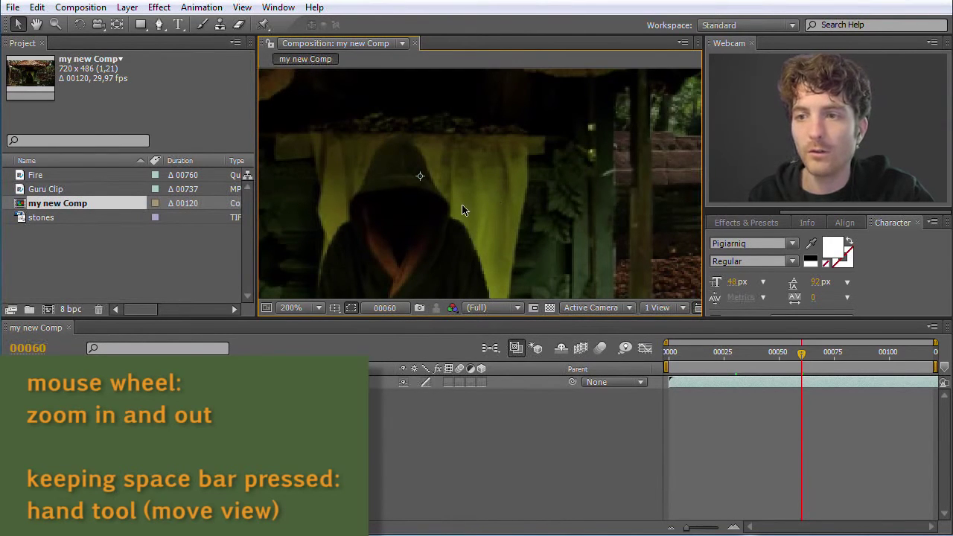
scroll(469, 205, down, 3)
scroll(470, 204, up, 1)
key(space)
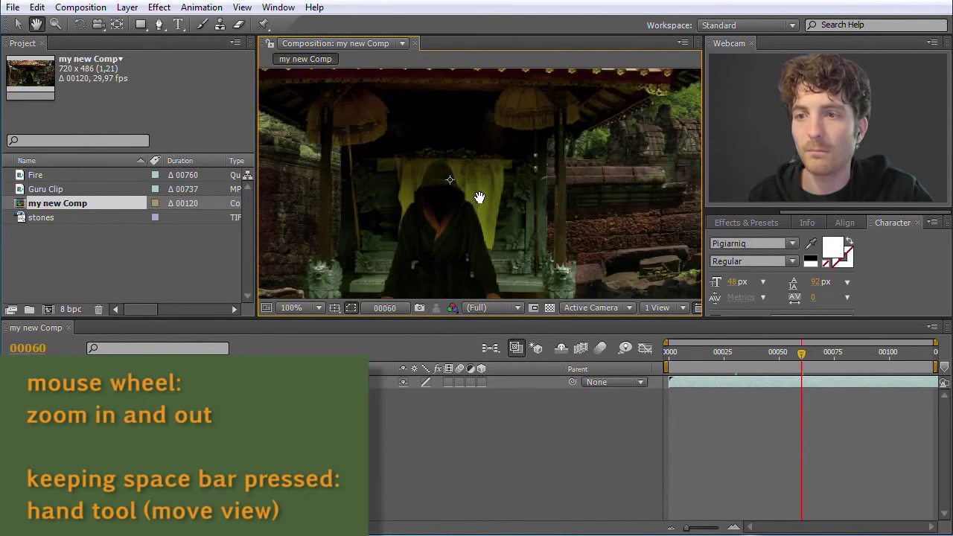
drag(477, 196, 514, 187)
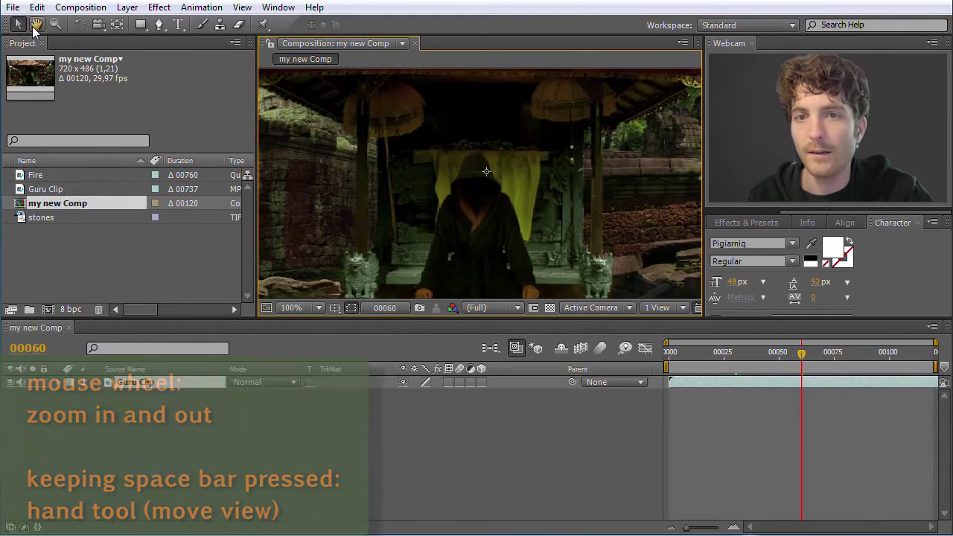
Activate the Hand tool and shift the composition view to inspect the area around the hooded figure
click(35, 25)
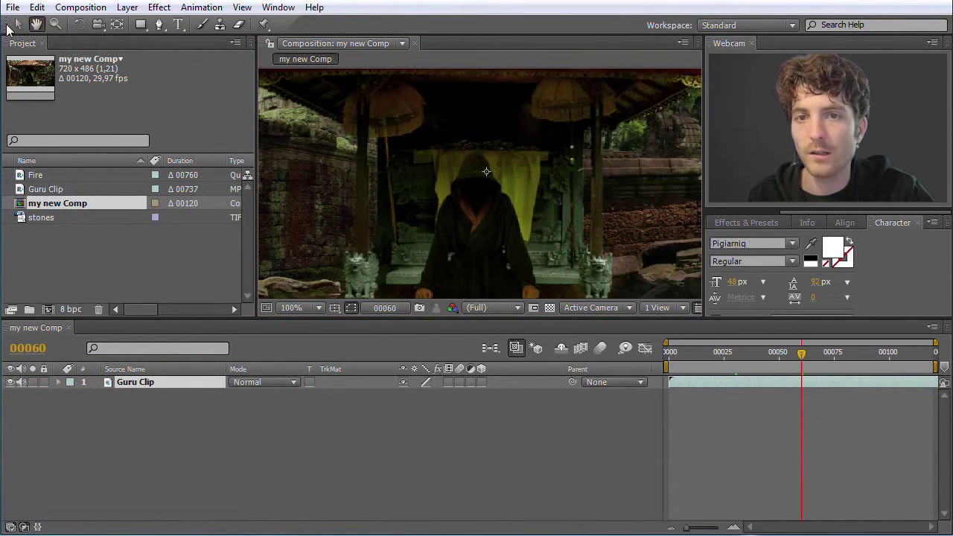
click(19, 26)
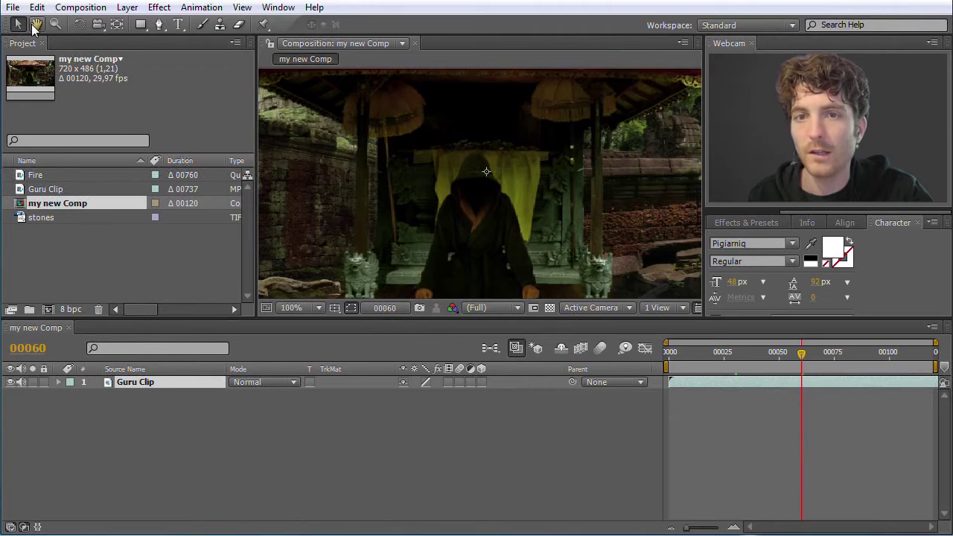
click(34, 26)
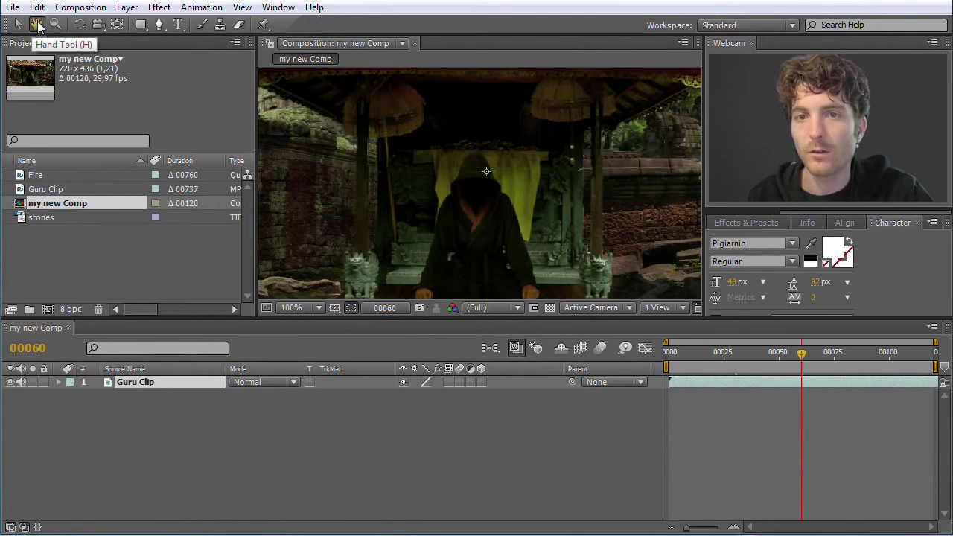
mouse_move(570, 192)
mouse_down()
mouse_move(420, 192)
mouse_move(581, 186)
mouse_up()
mouse_move(467, 164)
mouse_down()
mouse_move(569, 199)
mouse_move(467, 156)
mouse_up()
Magnify the hooded figure with the Zoom tool to inspect its pixels, ending with the composition at 100%
click(55, 25)
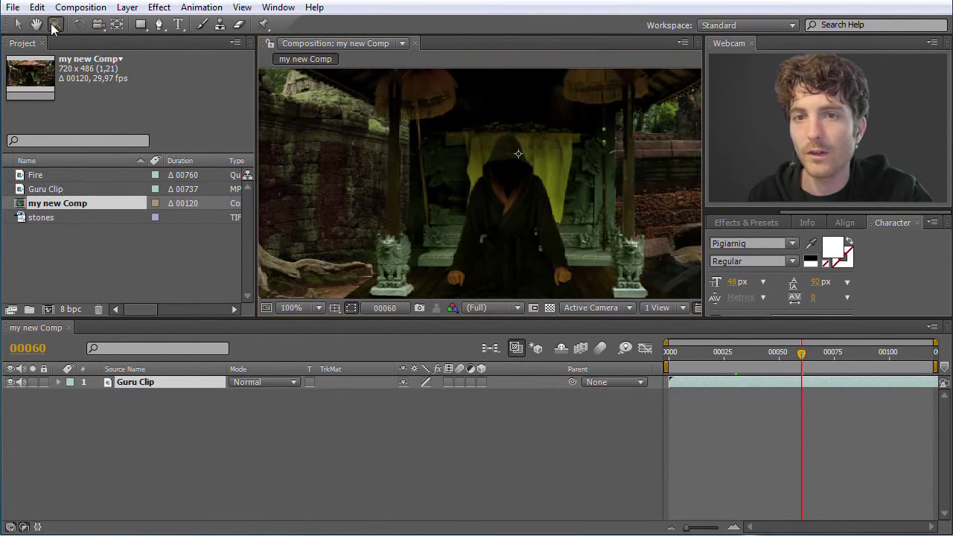
drag(446, 117, 629, 259)
drag(434, 145, 543, 207)
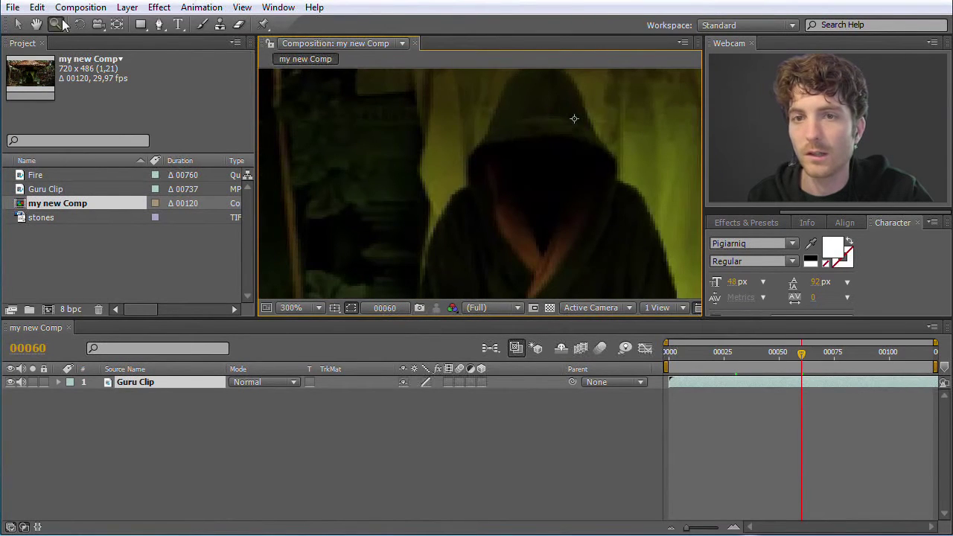
scroll(602, 213, up, 1)
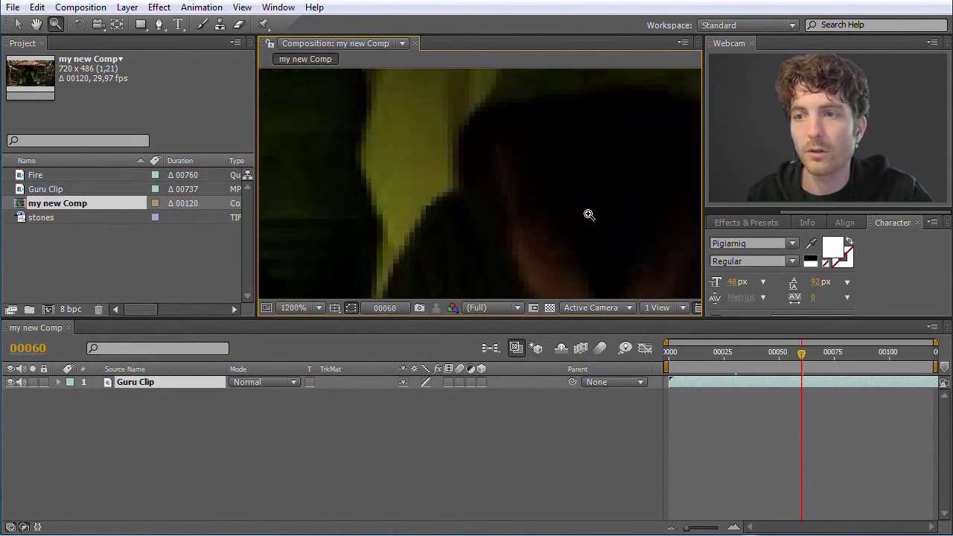
scroll(589, 213, down, 5)
scroll(587, 213, down, 1)
scroll(587, 213, up, 2)
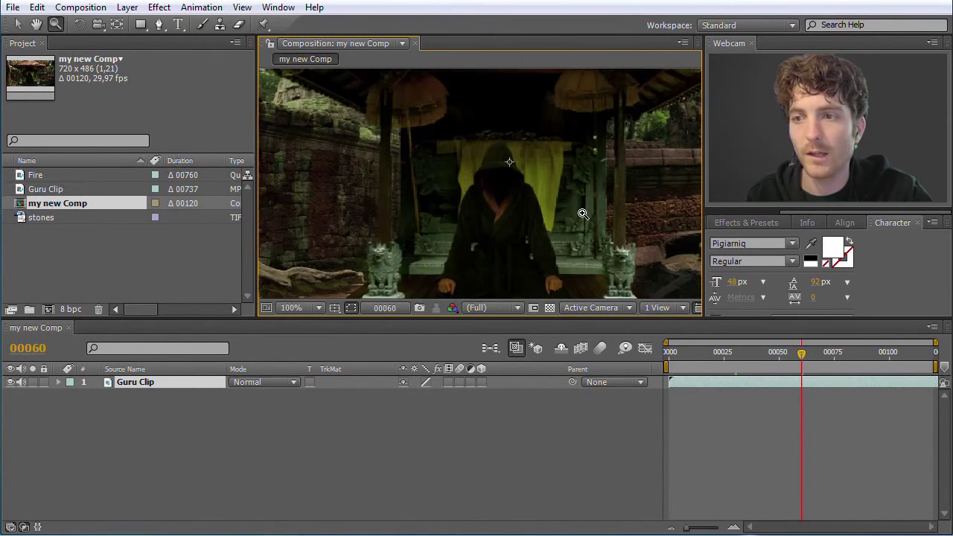
Reposition the composition view with the Hand tool, return to the Selection tool and show the composition at 50%
key(h)
drag(436, 196, 427, 223)
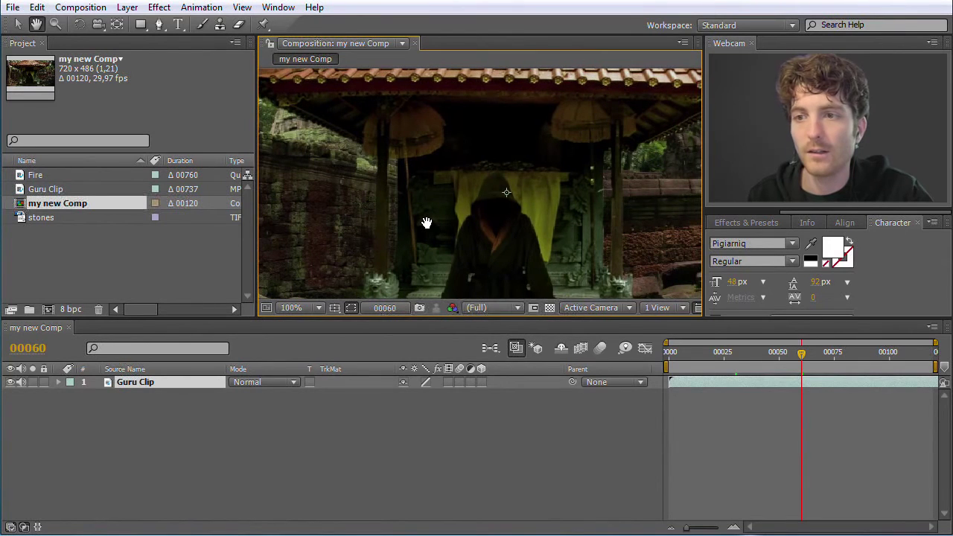
click(12, 26)
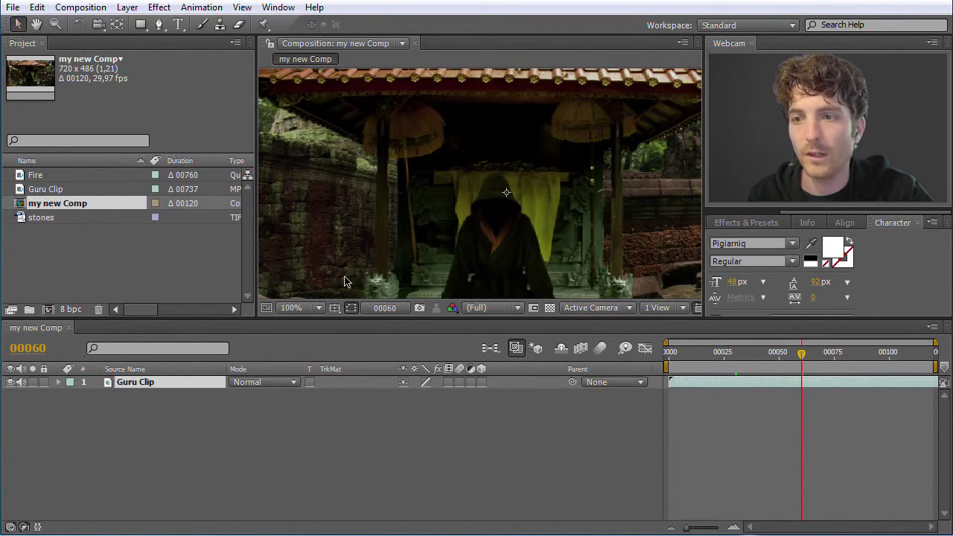
click(408, 238)
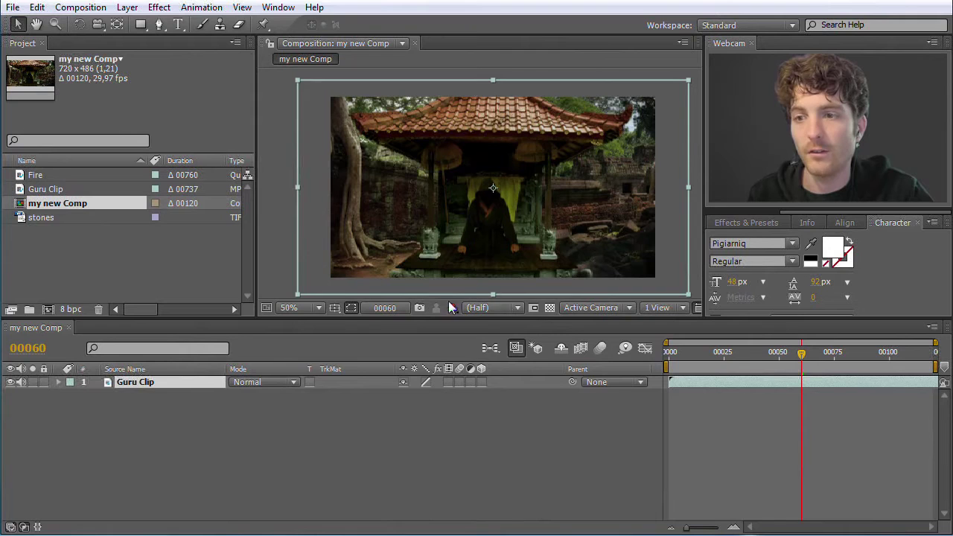
click(120, 274)
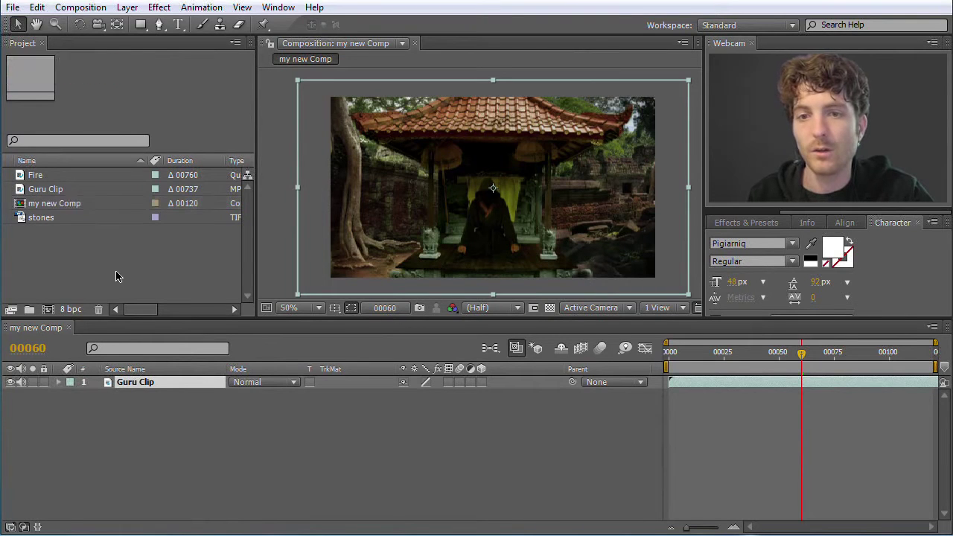
right_click(67, 255)
click(49, 249)
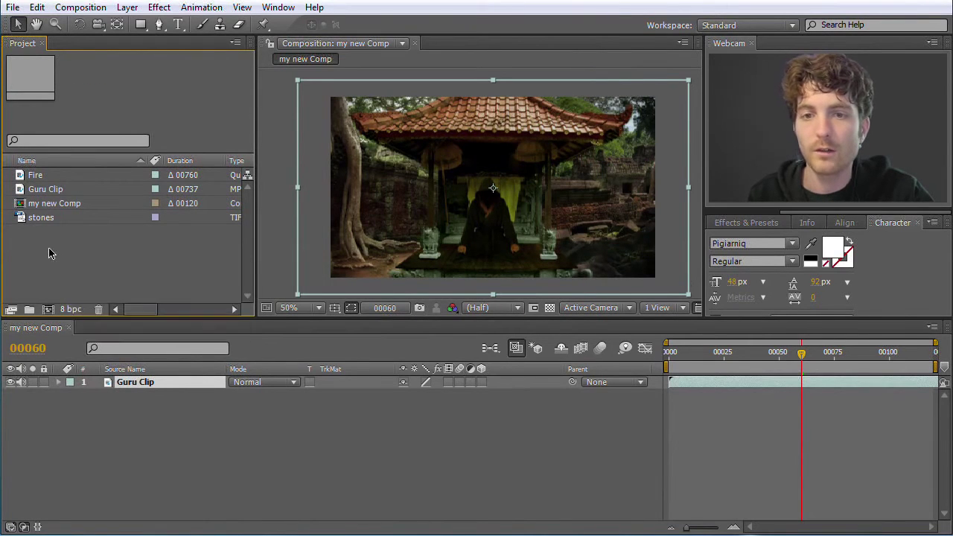
right_click(49, 249)
click(91, 261)
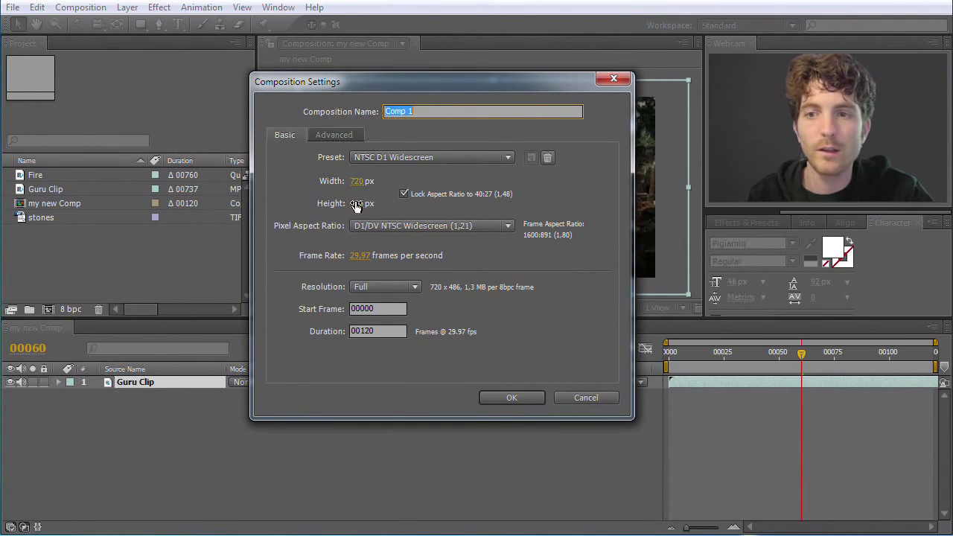
click(596, 399)
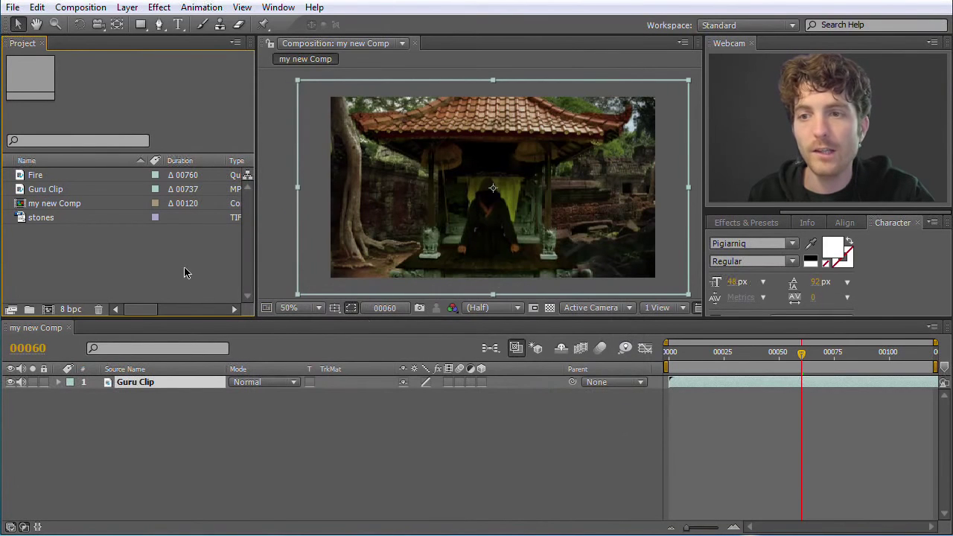
Create a new composition directly from the Guru Clip footage so it takes over the clip's settings
click(51, 193)
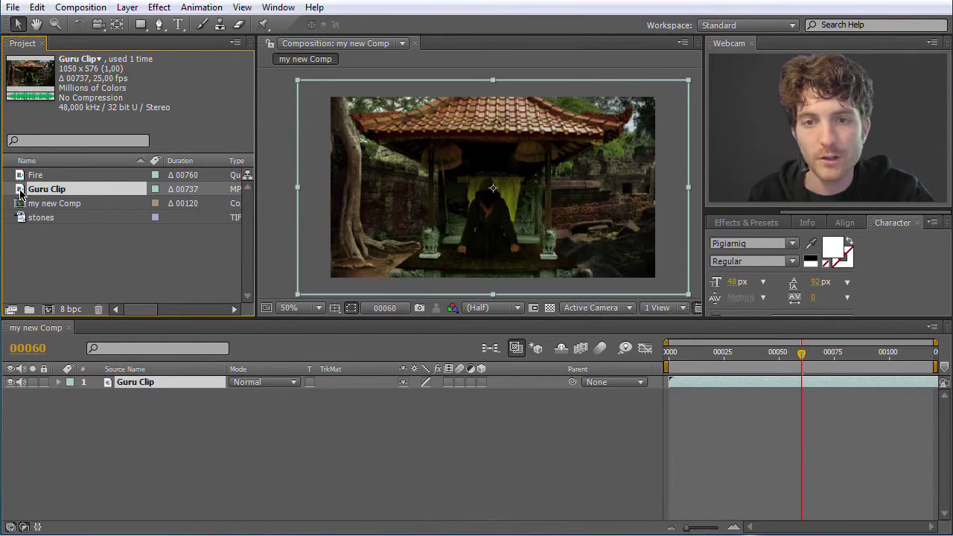
drag(20, 192, 46, 308)
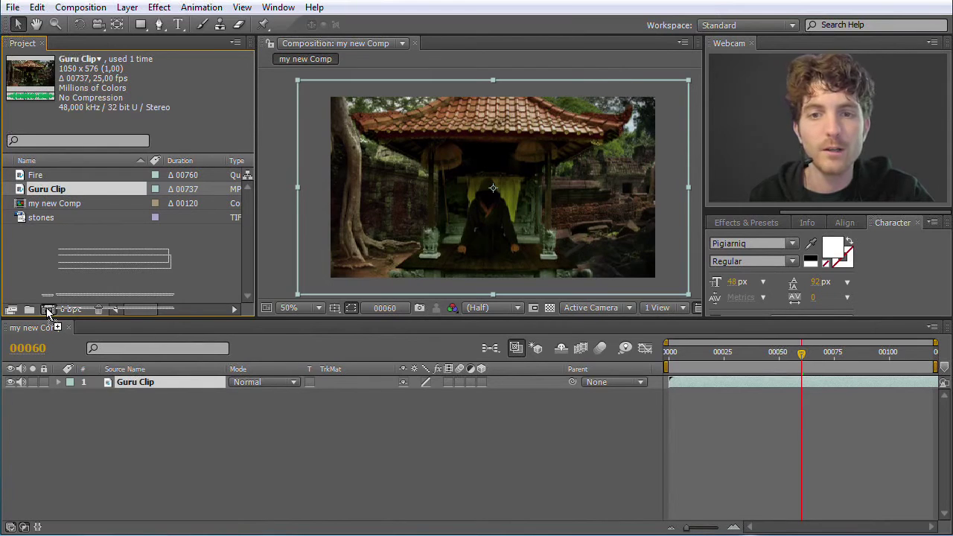
drag(46, 308, 46, 308)
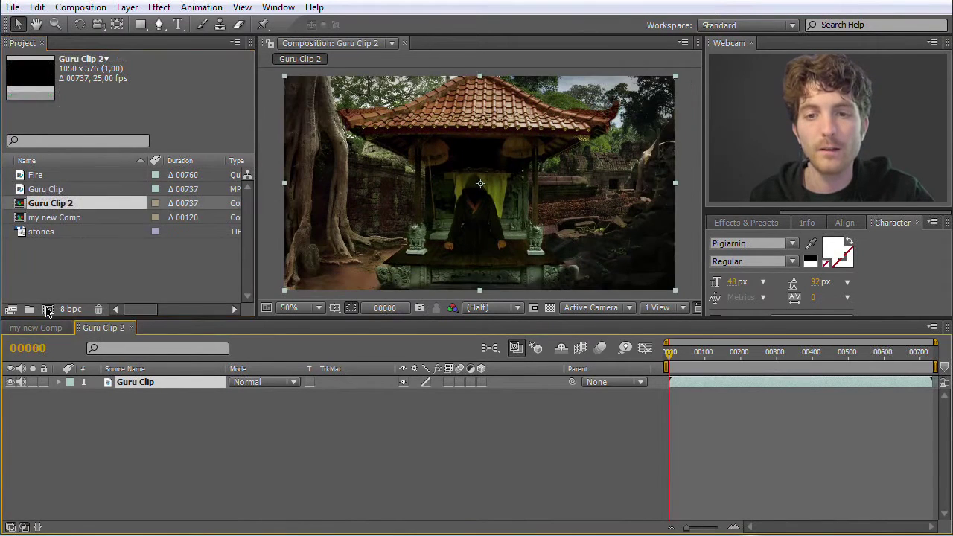
Compare the settings and framing of my new Comp and Guru Clip 2, ending with Guru Clip 2 open
click(51, 218)
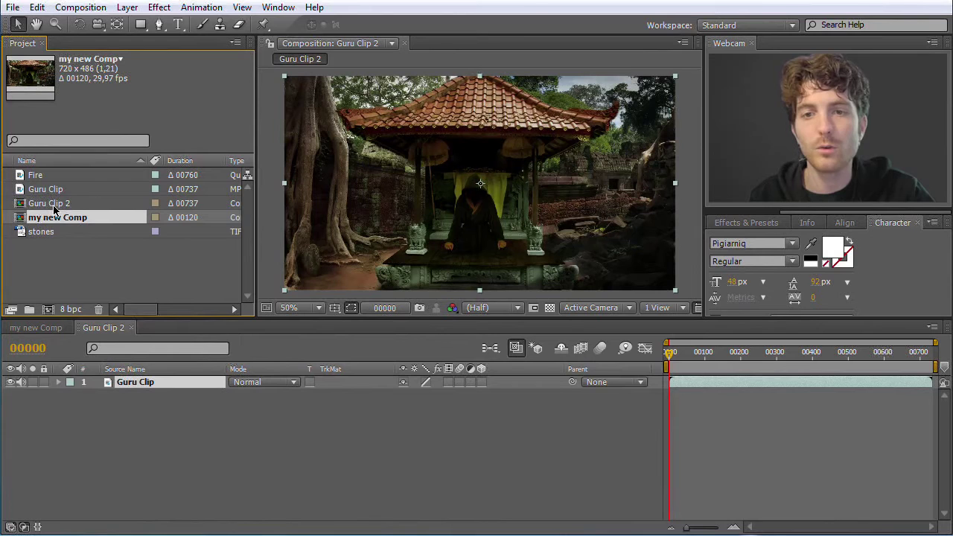
click(57, 205)
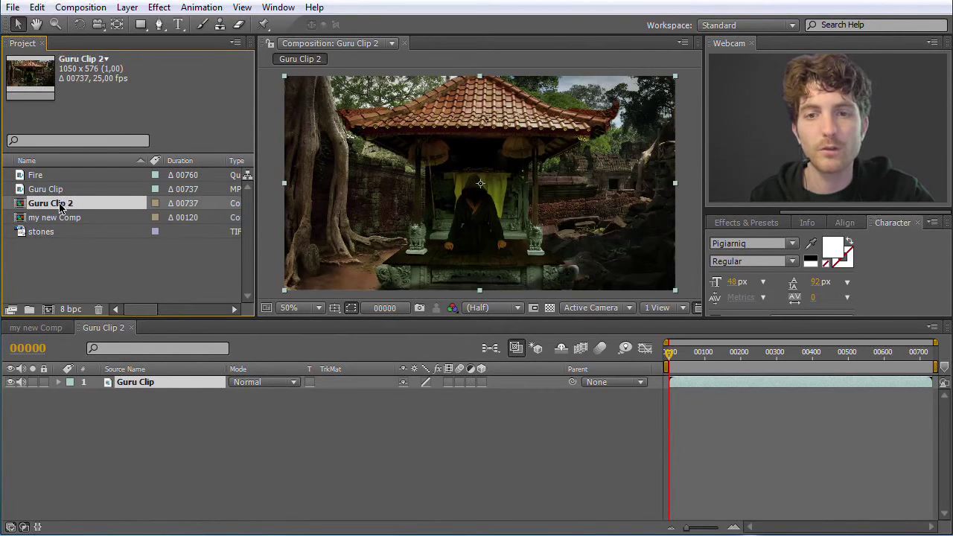
click(41, 327)
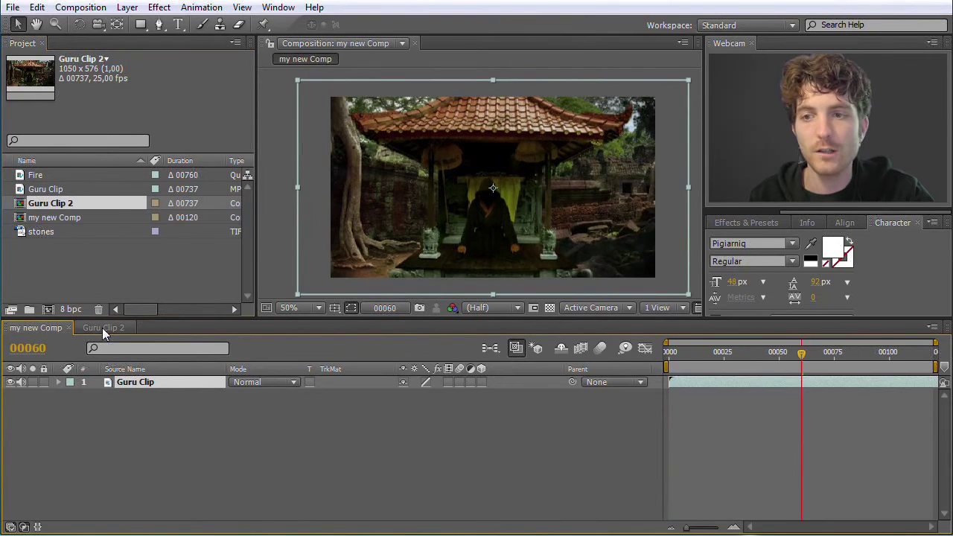
click(102, 327)
click(43, 327)
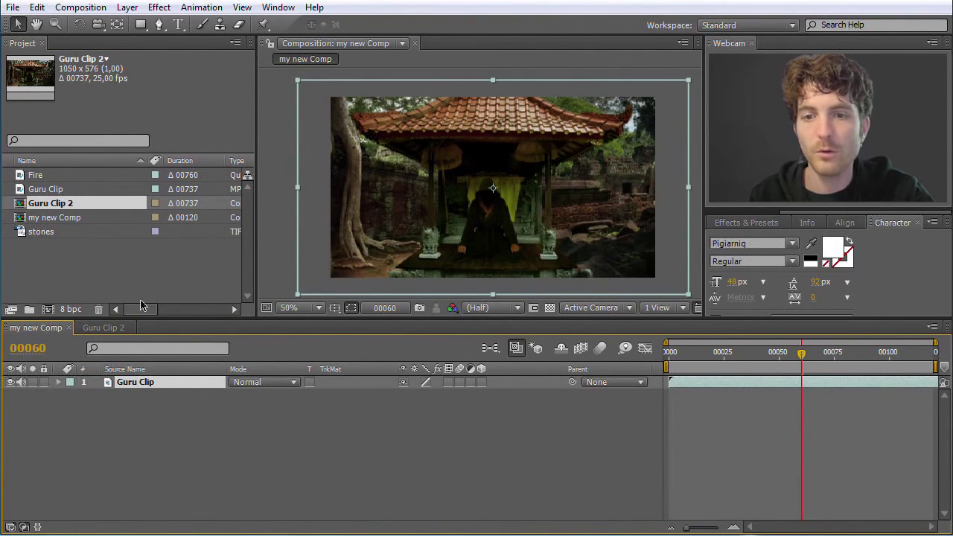
click(104, 327)
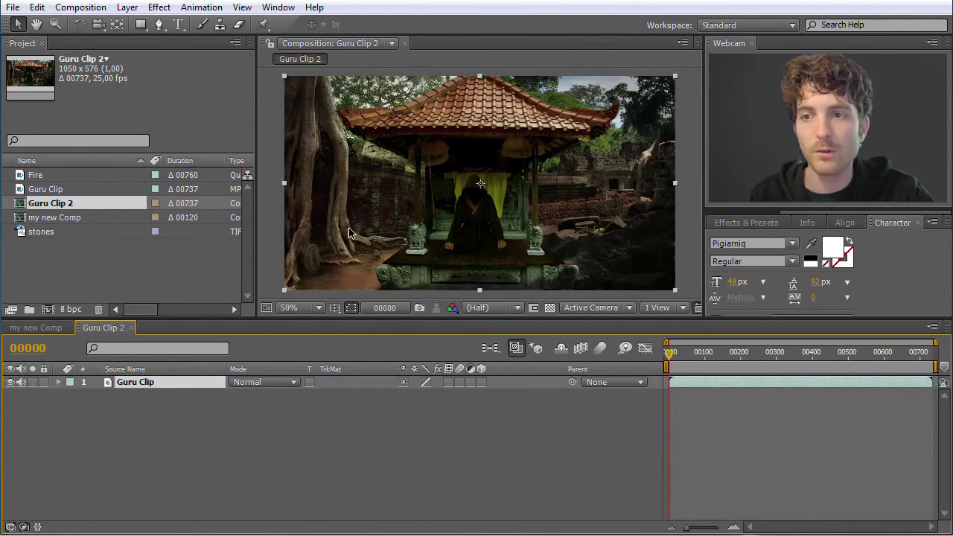
Move the current time of Guru Clip 2 to its last frame, 736, and select my new Comp in the project
key(comma)
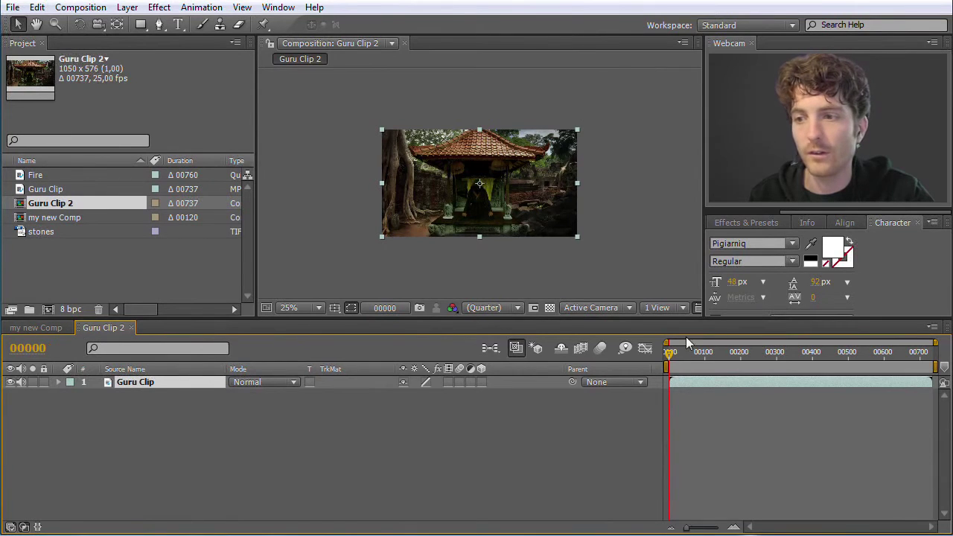
drag(668, 359, 943, 354)
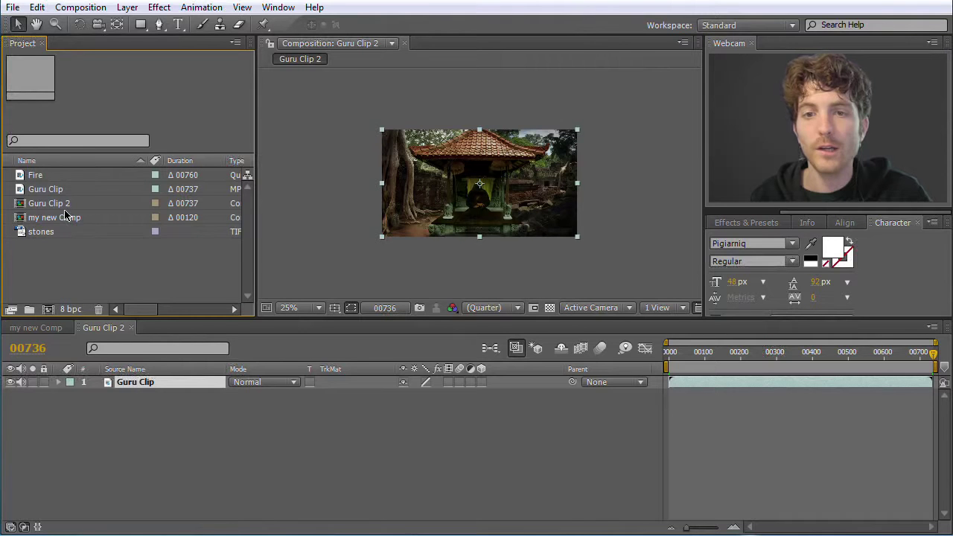
click(56, 207)
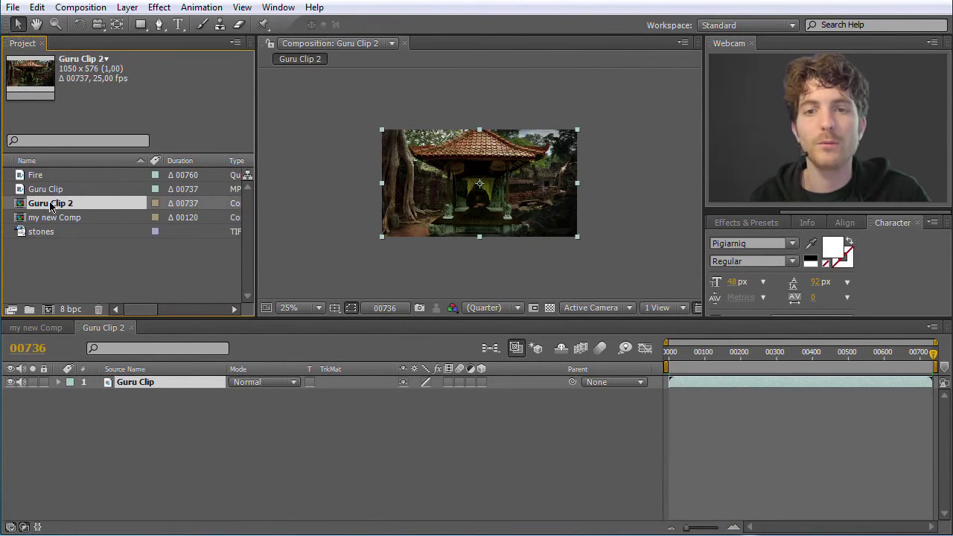
click(57, 220)
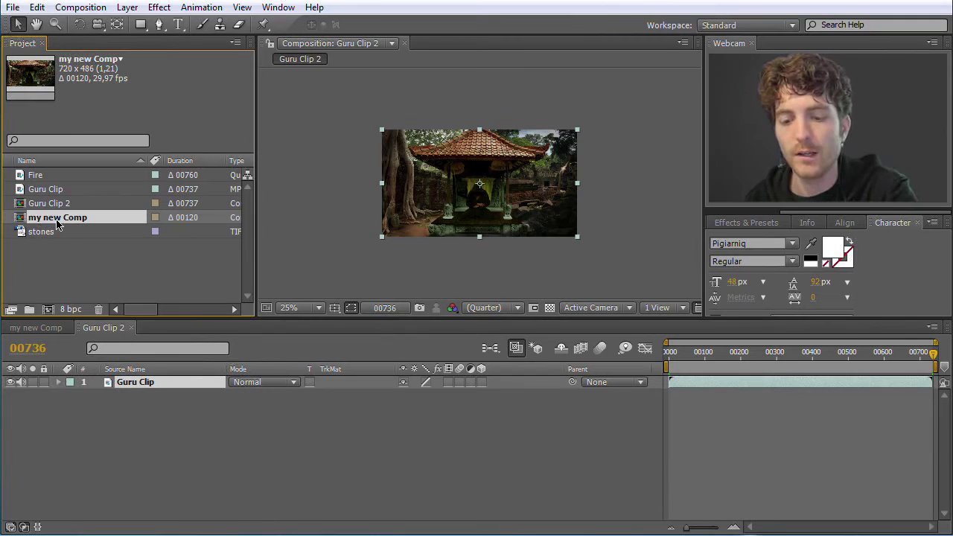
Delete the composition my new Comp from the project
right_click(58, 226)
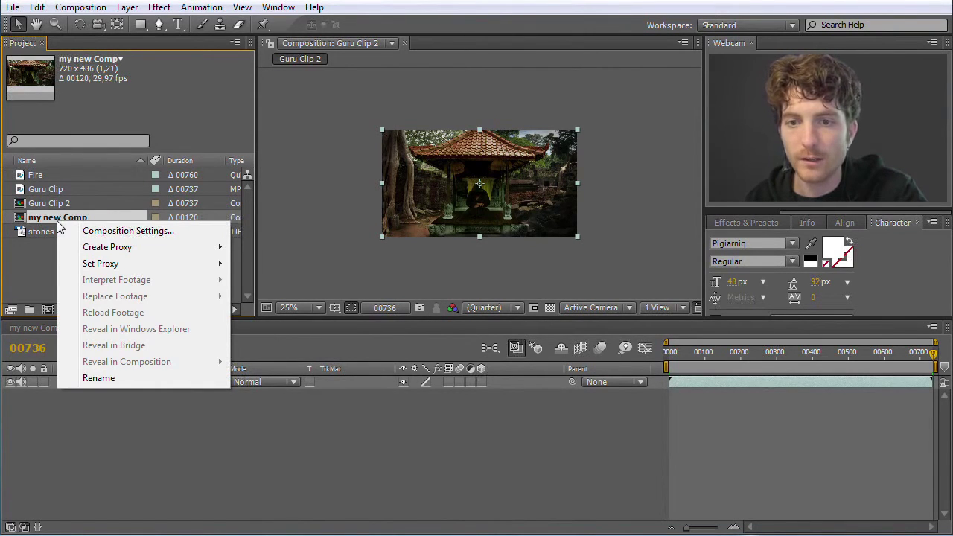
click(52, 262)
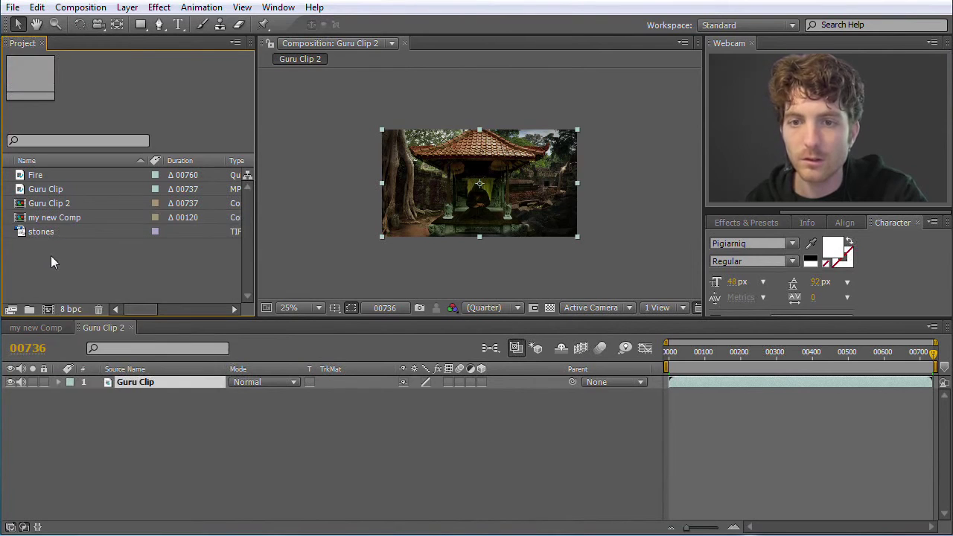
click(43, 222)
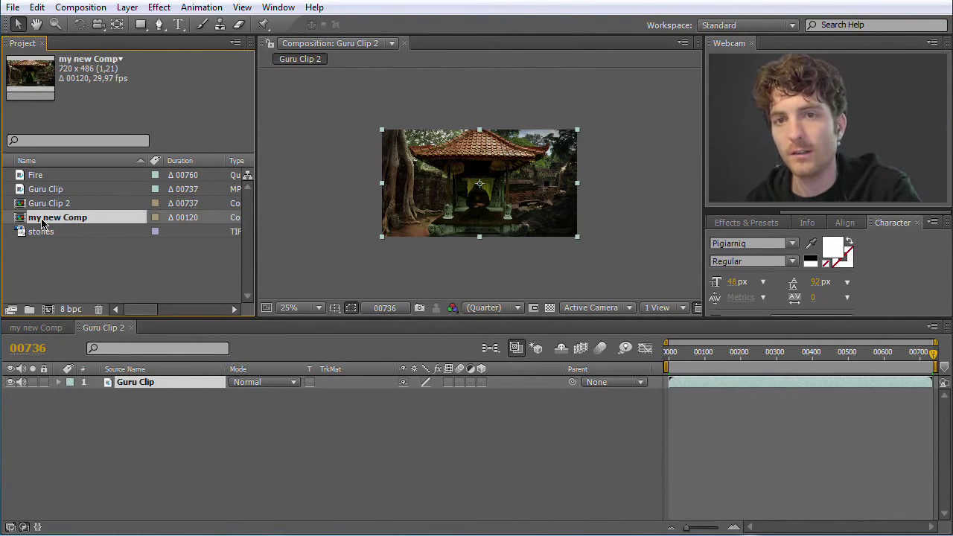
key(Delete)
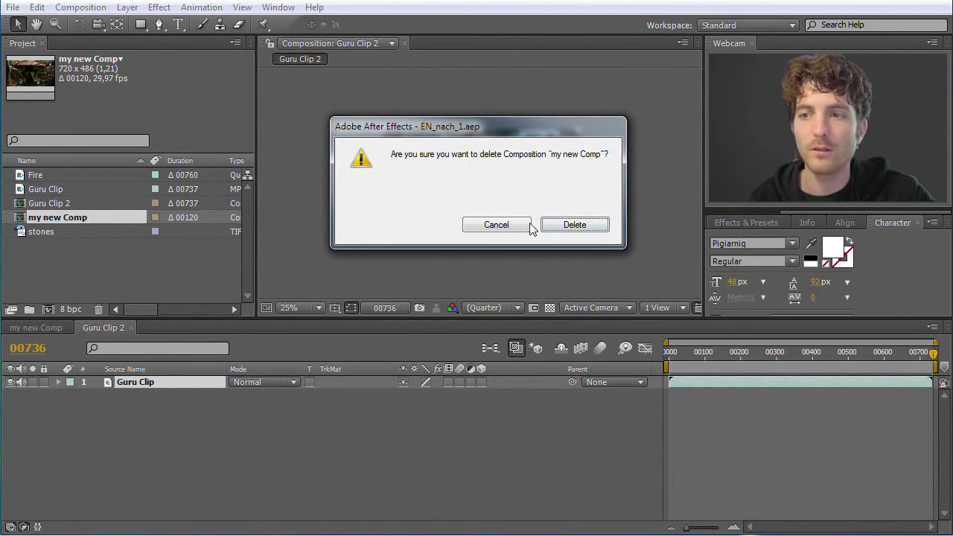
click(586, 227)
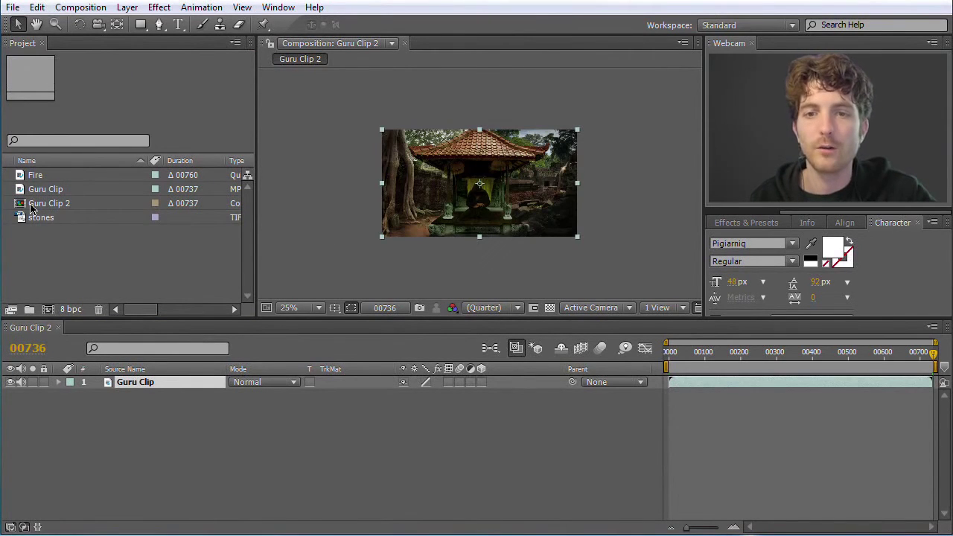
Rename the composition Guru Clip 2 as Guru Composition and deselect its Guru Clip layer
click(39, 207)
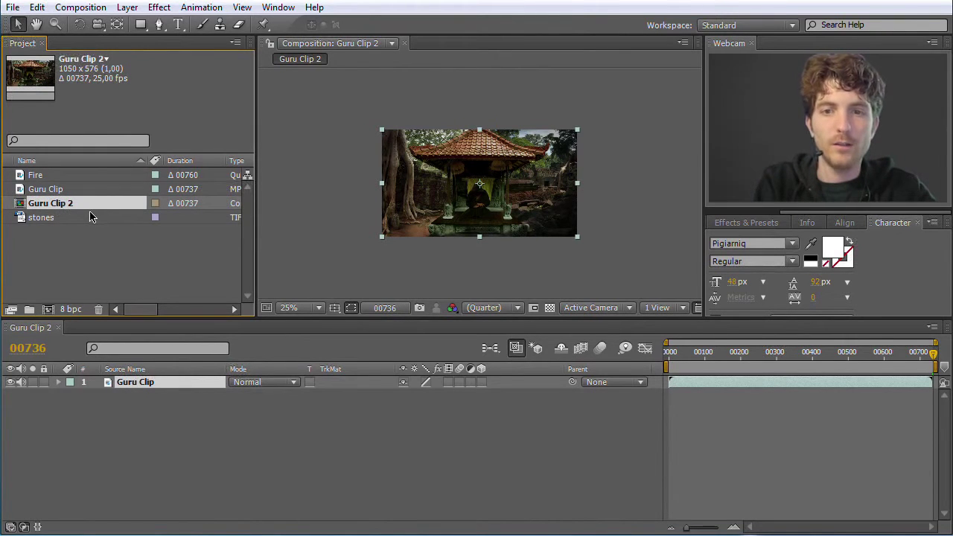
key(Return)
key(Home)
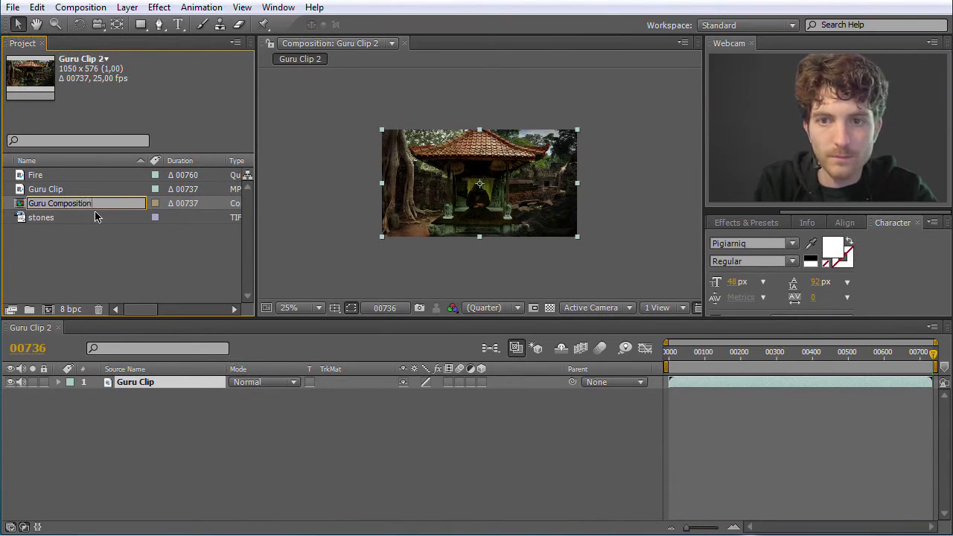
key(Return)
click(144, 404)
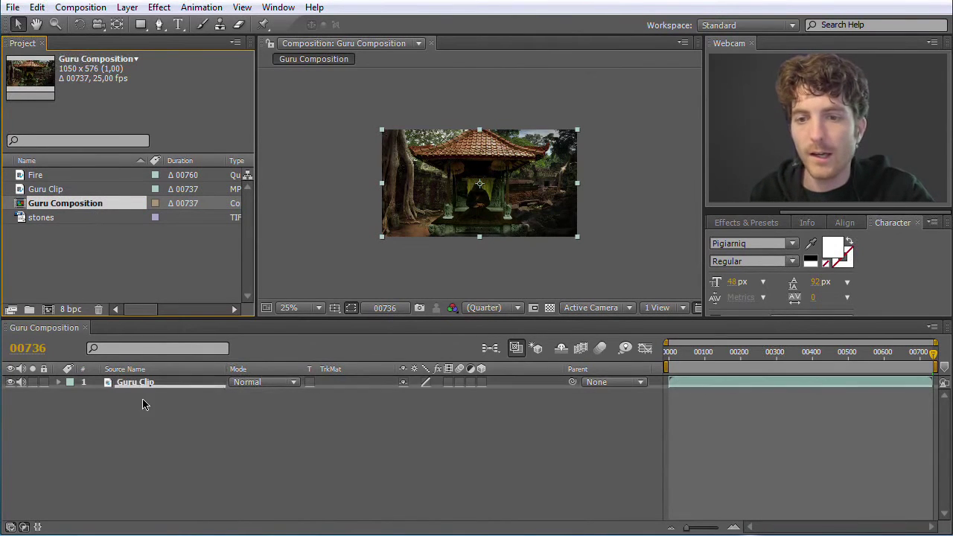
Move the current time to frame 606 and add the Fire footage to Guru Composition as a layer above Guru Clip
drag(933, 355, 799, 356)
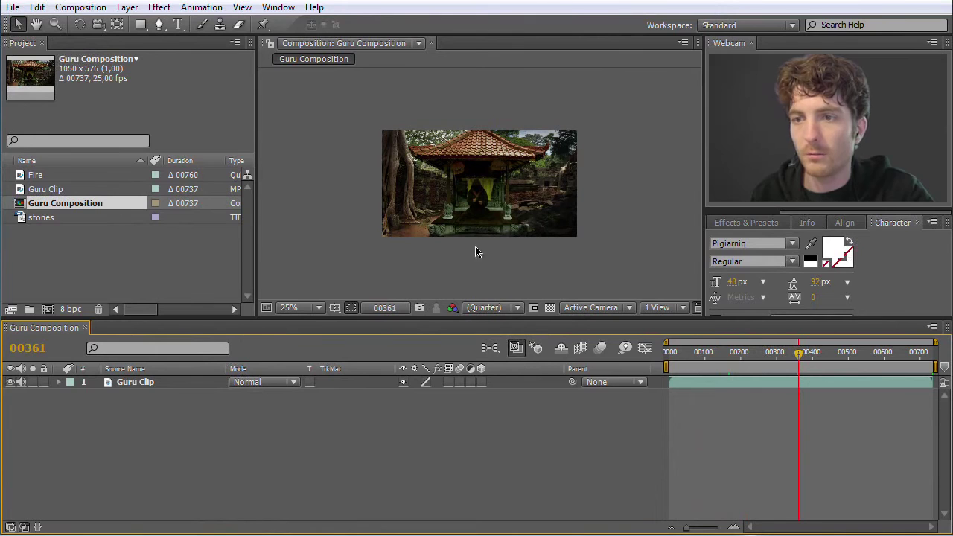
scroll(470, 196, up, 2)
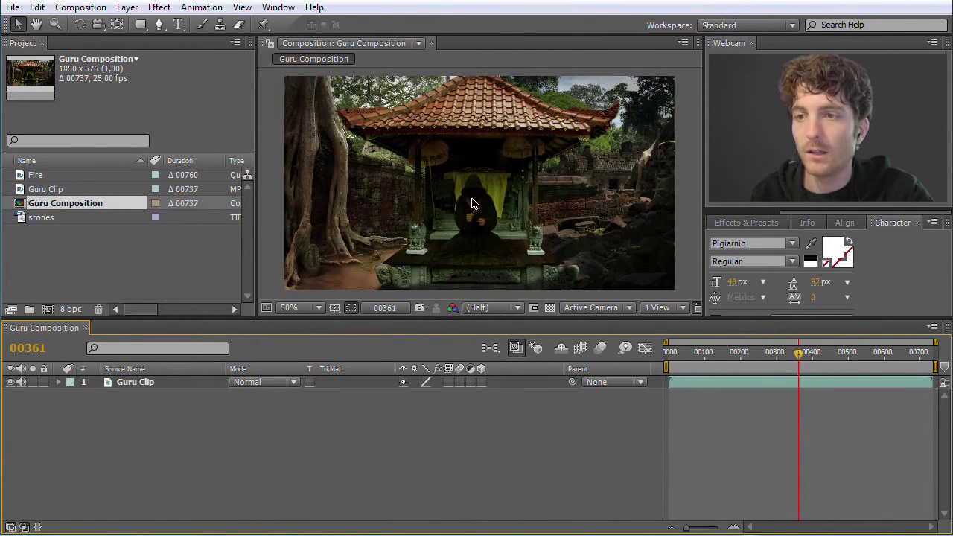
drag(799, 358, 888, 364)
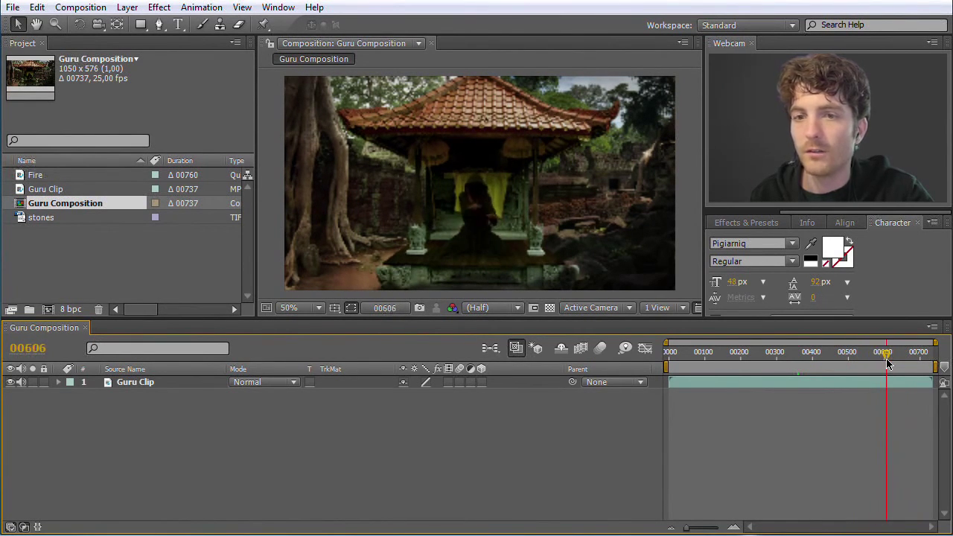
click(30, 176)
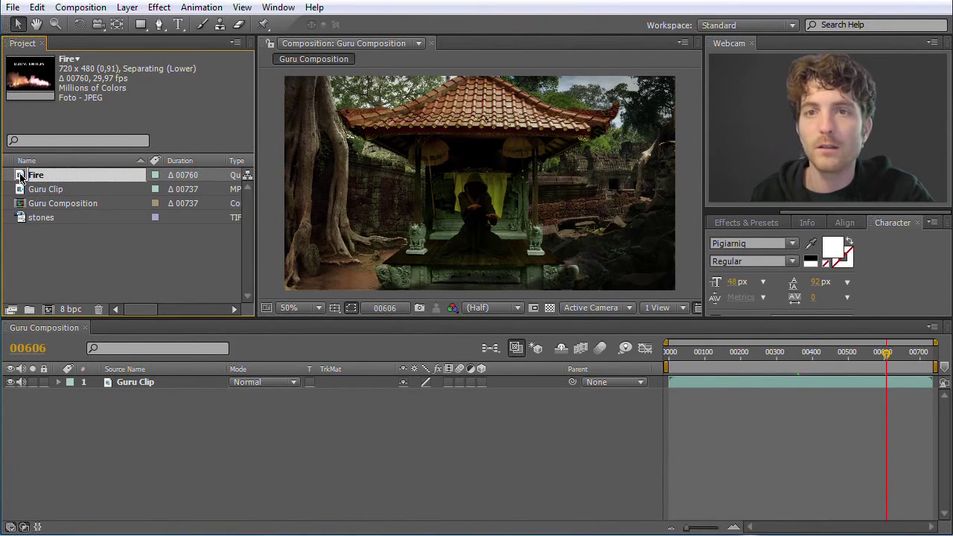
drag(20, 177, 141, 381)
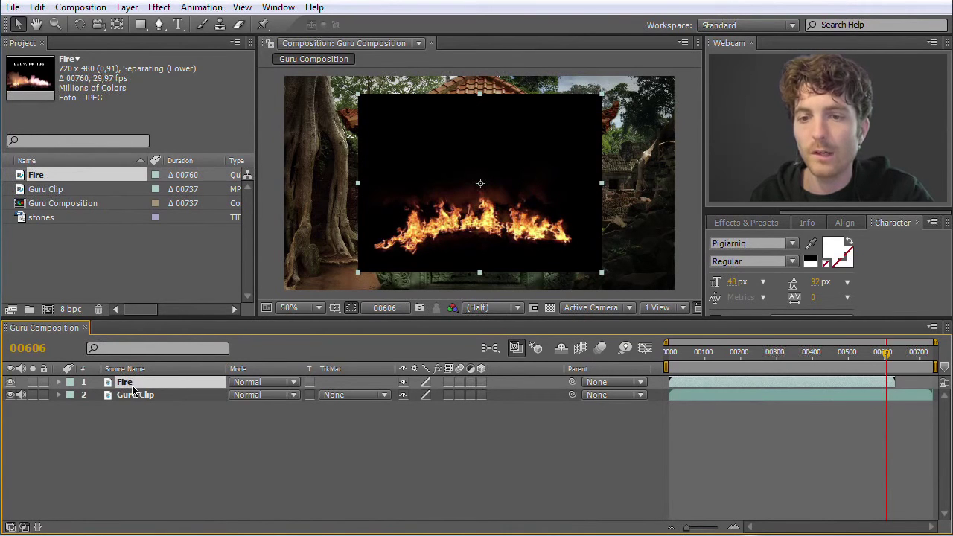
Shift the Fire layer later in time so it starts at about frame 130, and go to frame 131
drag(886, 357, 843, 359)
drag(853, 358, 778, 357)
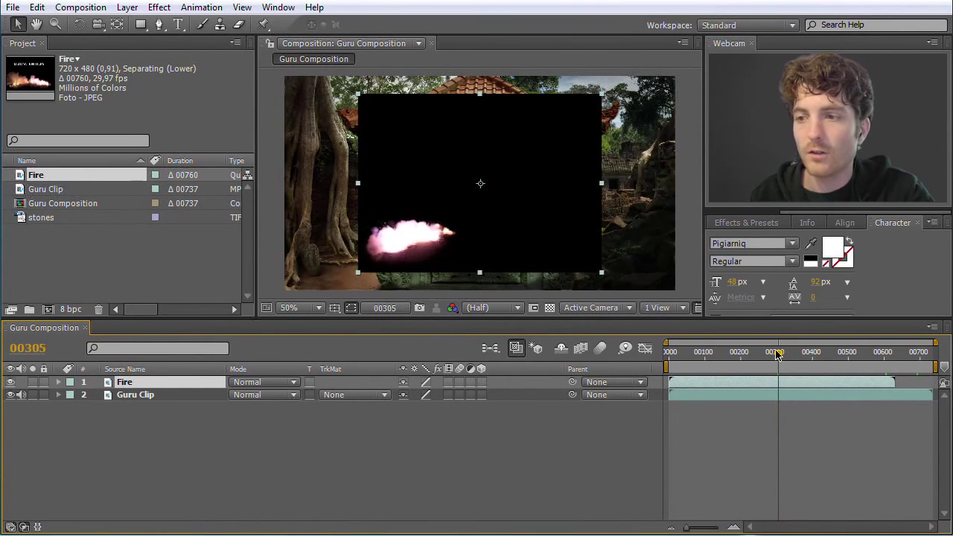
drag(738, 384, 727, 359)
mouse_move(687, 528)
mouse_down()
mouse_move(715, 529)
mouse_move(693, 530)
mouse_move(703, 530)
mouse_up()
mouse_move(773, 358)
mouse_down()
mouse_move(791, 358)
mouse_move(752, 358)
mouse_up()
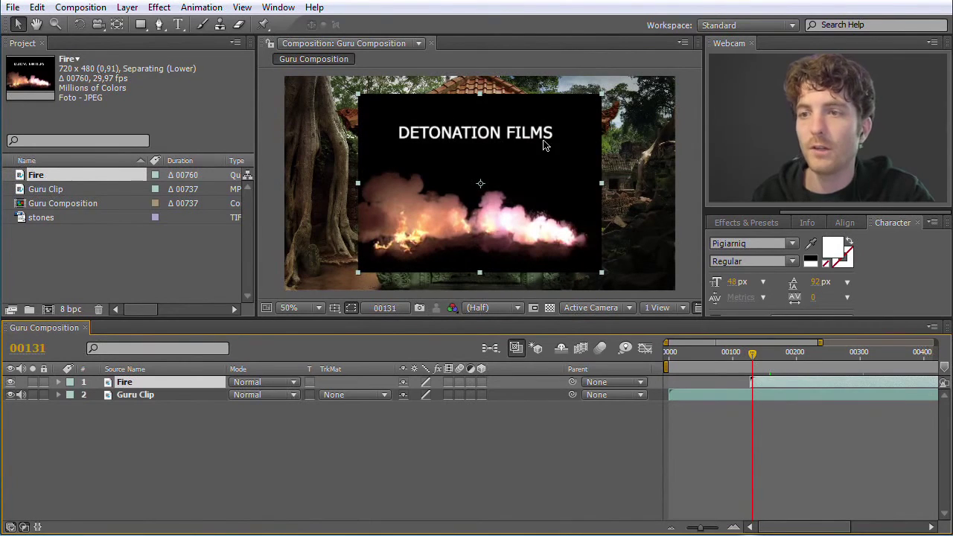
Trim the start of the Fire layer to frame 137 to cut off the Detonation Films title
drag(756, 360, 759, 361)
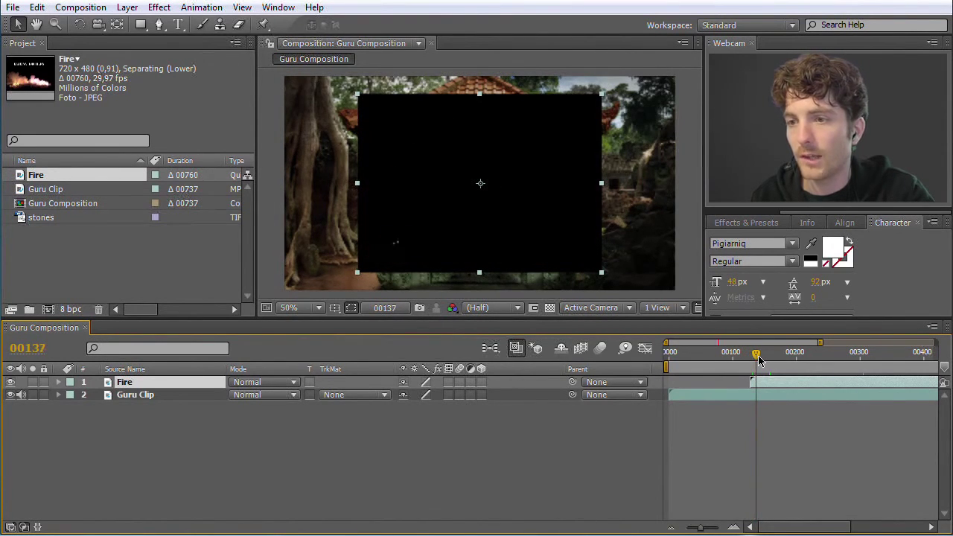
drag(704, 531, 709, 531)
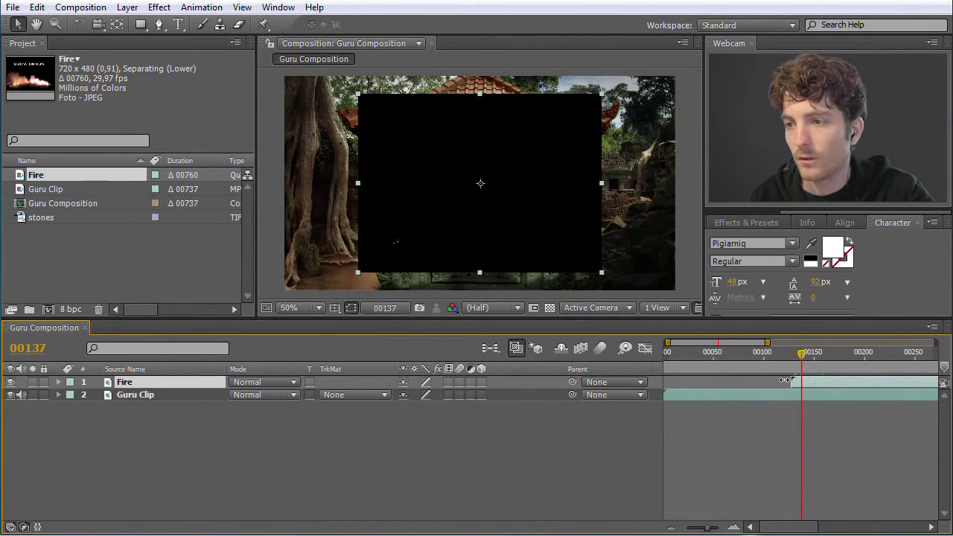
drag(803, 360, 803, 361)
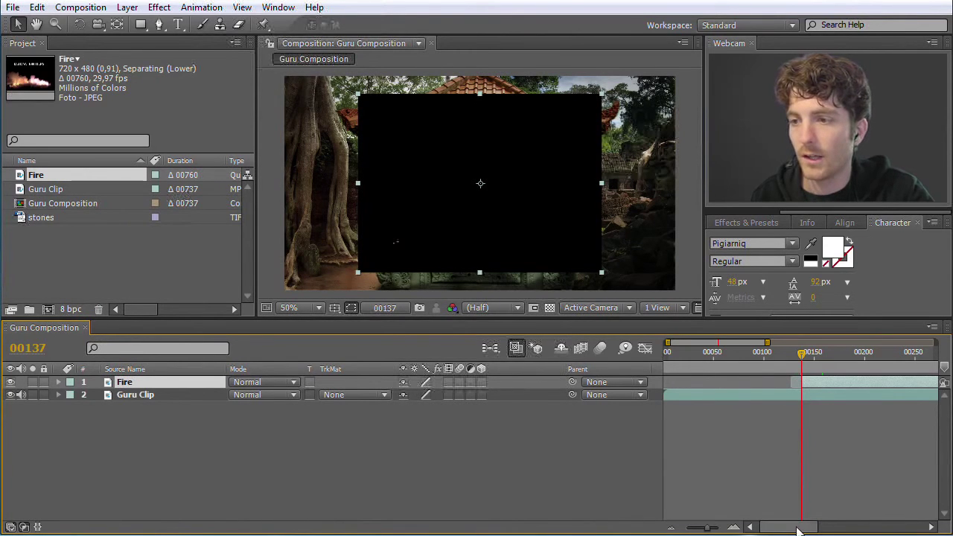
drag(705, 528, 684, 530)
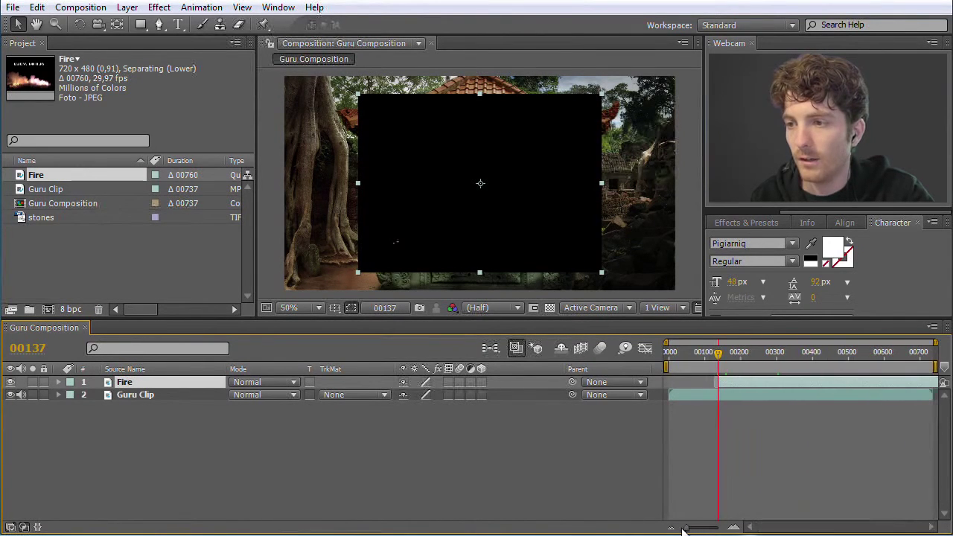
Slide the Fire layer slightly earlier and trim its end to about frame 370, after the first explosion
mouse_move(719, 353)
mouse_down()
mouse_move(837, 359)
mouse_move(815, 360)
mouse_up()
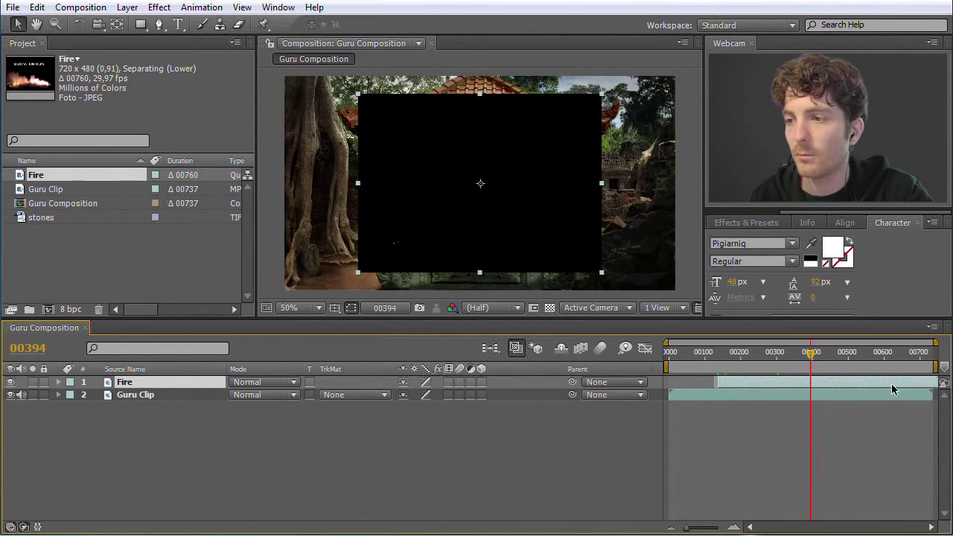
drag(853, 381, 841, 381)
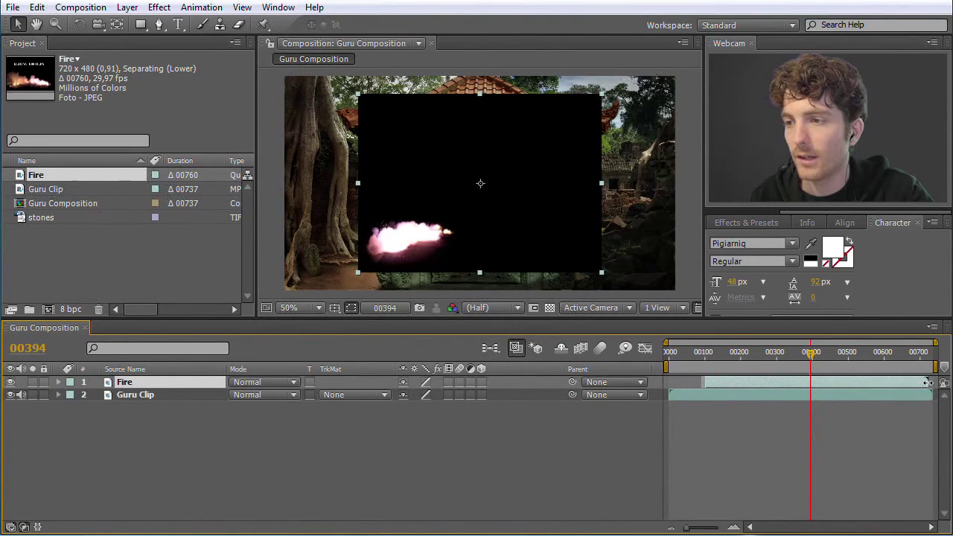
drag(930, 382, 800, 386)
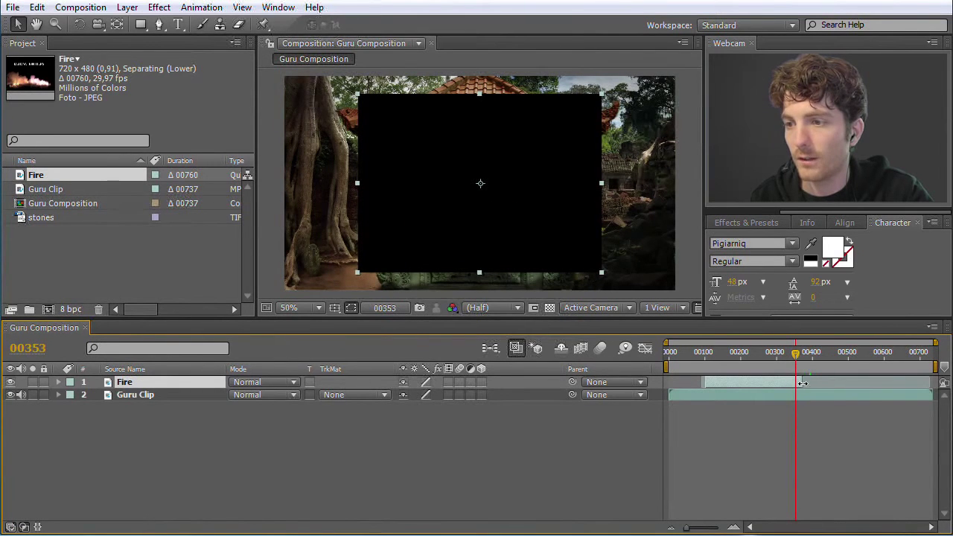
Move the trimmed Fire layer so it starts at about frame 490, and go to frame 646
drag(746, 381, 887, 382)
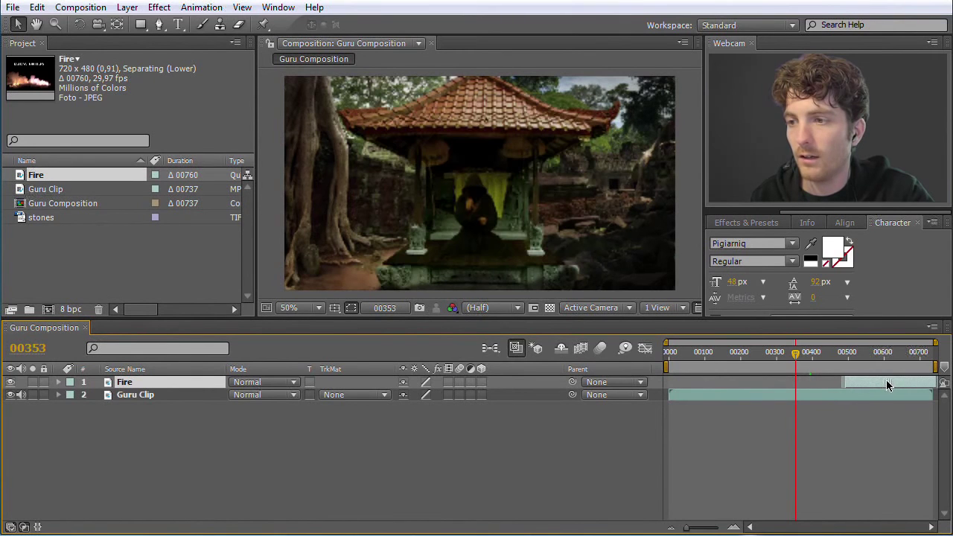
drag(852, 354, 901, 354)
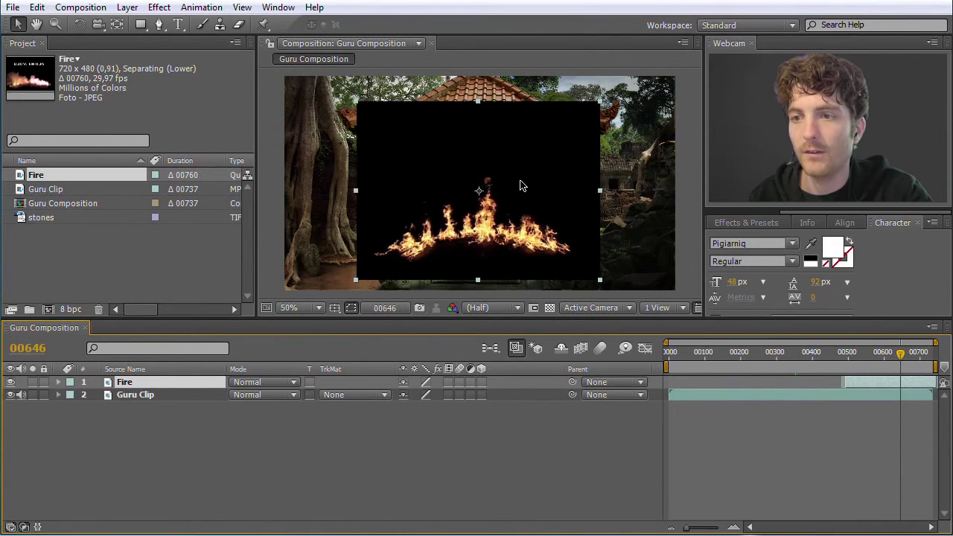
Move the Fire layer within the composition to about 571, 290 and reveal its Transform properties
mouse_move(522, 177)
mouse_down()
mouse_move(485, 178)
mouse_move(559, 179)
mouse_move(471, 185)
mouse_move(527, 182)
mouse_up()
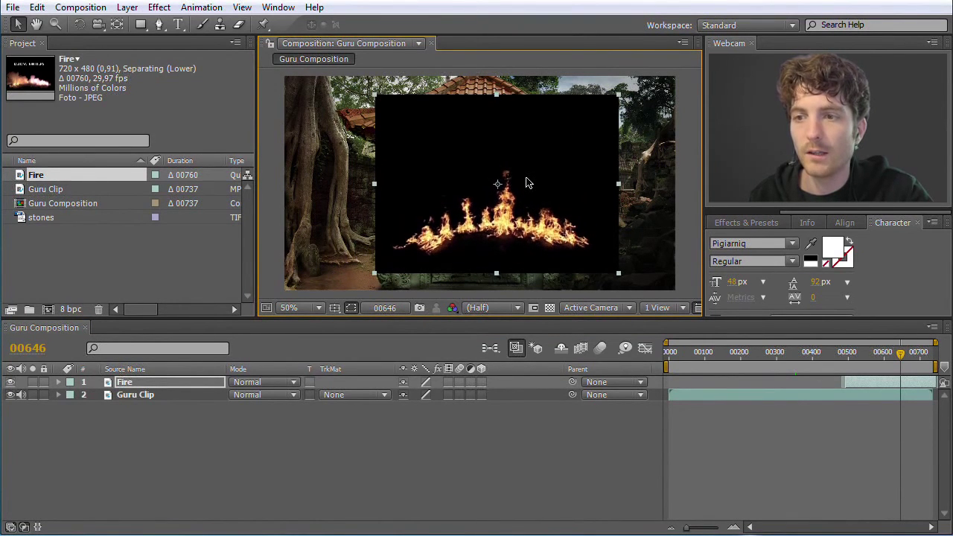
click(123, 383)
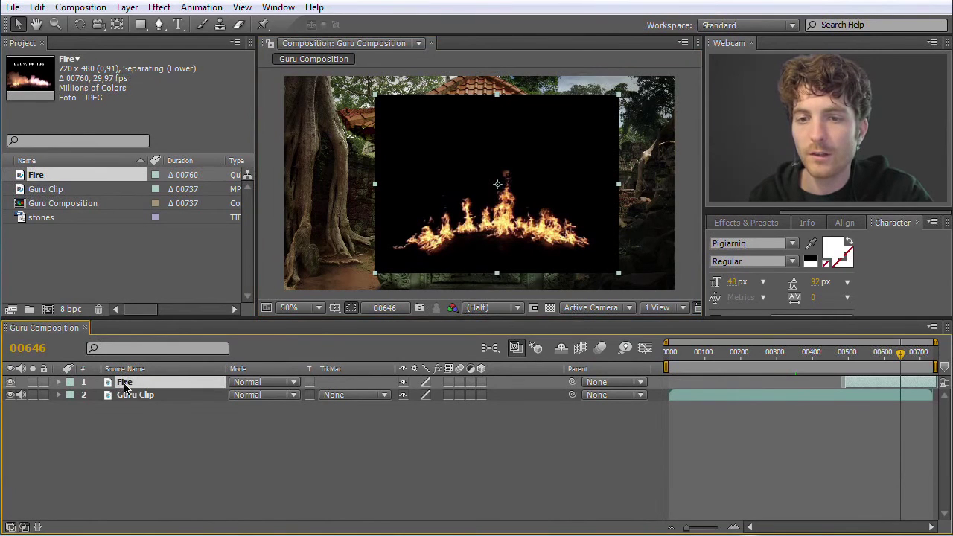
click(60, 383)
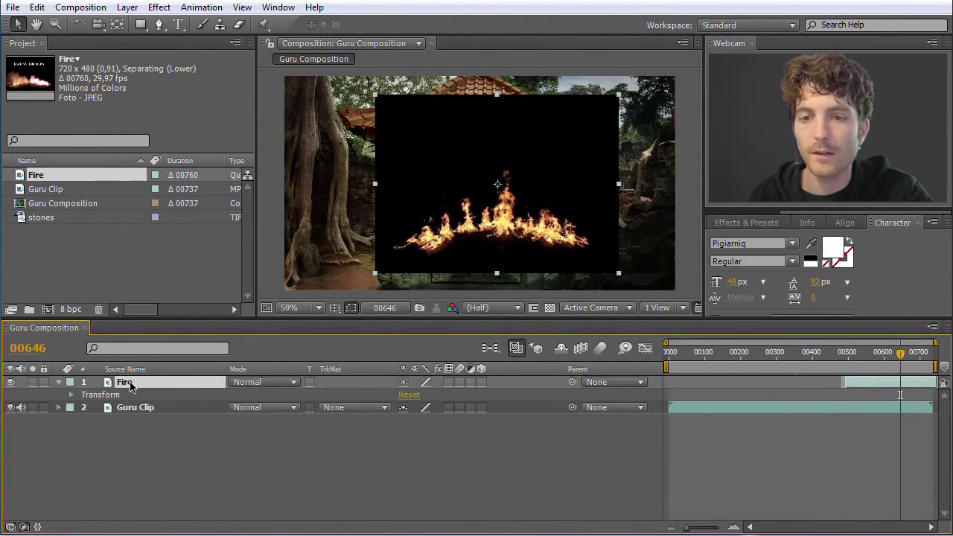
click(72, 396)
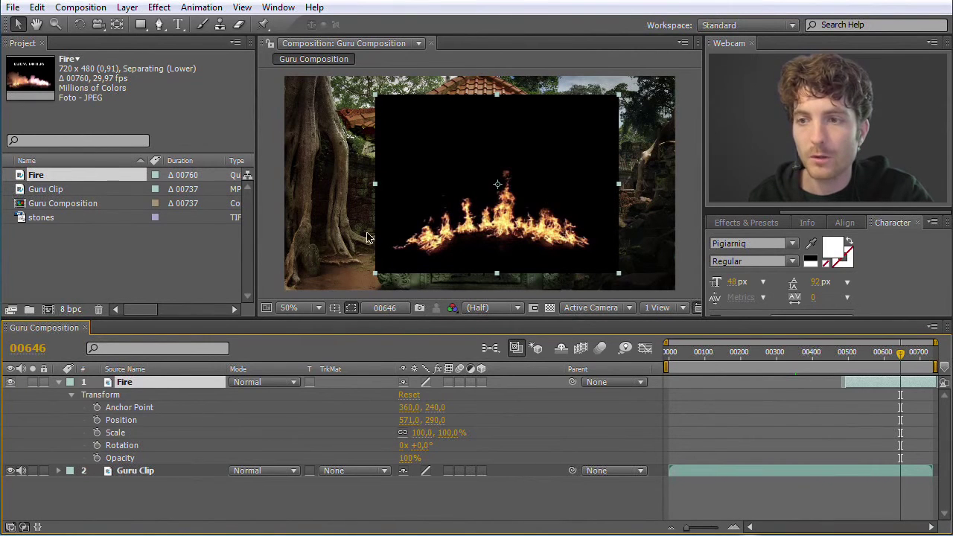
Reposition the Fire layer, trying an X position of 600, and settle its Position at 561, 274
mouse_move(465, 171)
mouse_down()
mouse_move(441, 169)
mouse_move(481, 170)
mouse_move(451, 171)
mouse_move(468, 156)
mouse_move(468, 170)
mouse_up()
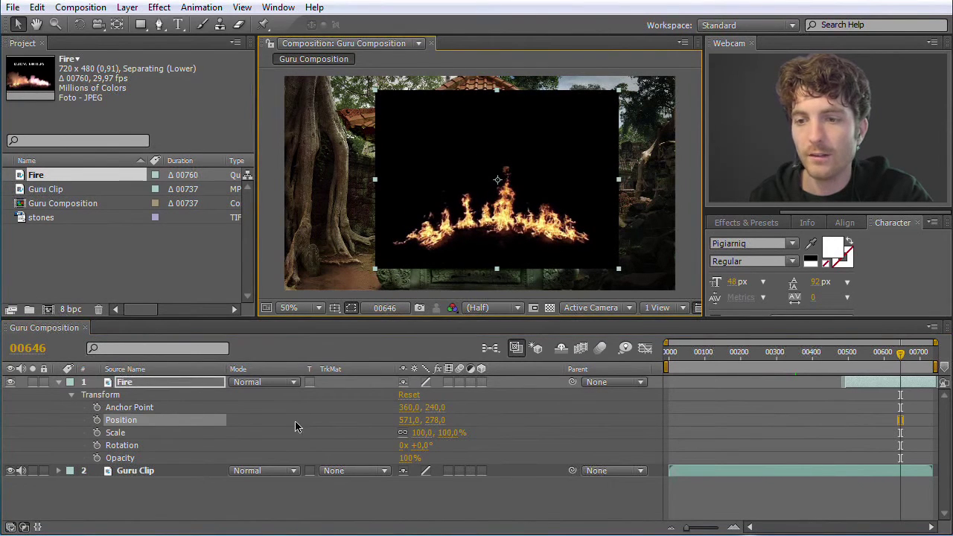
mouse_move(448, 233)
mouse_down()
mouse_move(446, 212)
mouse_move(447, 224)
mouse_move(415, 224)
mouse_move(440, 220)
mouse_up()
click(410, 421)
text(600)
key(Return)
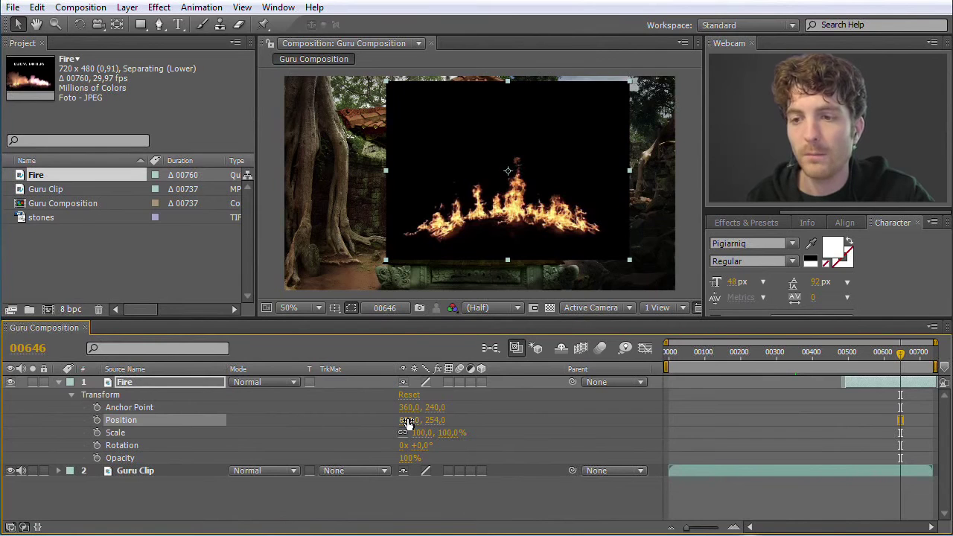
drag(408, 423, 376, 422)
mouse_move(437, 425)
mouse_down()
mouse_move(473, 425)
mouse_move(391, 425)
mouse_move(462, 432)
mouse_move(451, 432)
mouse_up()
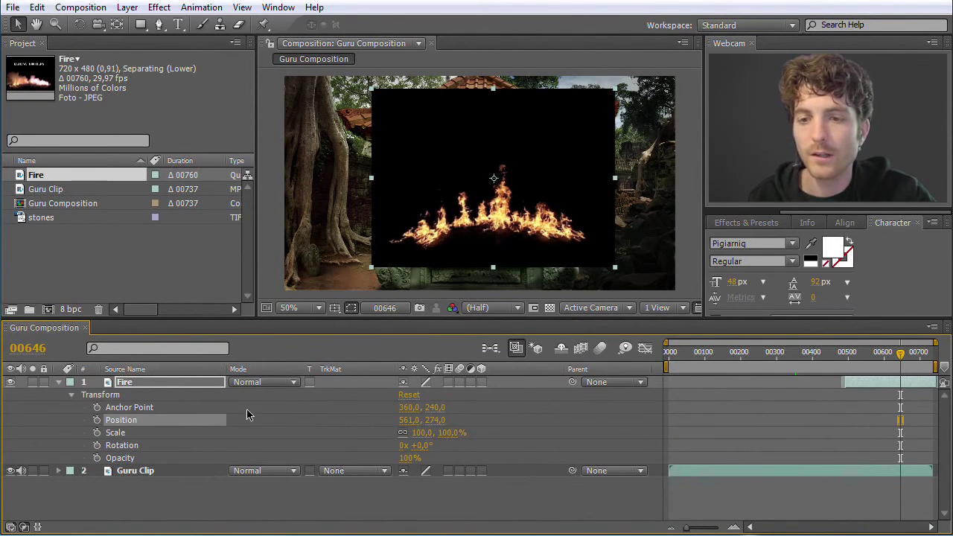
Scale the Fire layer to 81%, unlink its proportions and mirror it with a horizontal scale of -80%, checking it at frame 523
mouse_move(425, 440)
mouse_down()
mouse_move(471, 440)
mouse_move(266, 440)
mouse_move(409, 440)
mouse_up()
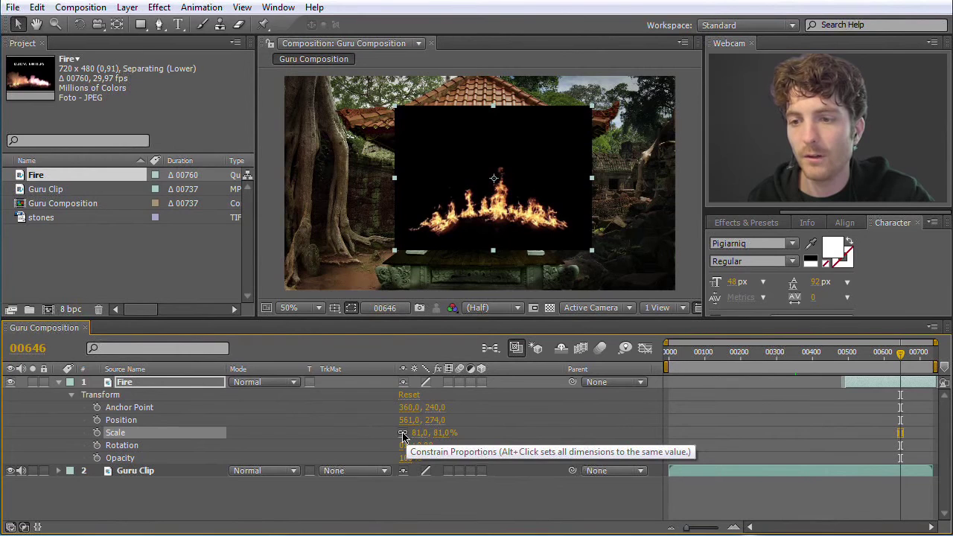
mouse_move(441, 440)
mouse_down()
mouse_move(464, 436)
mouse_move(440, 437)
mouse_move(445, 446)
mouse_up()
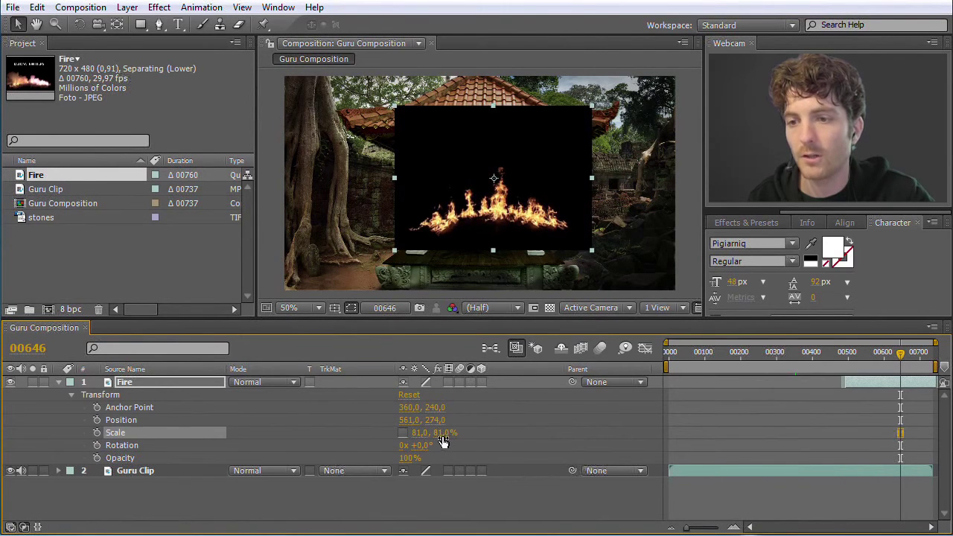
drag(416, 440, 303, 442)
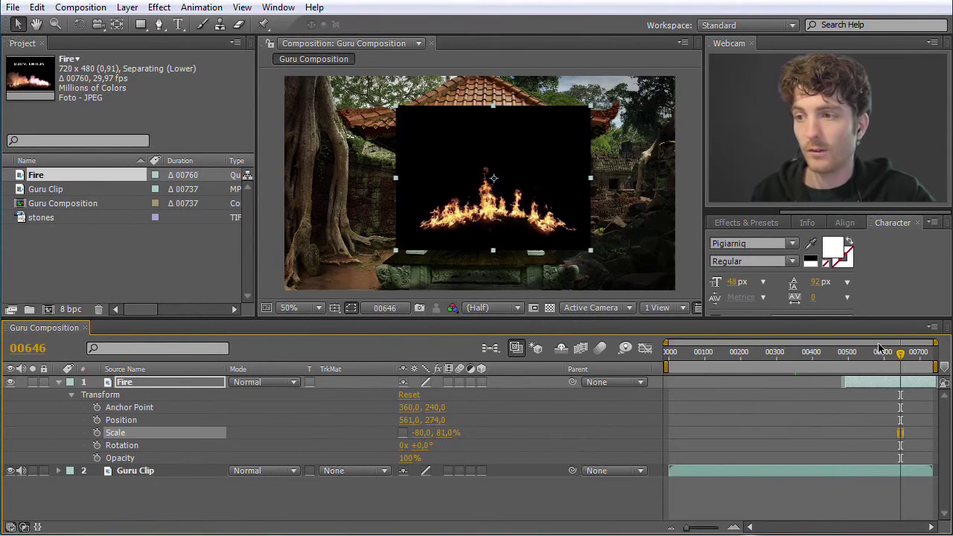
drag(903, 359, 856, 363)
drag(861, 363, 856, 362)
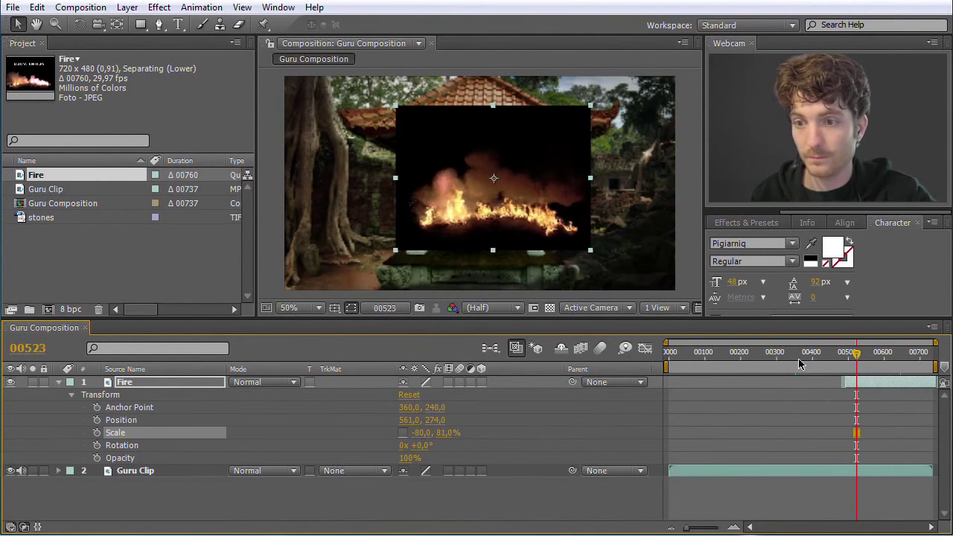
Set the Fire layer's horizontal scale to -81% so its proportions match, and check the mirrored fire at frame 594
drag(424, 433, 546, 440)
mouse_move(858, 359)
mouse_down()
mouse_move(847, 359)
mouse_move(858, 360)
mouse_up()
click(420, 433)
text(-8)
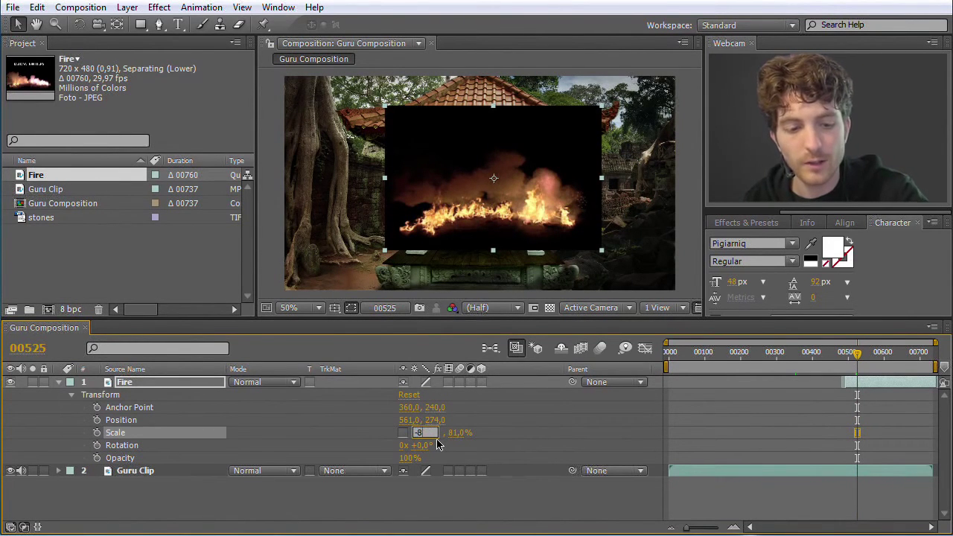
text(1)
key(Return)
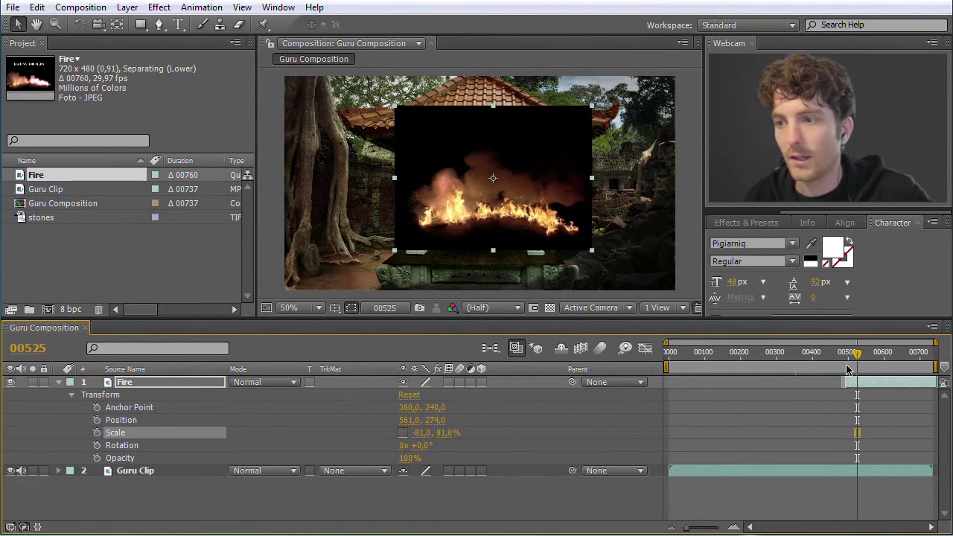
drag(860, 355, 883, 356)
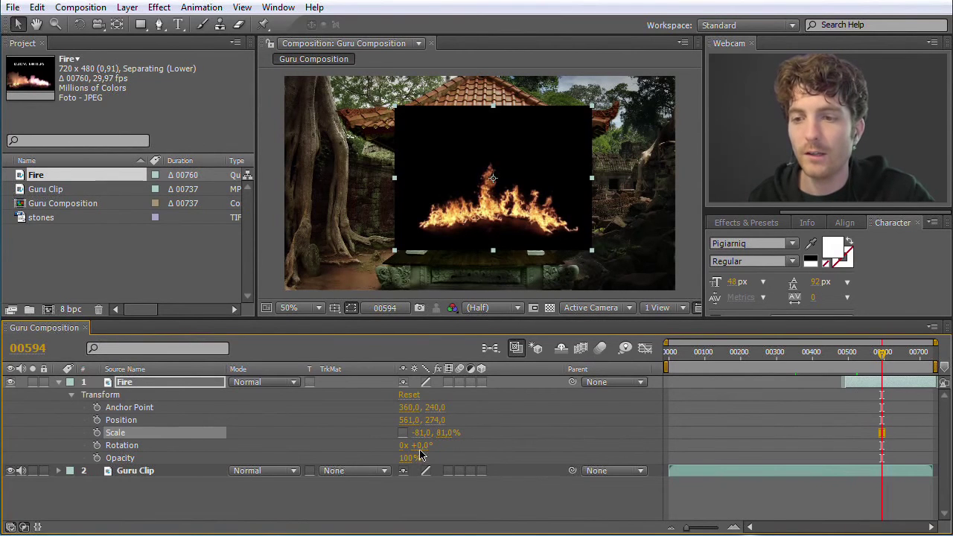
click(341, 444)
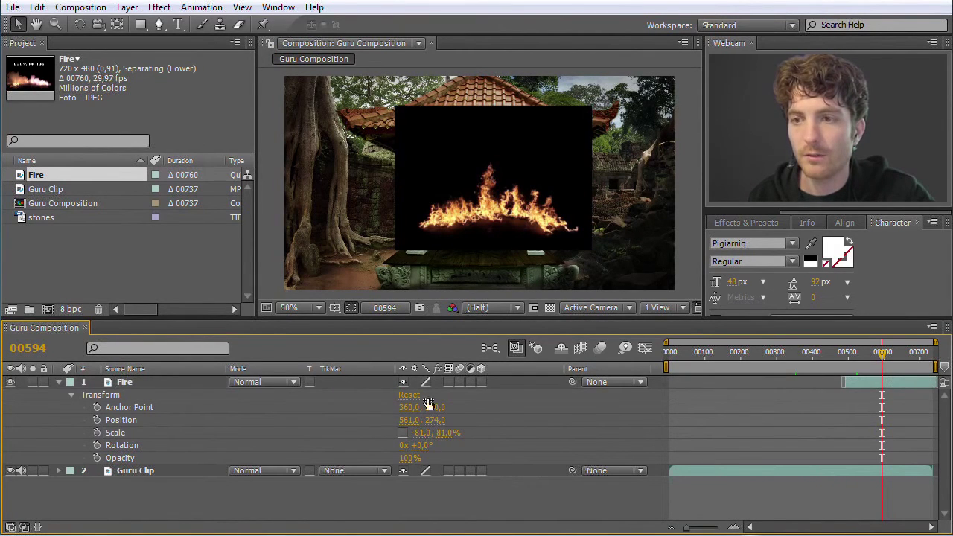
Try tilting the Fire layer counterclockwise around its centre and set its Rotation back to 0°
mouse_move(419, 447)
mouse_down()
mouse_move(400, 448)
mouse_move(586, 452)
mouse_move(420, 457)
mouse_up()
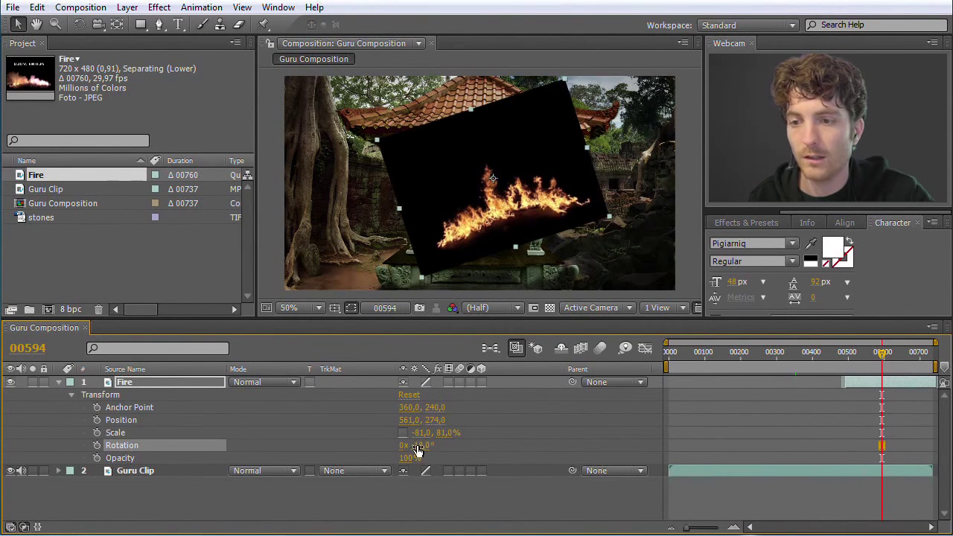
click(421, 445)
text(0)
key(Return)
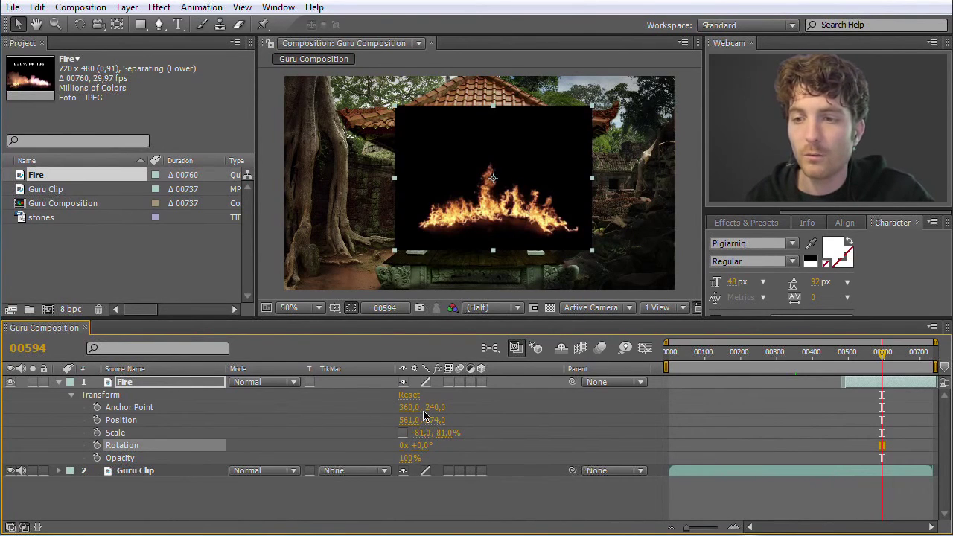
Shift the Fire layer's anchor point to about 157, 240 and its Position to about 598, 274
click(126, 409)
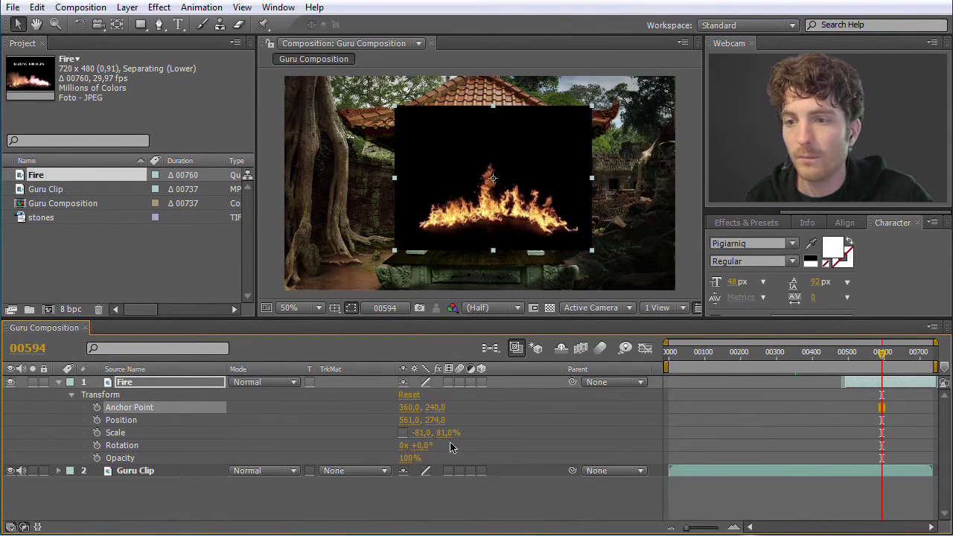
drag(409, 409, 274, 422)
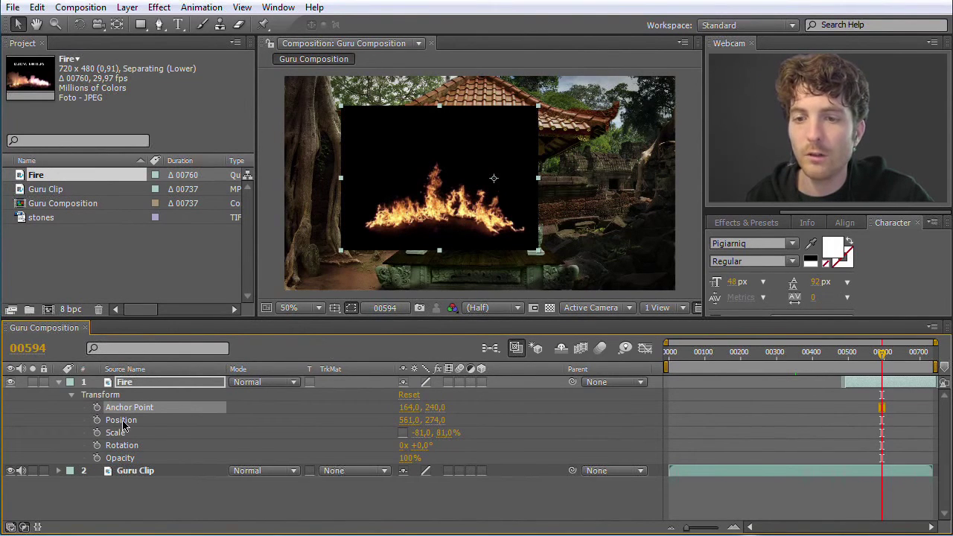
mouse_move(412, 420)
mouse_down()
mouse_move(504, 426)
mouse_move(422, 426)
mouse_move(479, 428)
mouse_move(434, 425)
mouse_move(443, 424)
mouse_move(425, 409)
mouse_move(444, 415)
mouse_move(362, 414)
mouse_move(422, 420)
mouse_move(403, 419)
mouse_up()
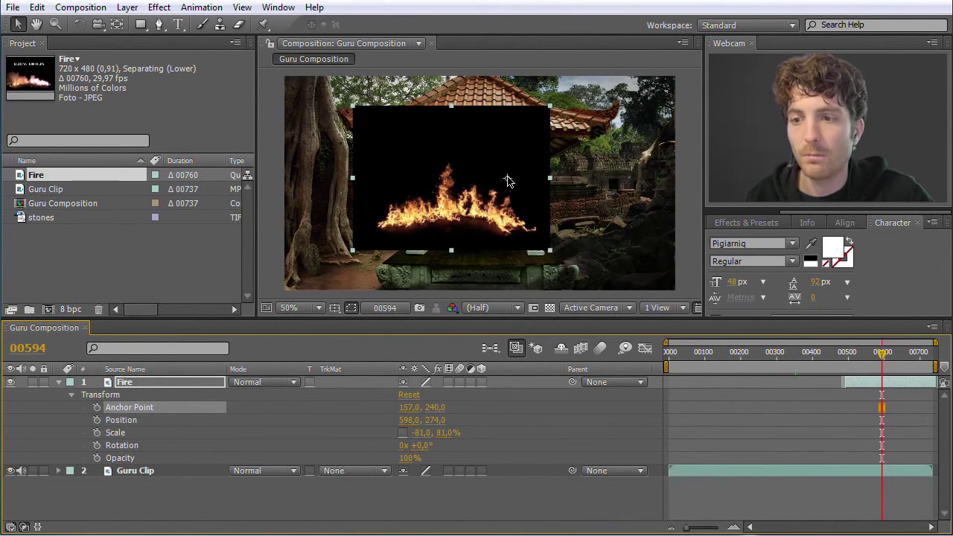
Try rotating the Fire layer 11° around its moved anchor point, reset Rotation to 0°, and try out its Opacity
mouse_move(420, 450)
mouse_down()
mouse_move(449, 451)
mouse_move(404, 453)
mouse_move(429, 454)
mouse_up()
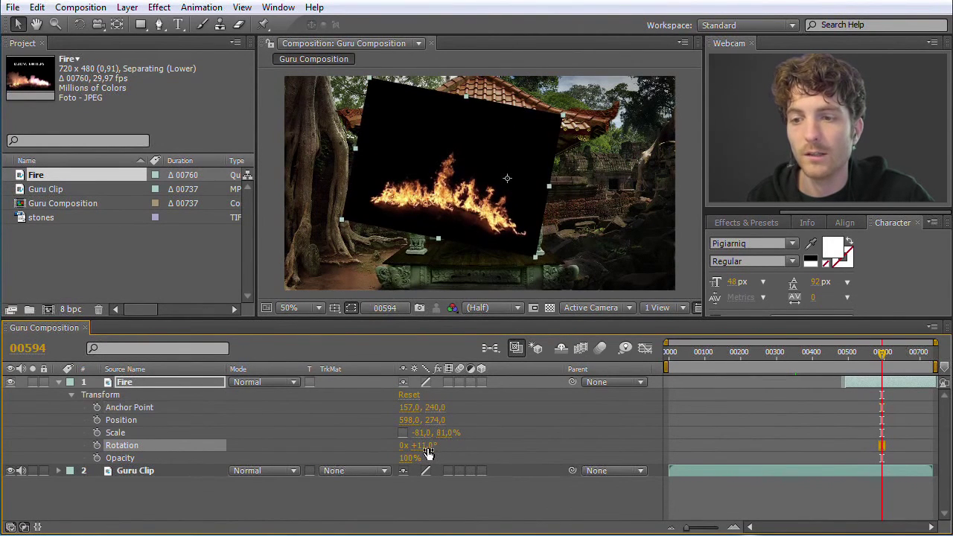
click(428, 454)
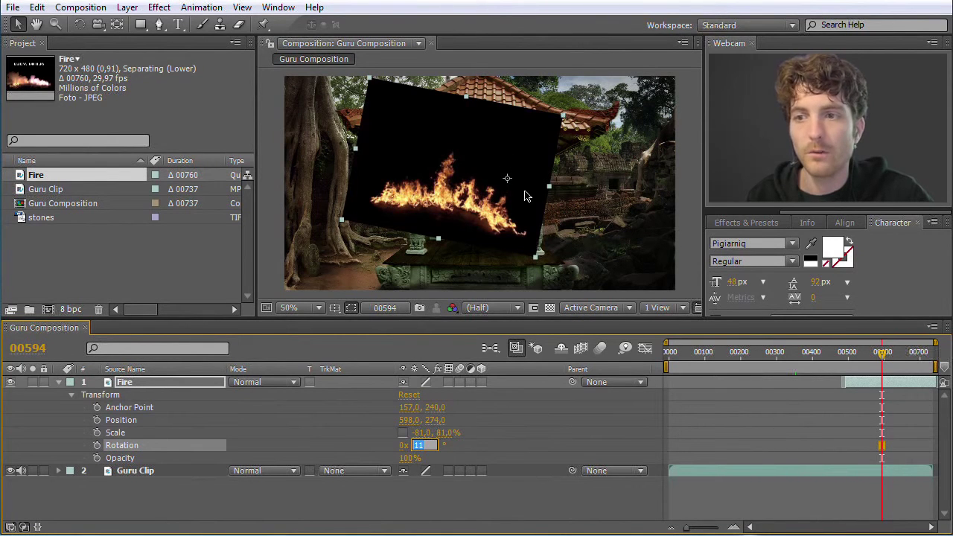
text(0)
key(Return)
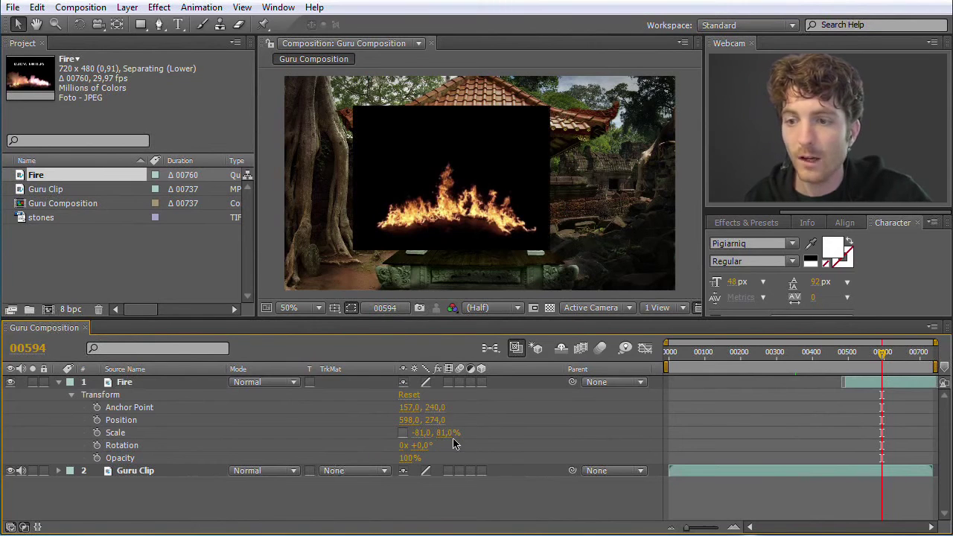
mouse_move(415, 461)
mouse_down()
mouse_move(382, 466)
mouse_move(431, 458)
mouse_up()
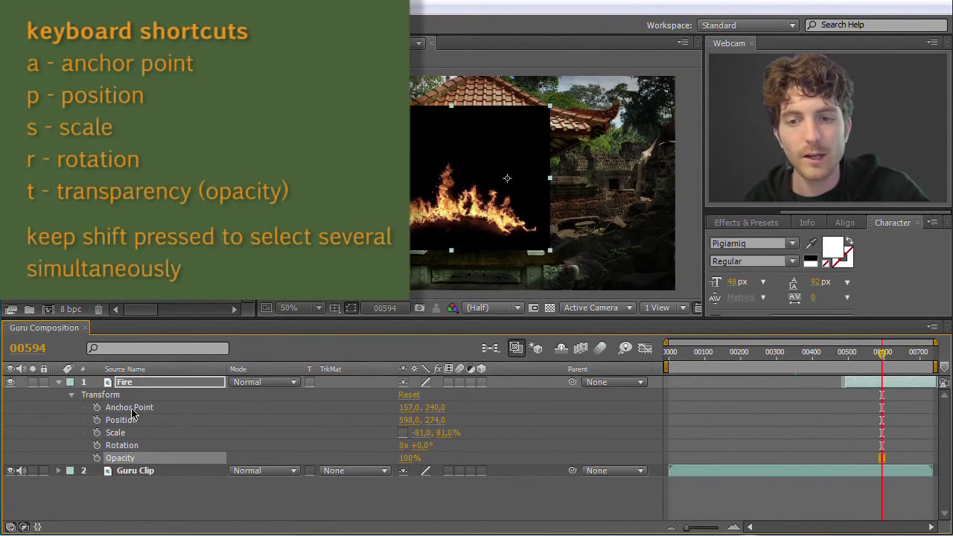
Show the Fire layer's Anchor Point, Position, Scale, Rotation and Opacity one at a time, and collapse the layer
key(a)
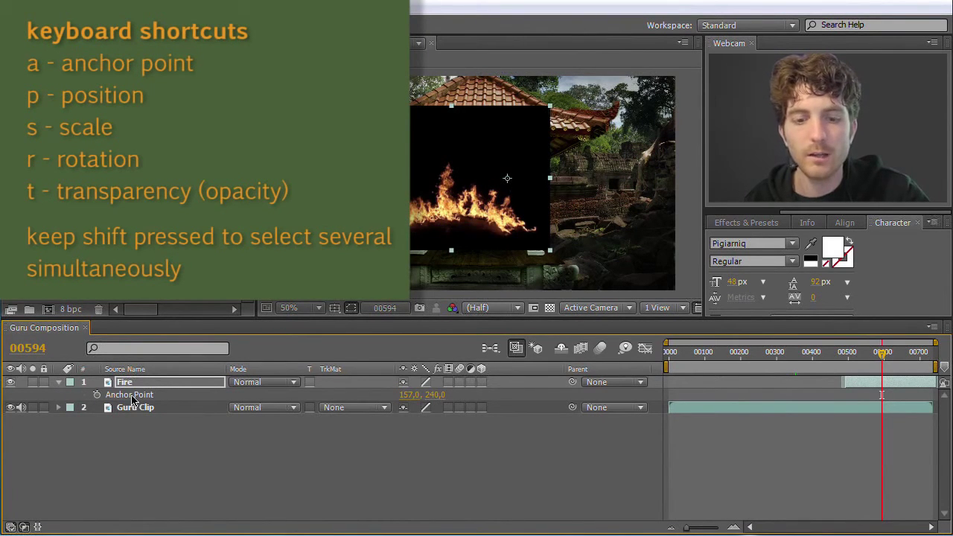
key(p)
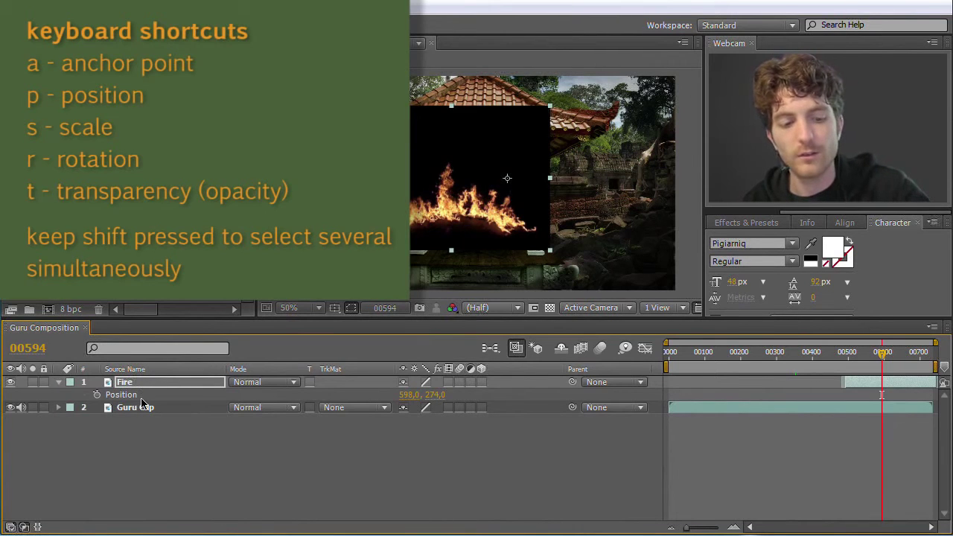
key(s)
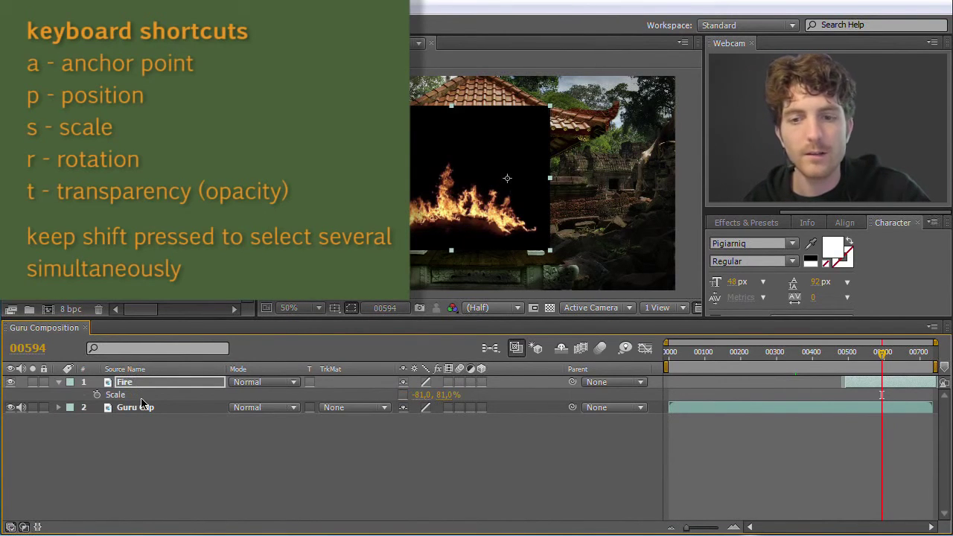
key(r)
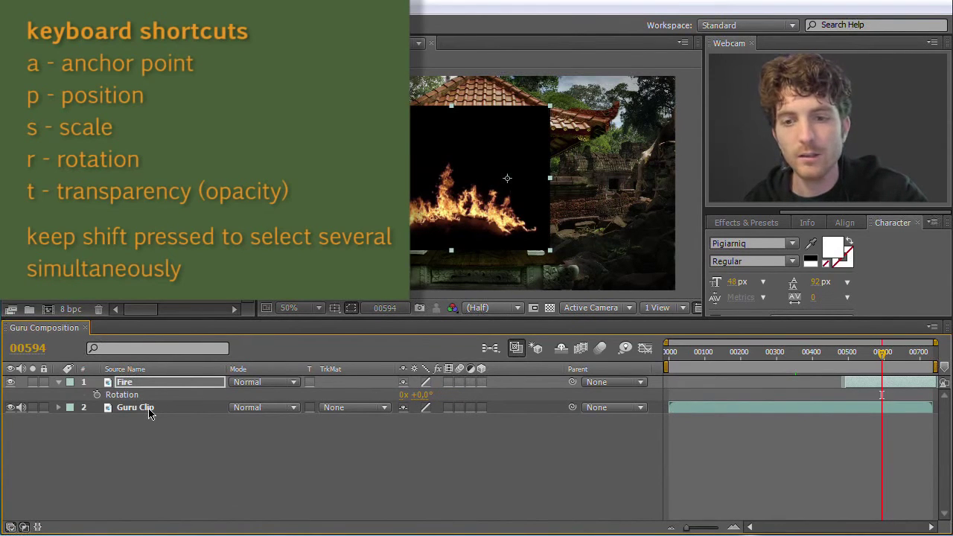
key(t)
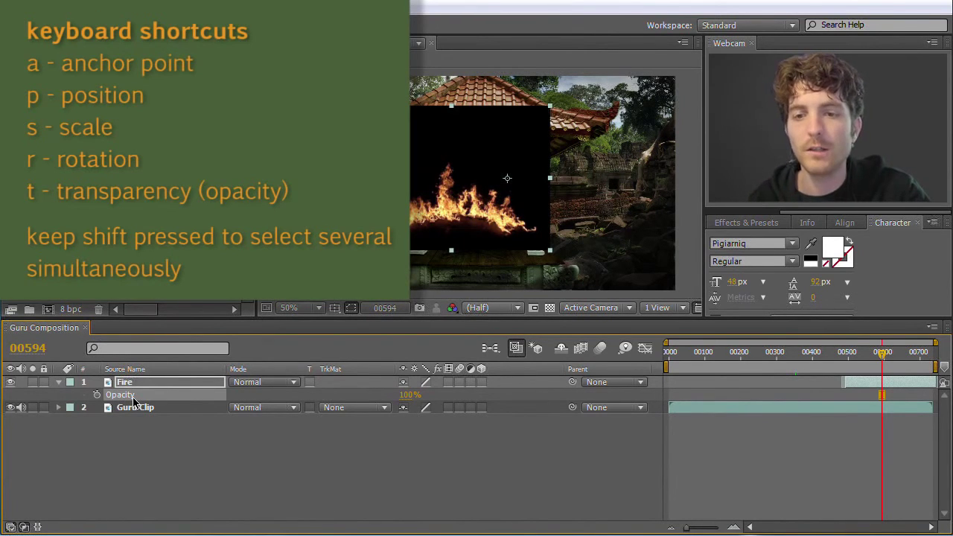
key(t)
key(t)
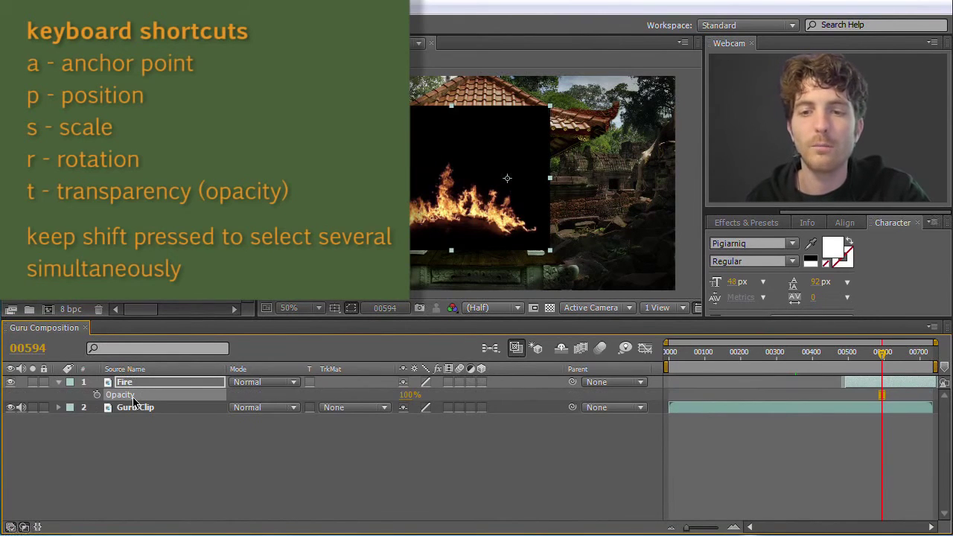
key(t)
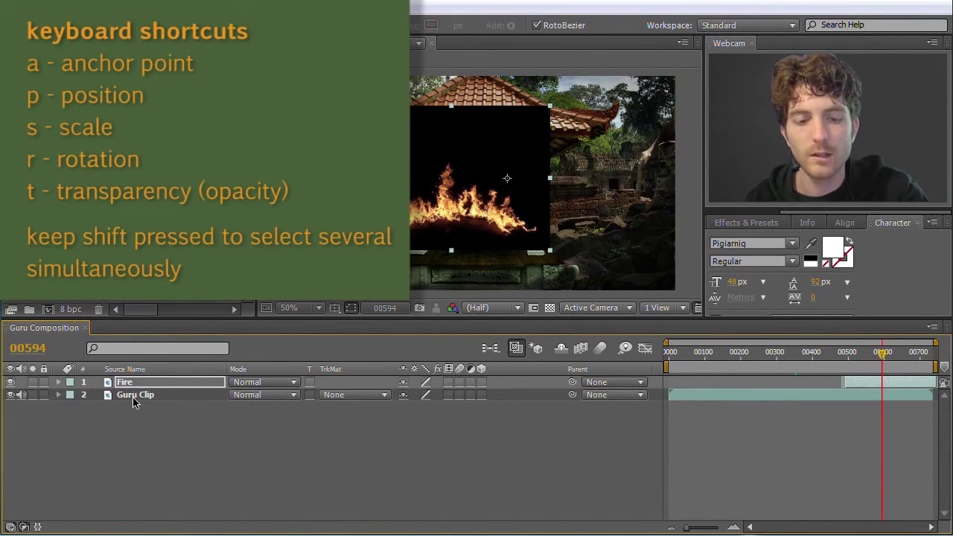
Show the Fire layer's Opacity and add Position and Anchor Point to the displayed properties
key(t)
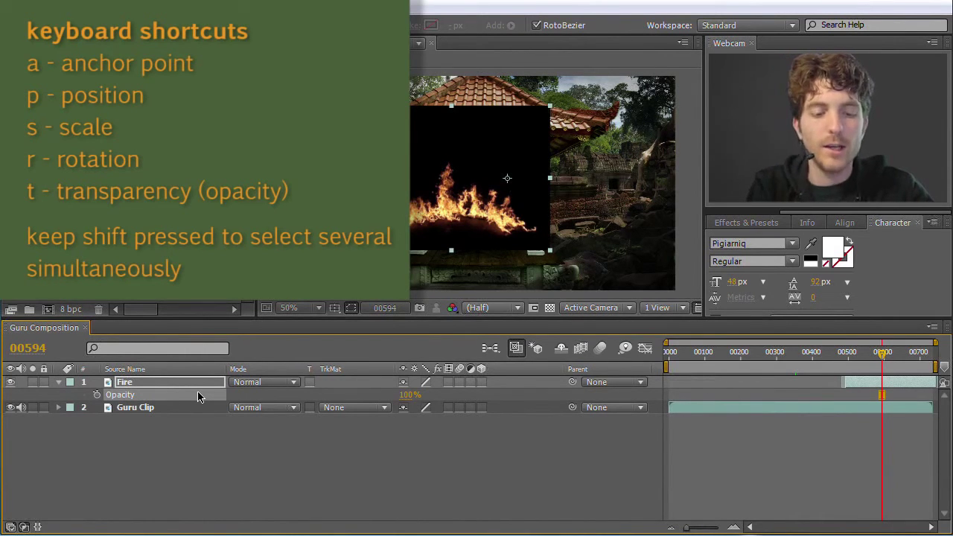
key(shift+p)
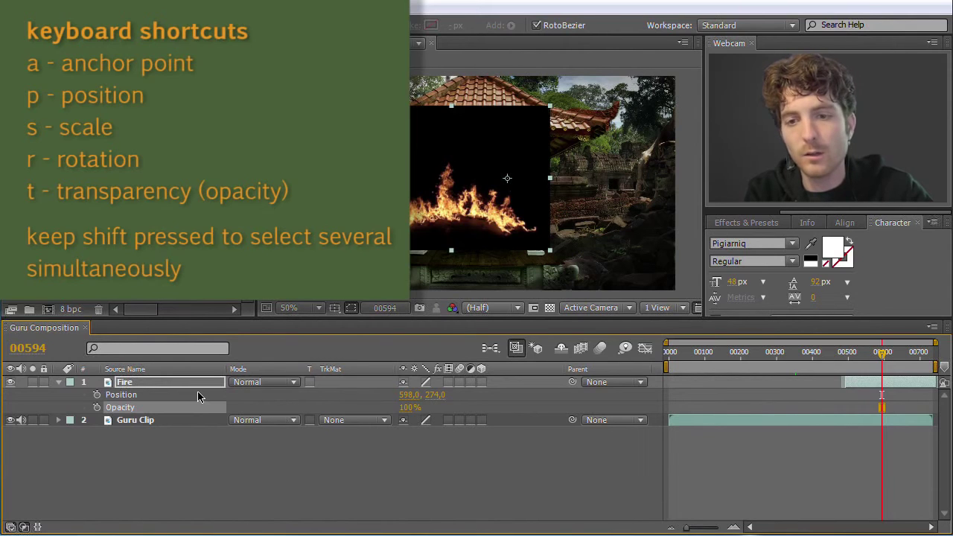
key(shift+a)
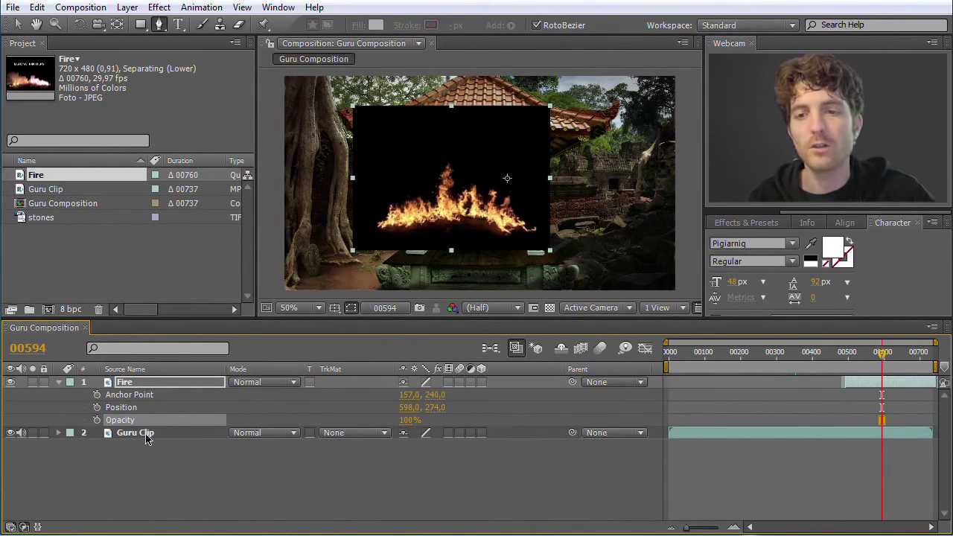
Expand the Guru Clip layer's Transform properties to view them and collapse the layer again
click(60, 432)
click(71, 446)
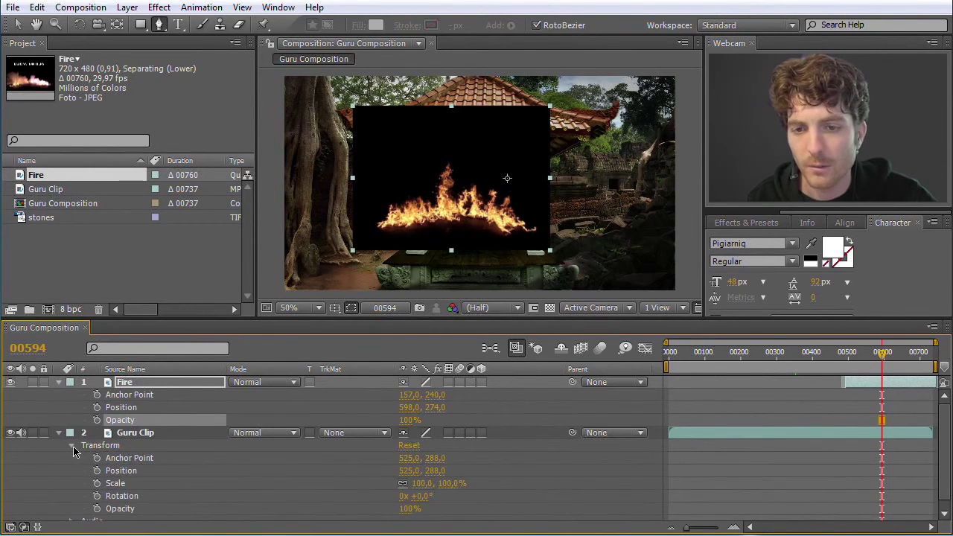
click(71, 446)
click(59, 434)
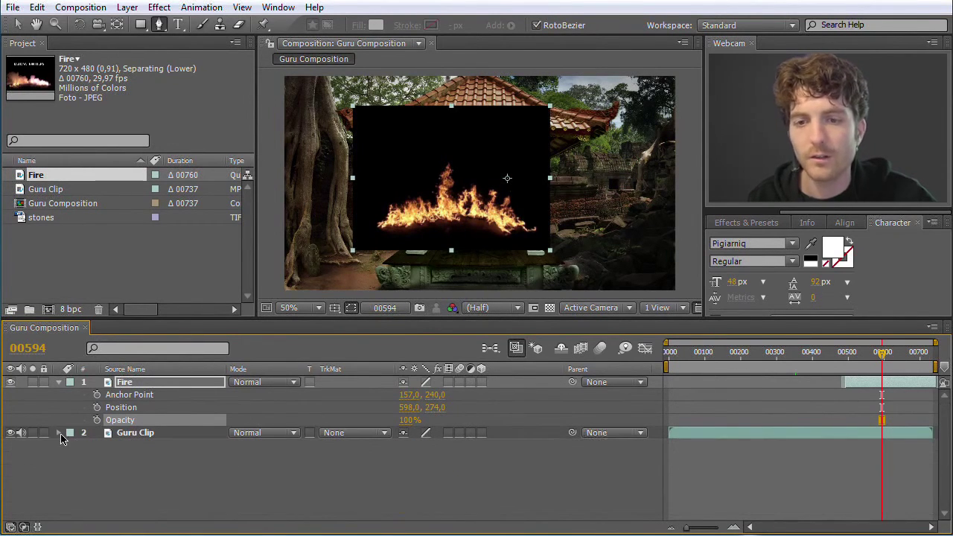
Reveal only the Position property for the Fire and Guru Clip layers together, and leave just Fire selected
click(141, 434)
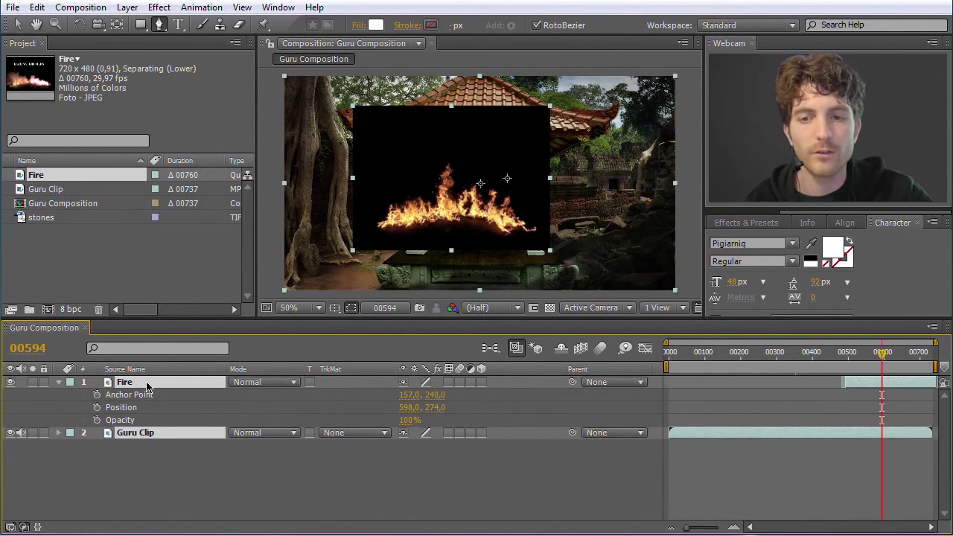
key(u)
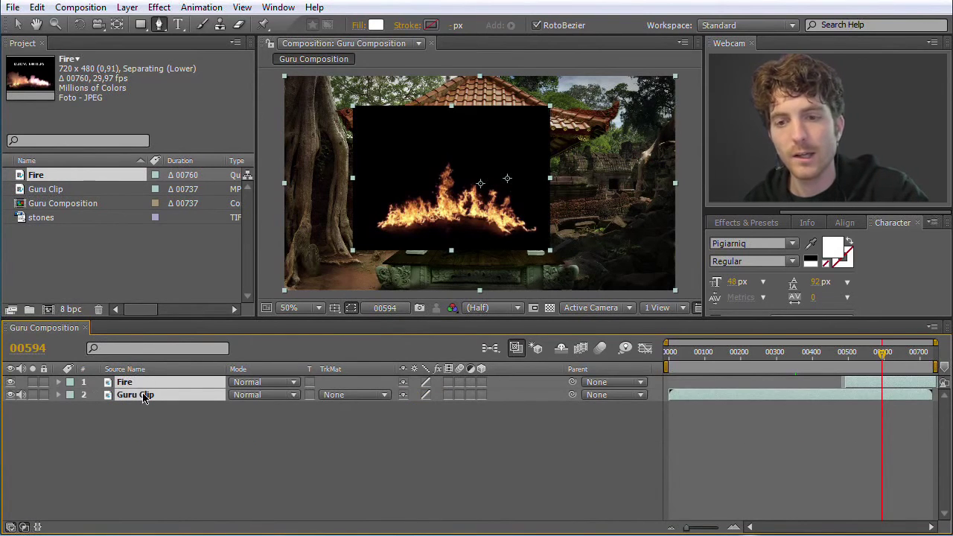
key(p)
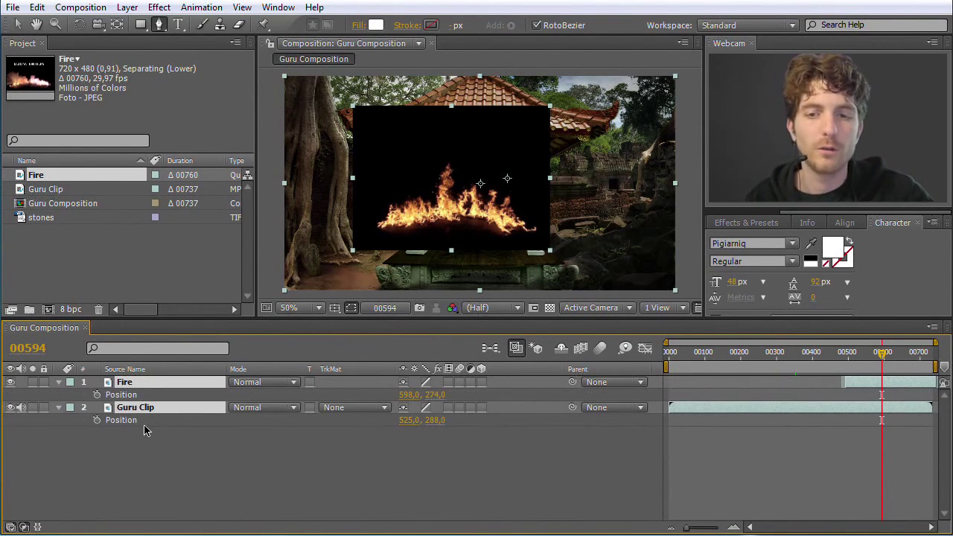
click(160, 447)
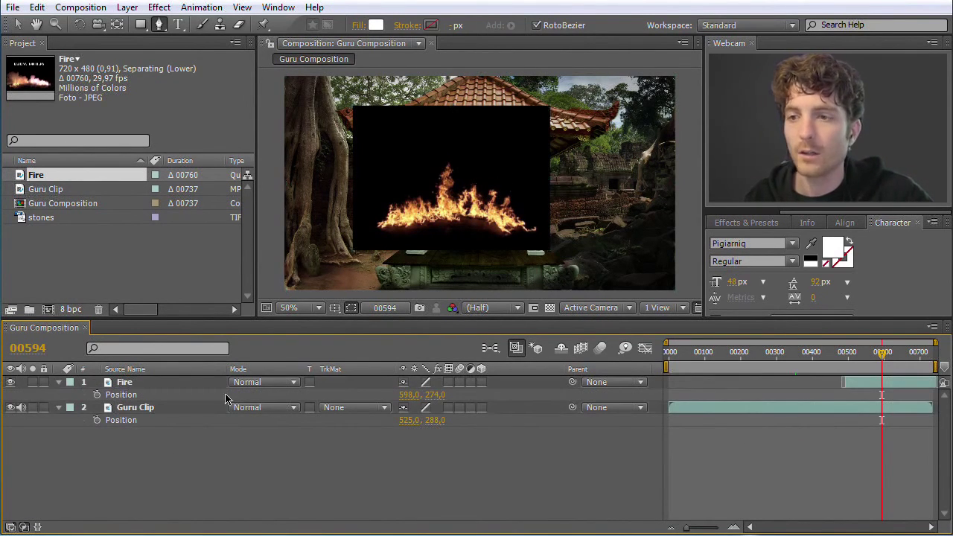
click(125, 384)
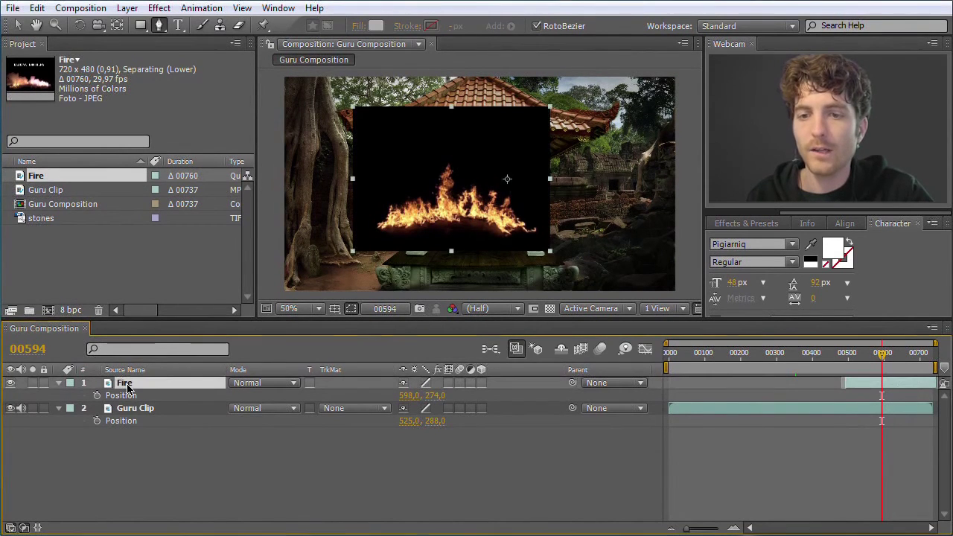
Add the stones image as the lowest layer beneath Guru Clip, switch to the Selection tool and select the stones layer
click(107, 277)
click(26, 222)
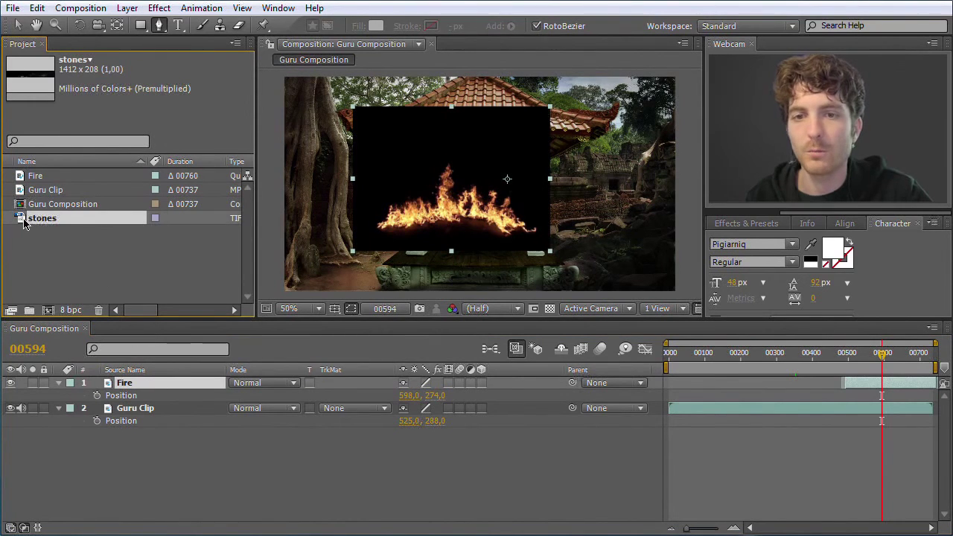
drag(57, 298, 123, 438)
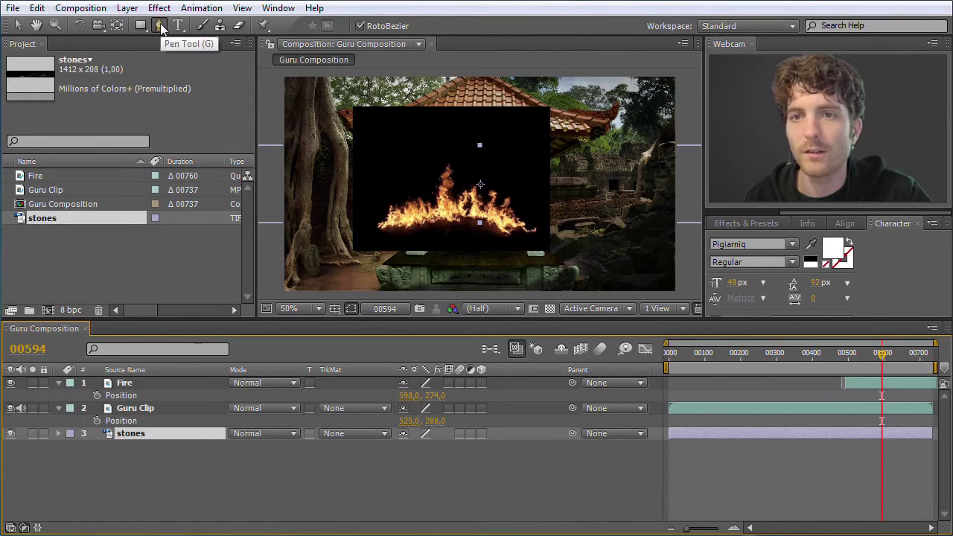
click(18, 25)
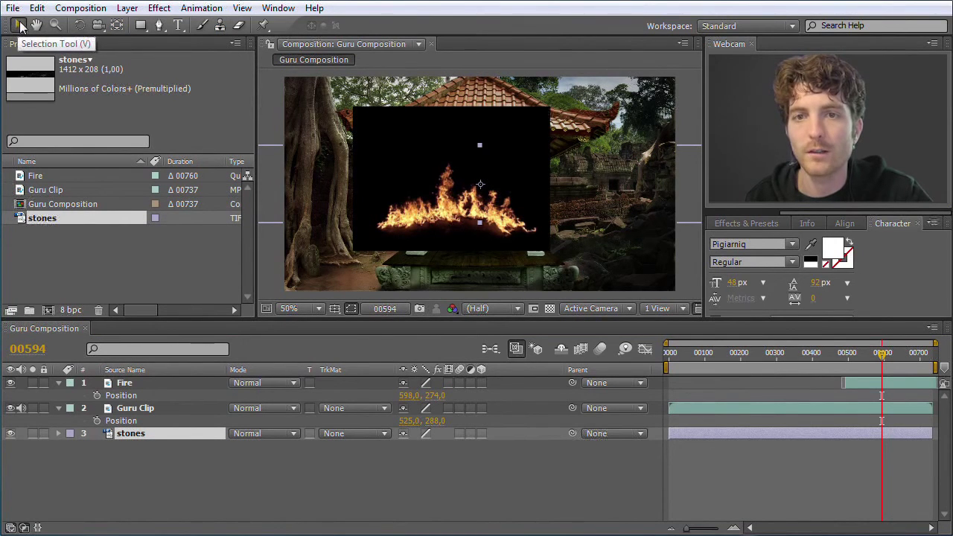
click(187, 486)
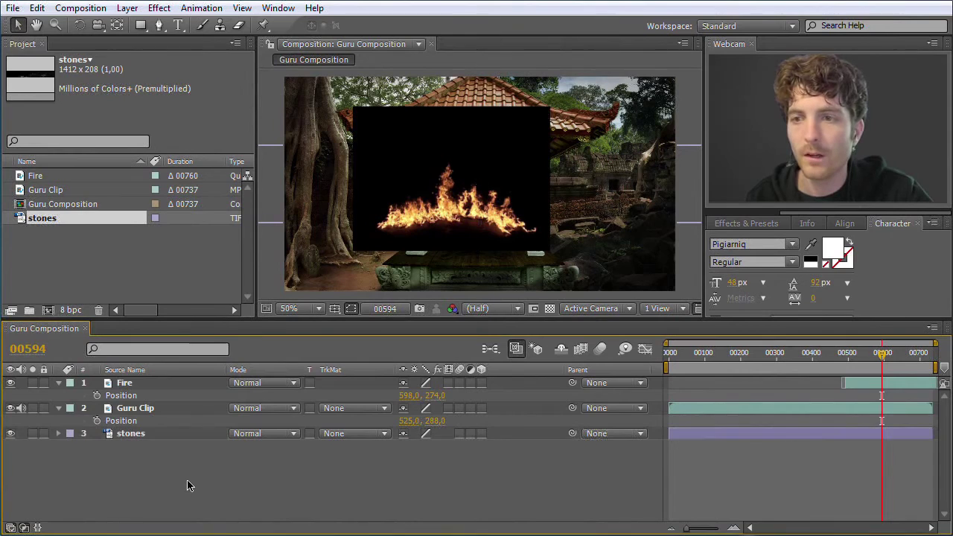
click(140, 435)
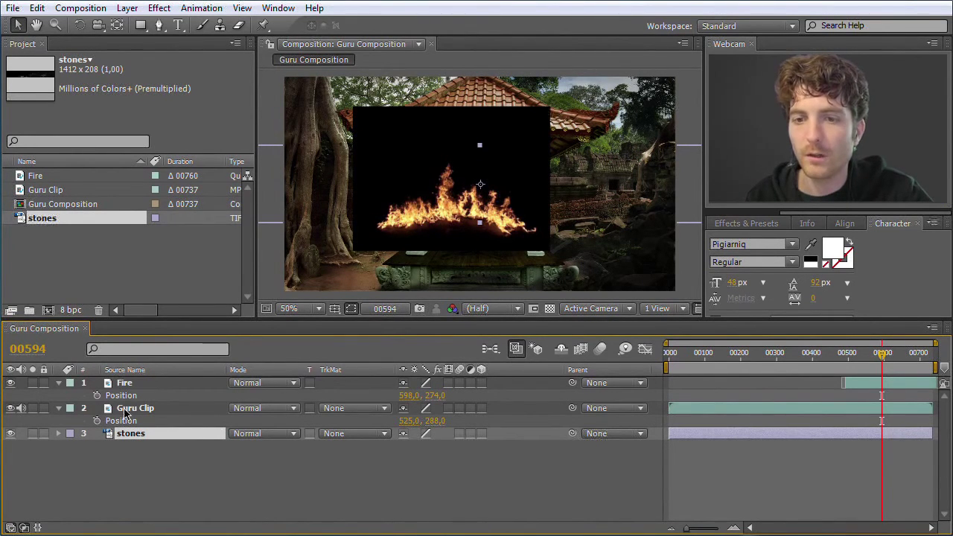
Move the stones layer above Guru Clip, try it above Fire, and return it to between Fire and Guru Clip
drag(132, 442, 141, 409)
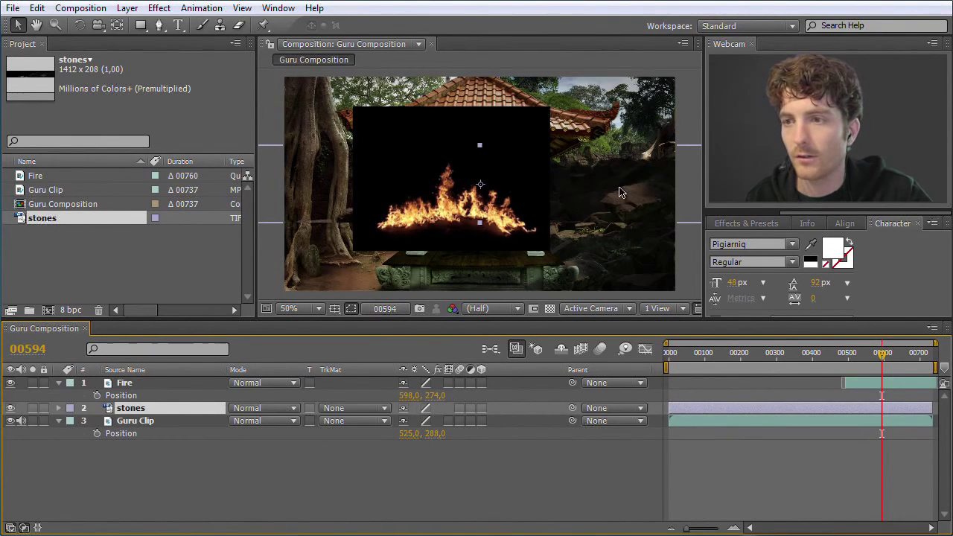
drag(628, 186, 617, 204)
drag(607, 171, 584, 188)
drag(134, 412, 139, 378)
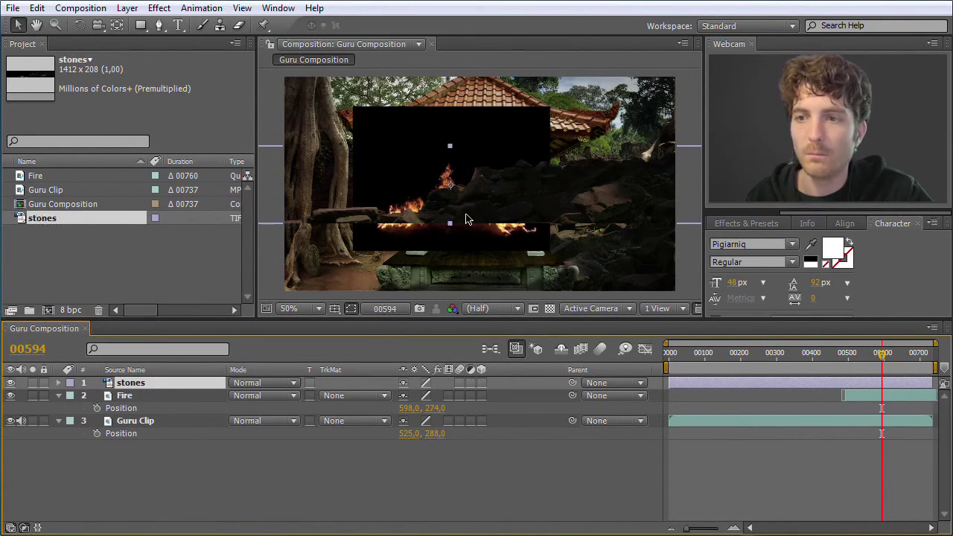
drag(134, 384, 134, 407)
Place the stones image in the lower-right part of the frame and move the Fire layer down to position 702, 424
drag(585, 179, 712, 247)
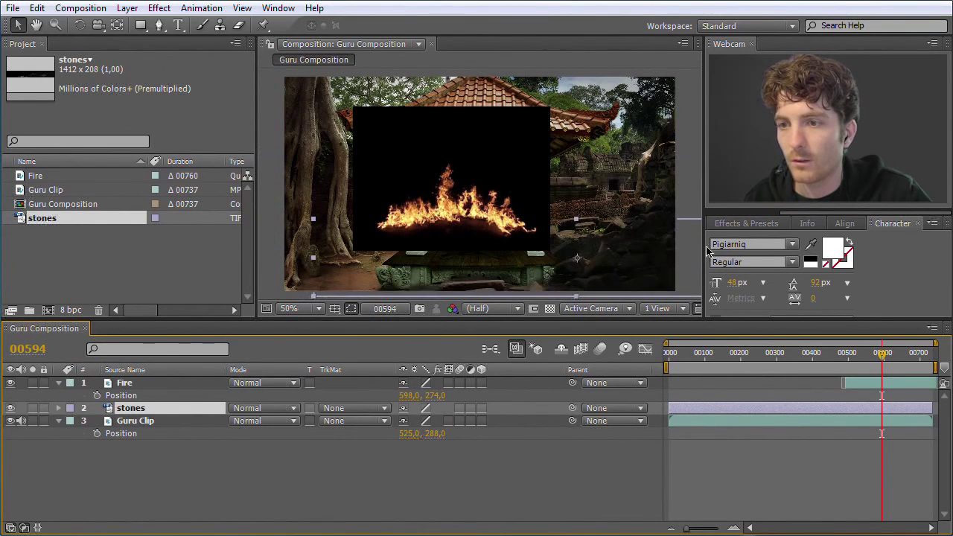
drag(488, 292, 497, 290)
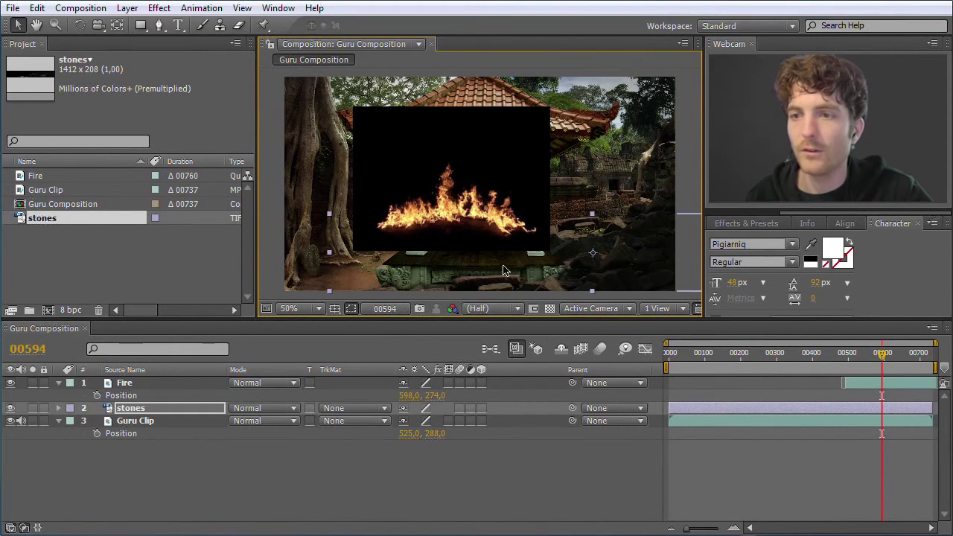
click(478, 176)
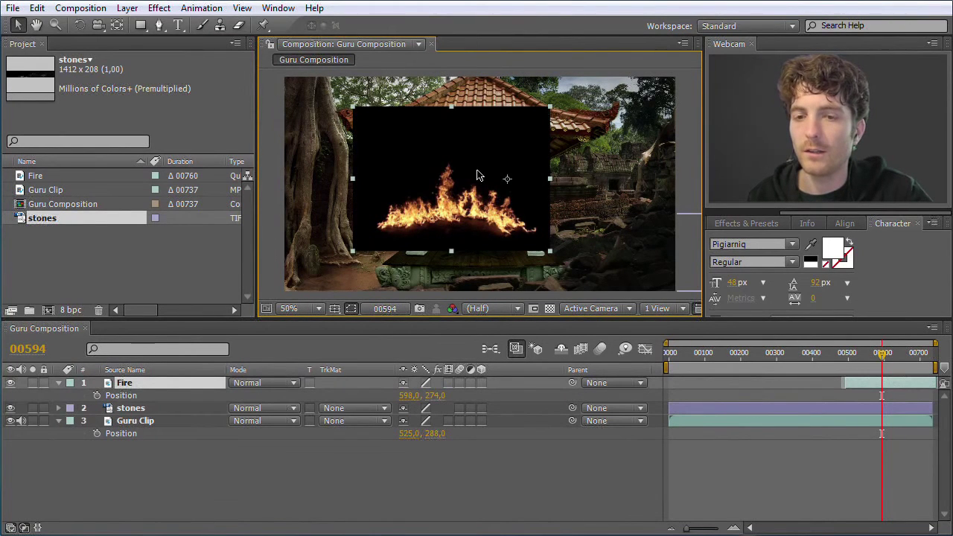
drag(462, 167, 502, 222)
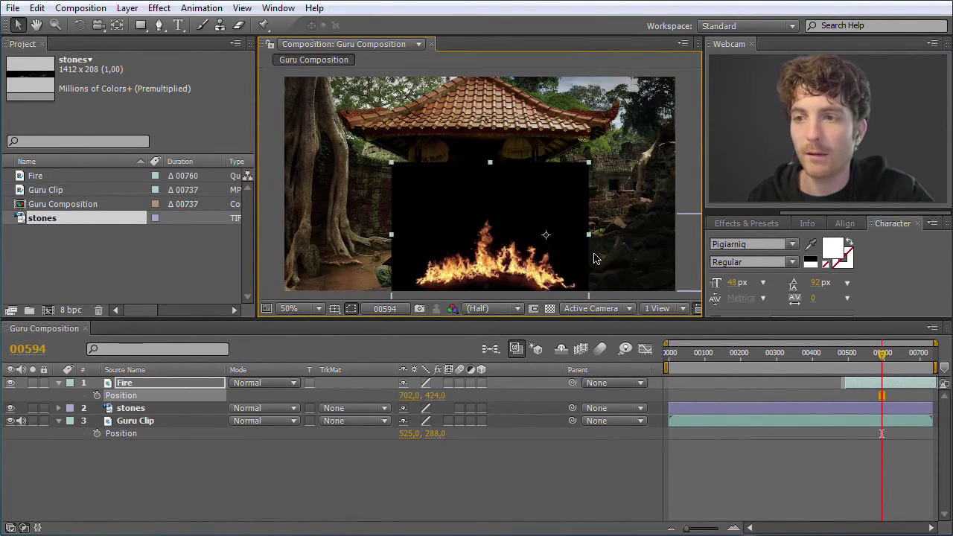
Select the Fire layer again and change its blending mode to Screen
key(ctrl+Down)
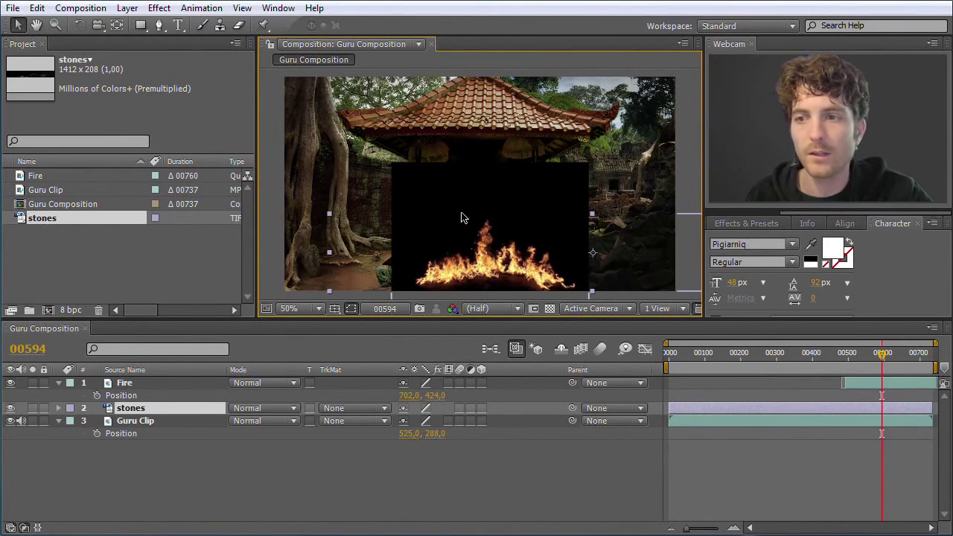
click(137, 382)
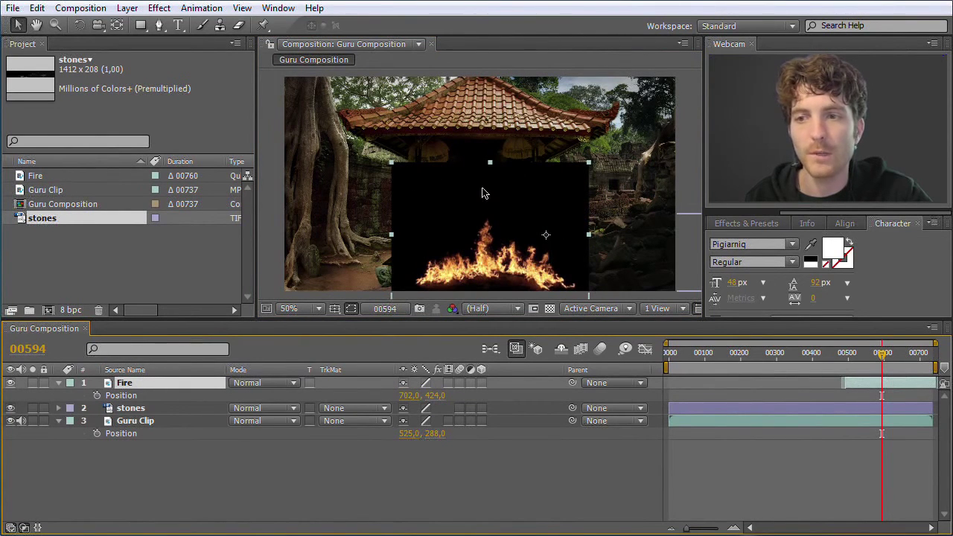
click(295, 384)
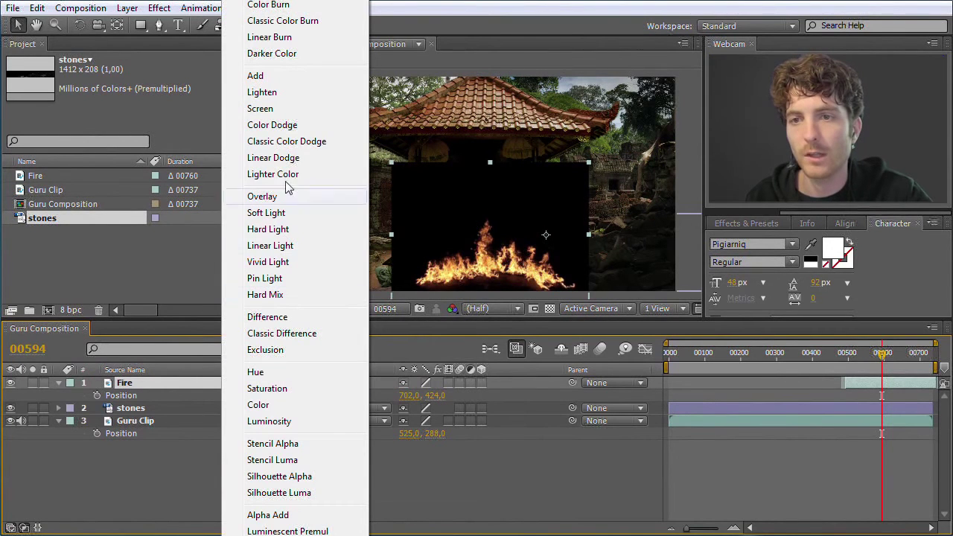
click(277, 108)
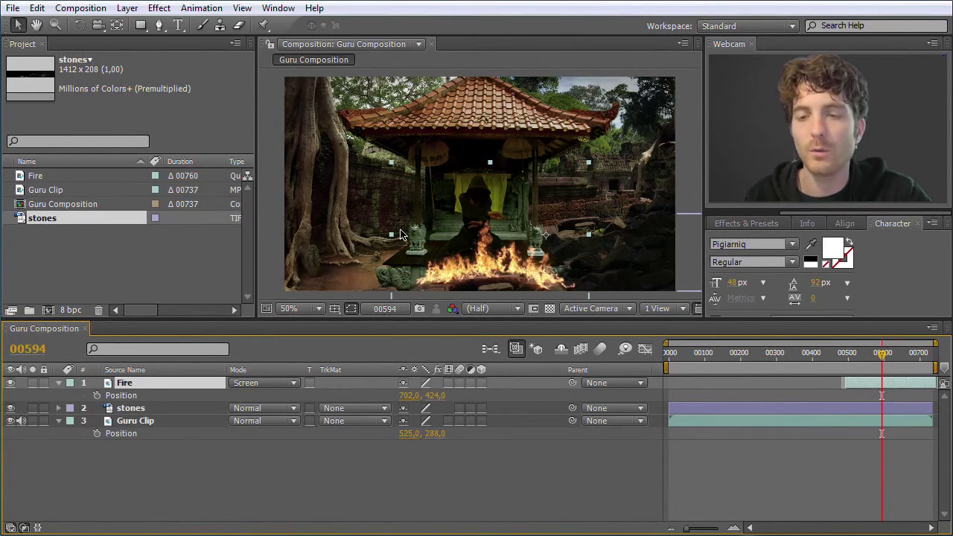
Compare the Fire layer's look with the Lighten and Add blending modes
click(292, 388)
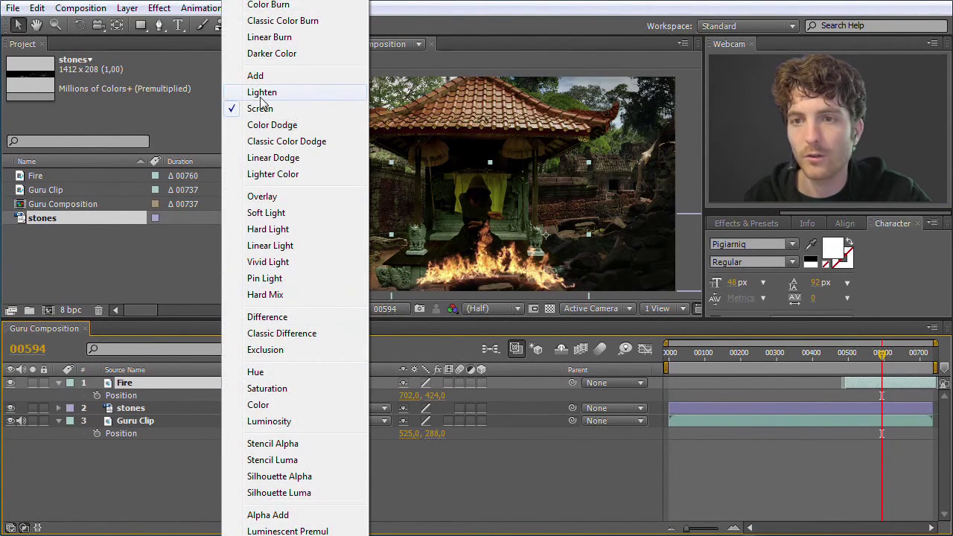
click(261, 94)
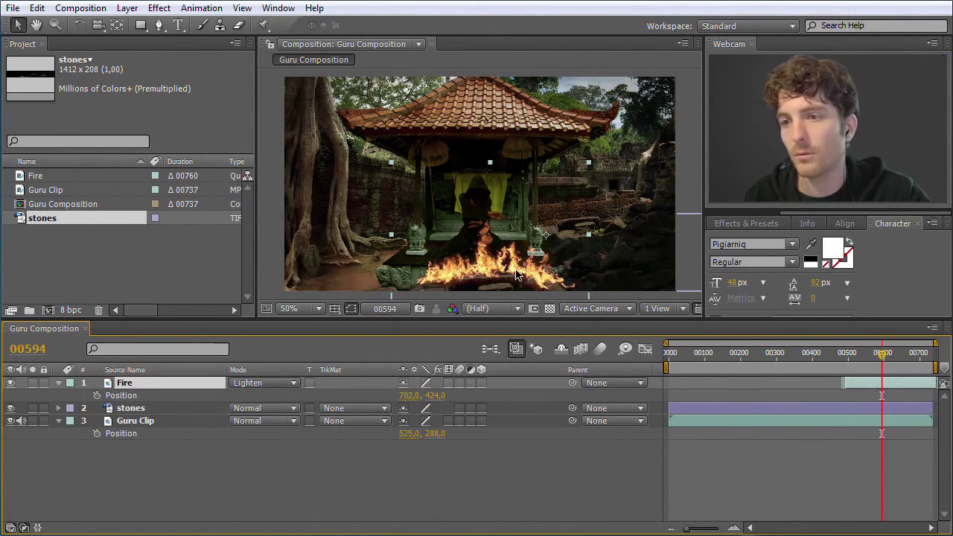
click(298, 385)
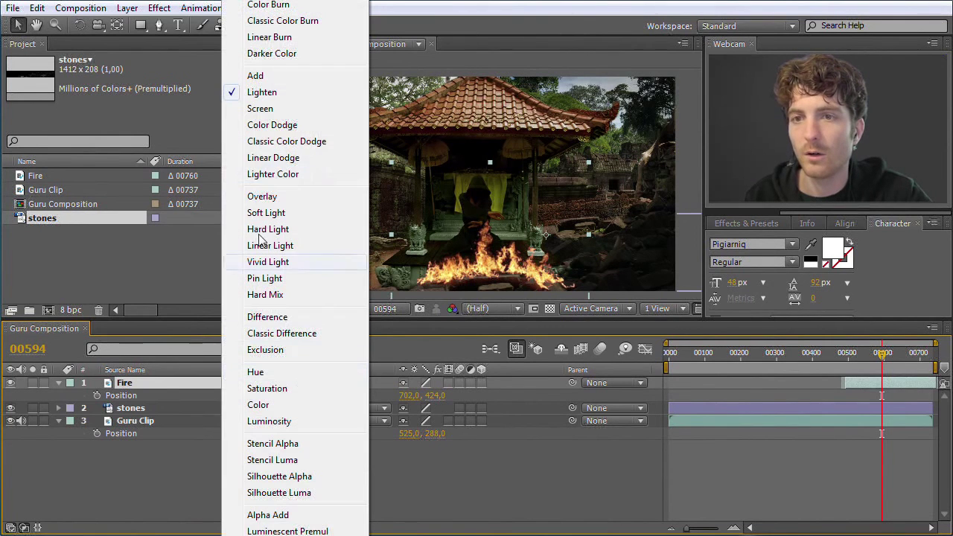
click(251, 76)
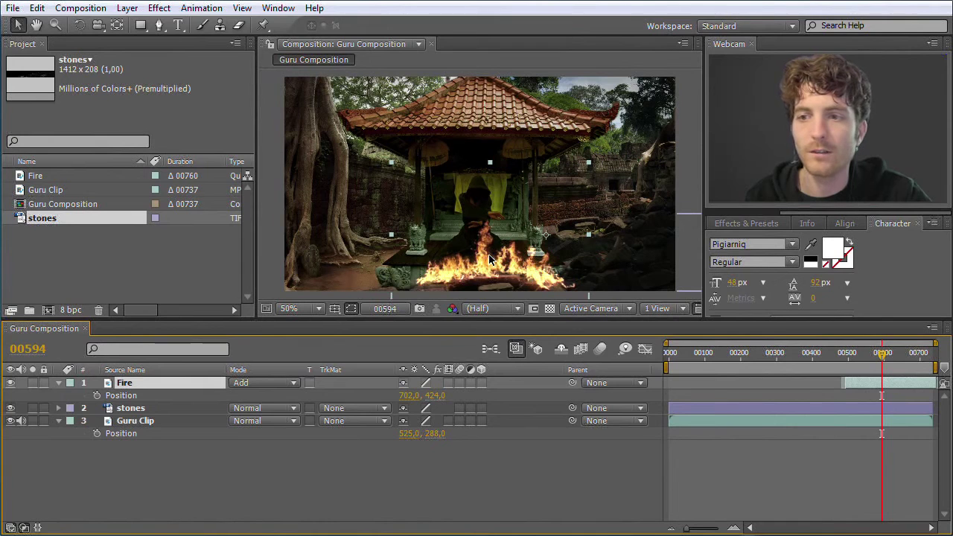
Try the Lighter Color, Vivid Light, Hard Light and Difference blending modes on the Fire layer
click(295, 384)
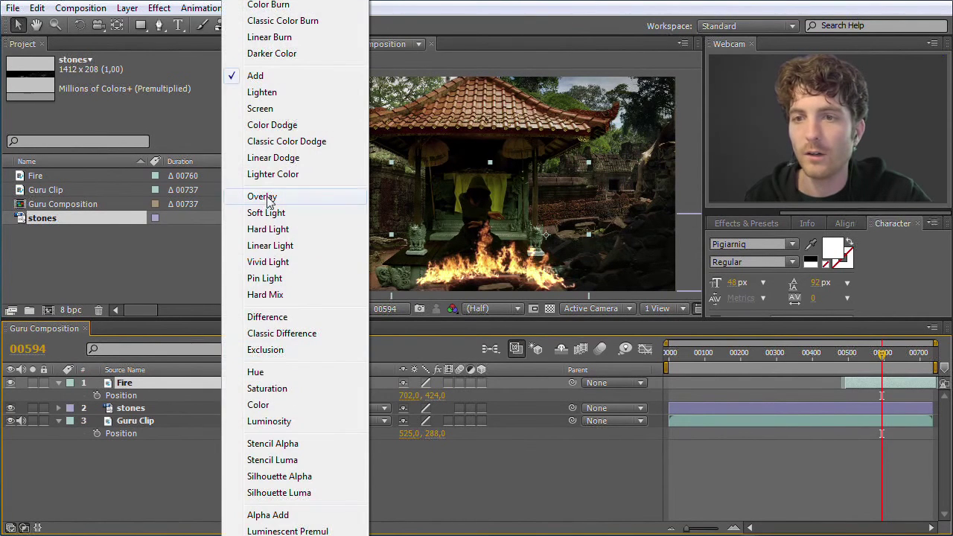
click(275, 178)
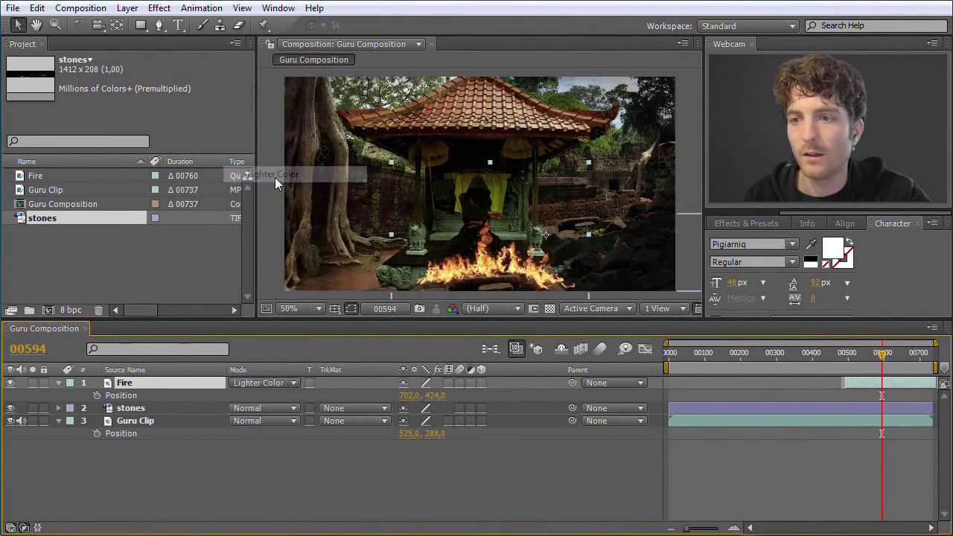
click(294, 384)
click(269, 262)
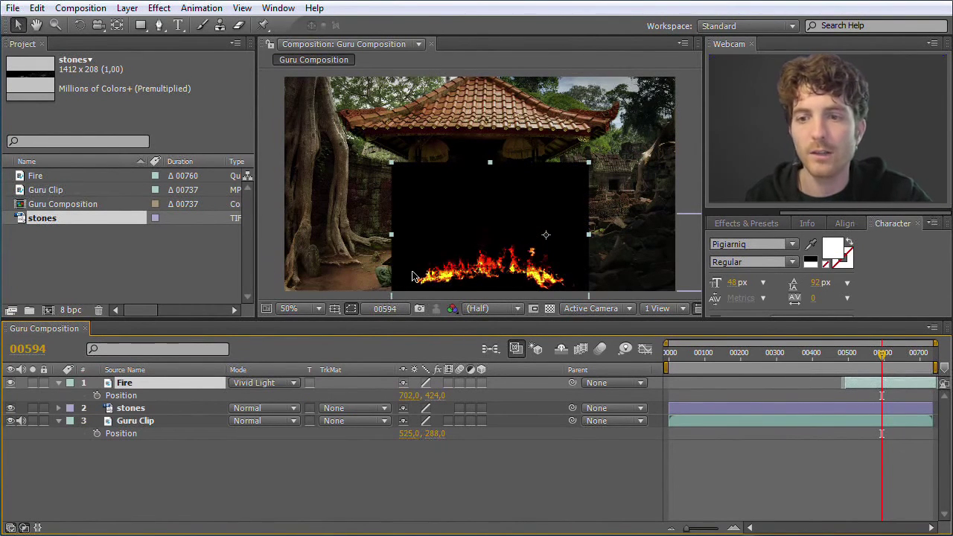
click(290, 385)
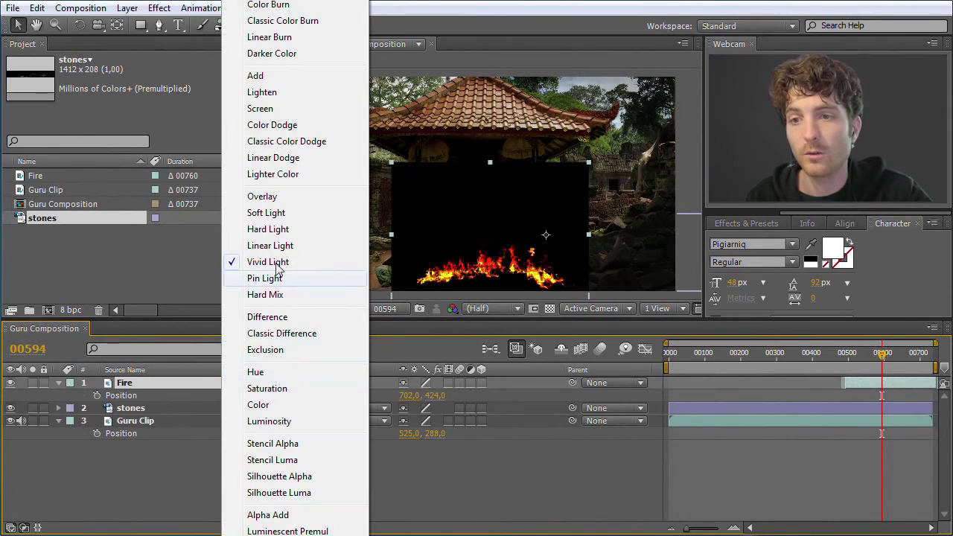
click(277, 229)
click(289, 385)
click(282, 316)
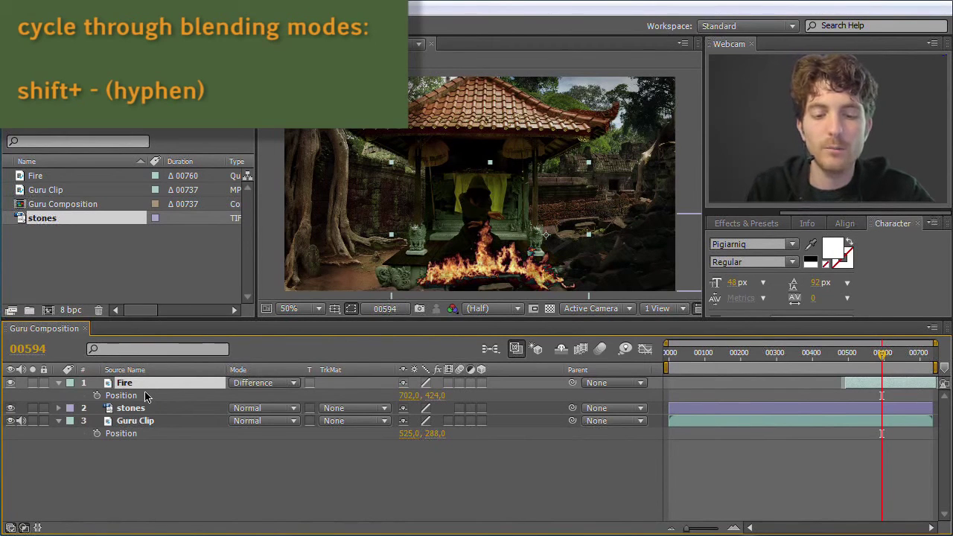
Cycle the Fire layer backwards through the blending modes, from Difference to Add
key(shift+minus)
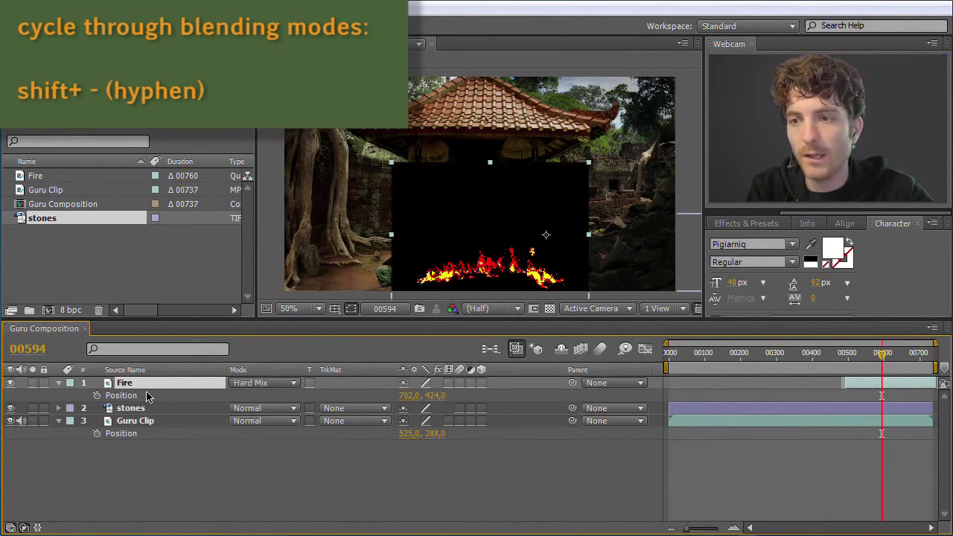
key(shift+minus)
key(shift+minus)
key(shift+minus)
key(shift+minus)
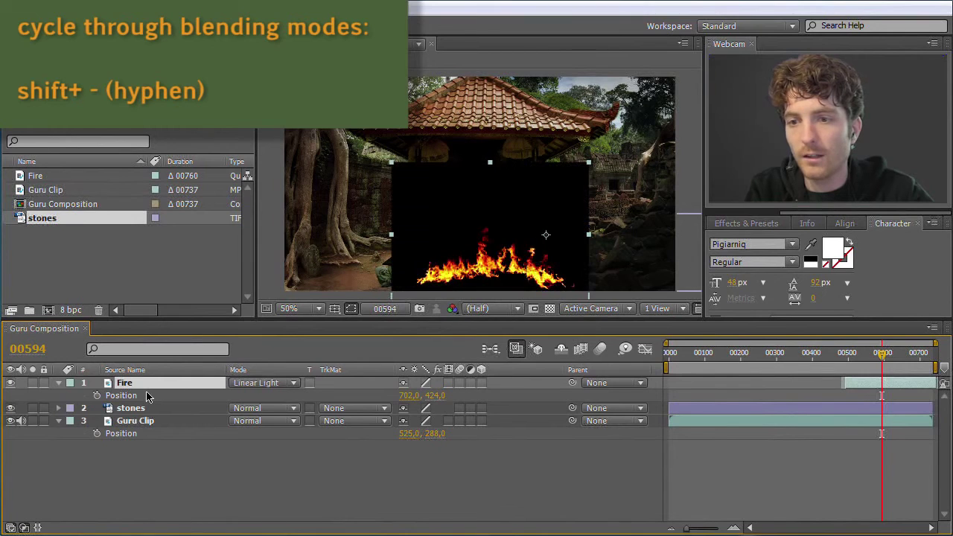
key(shift+minus)
key(shift+minus)
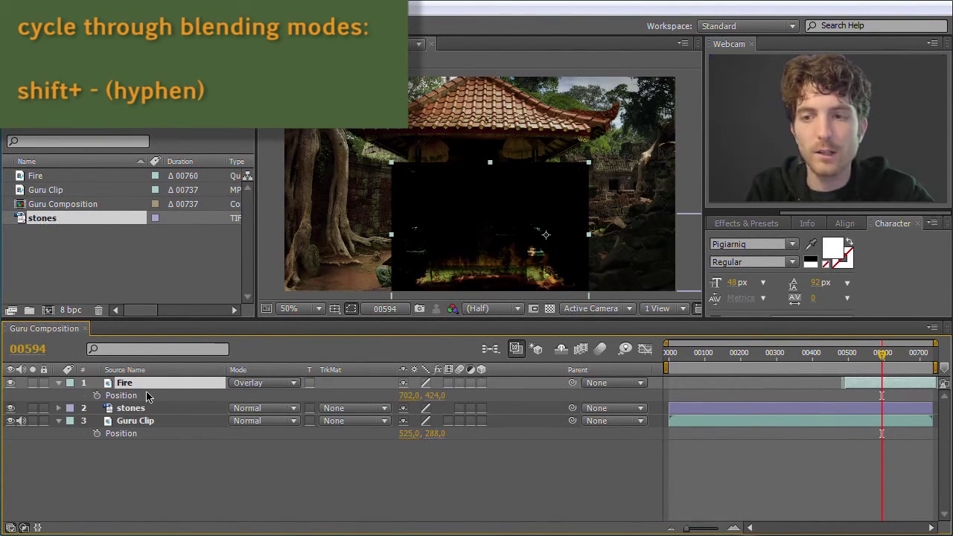
key(shift+minus)
key(shift+minus)
key(shift+minus)
key(shift+minus)
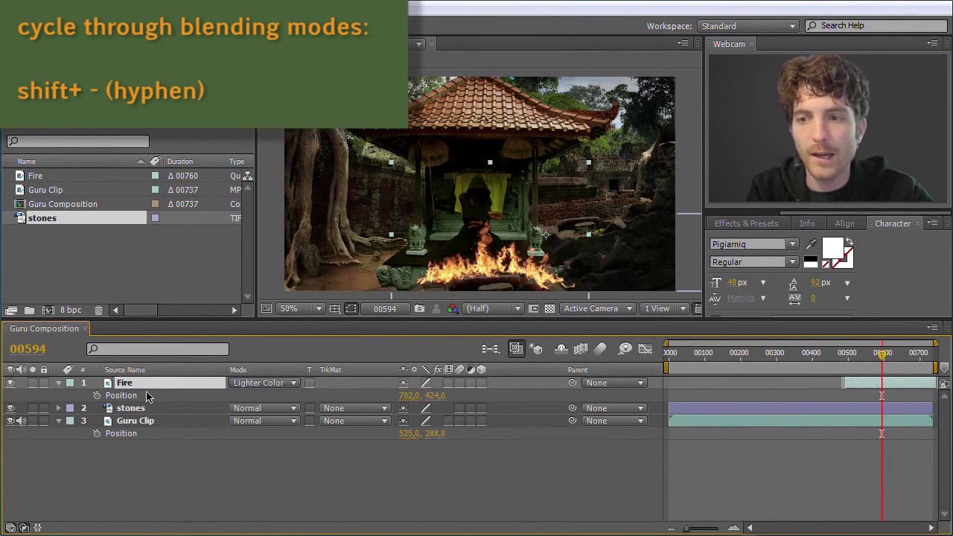
key(shift+minus)
key(shift+minus)
key(shift+minus)
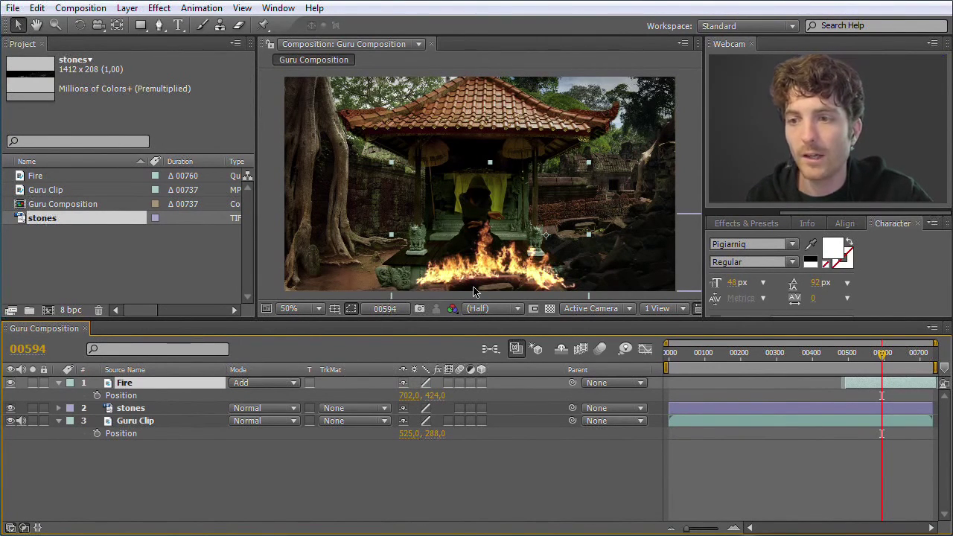
Nudge the Fire layer to position 698, 434 and set its vertical scale to 81%
drag(486, 259, 485, 263)
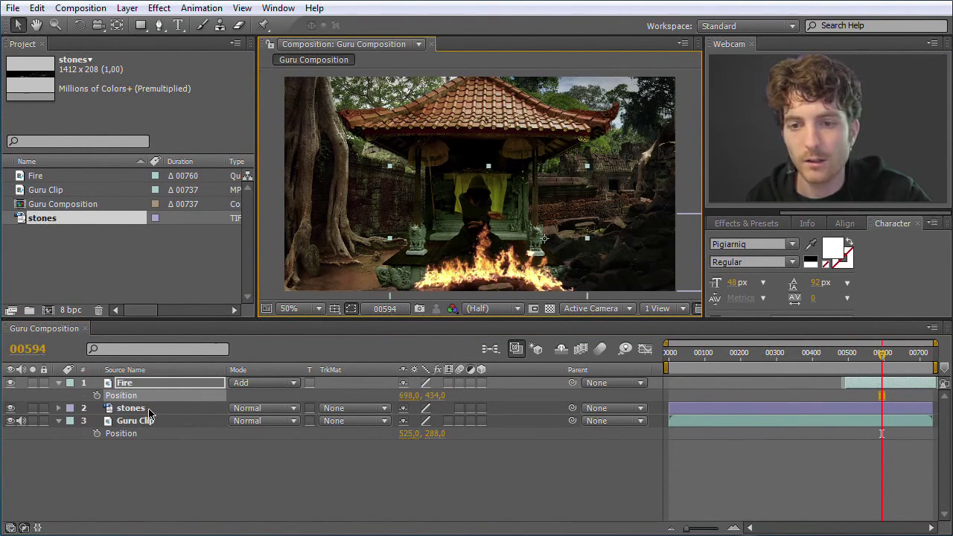
key(s)
drag(444, 401, 441, 401)
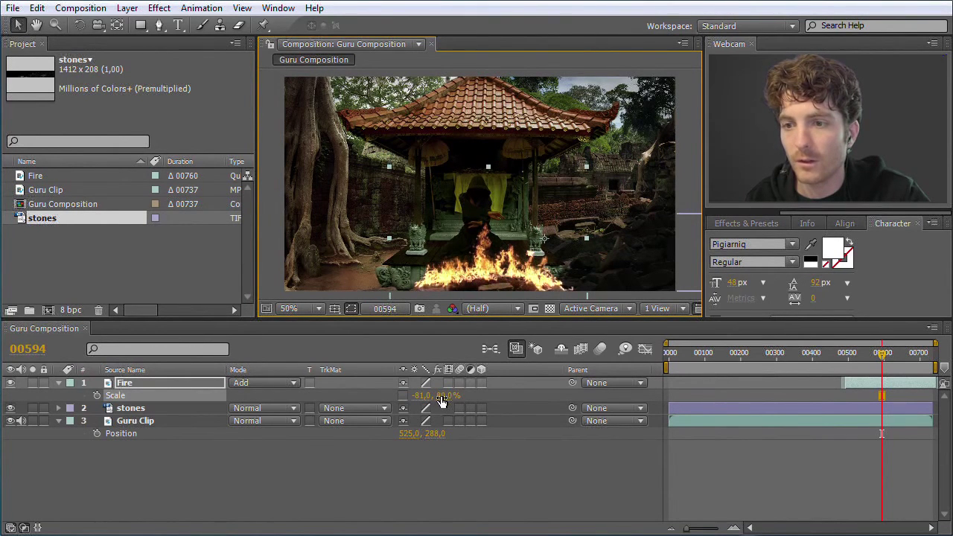
click(448, 396)
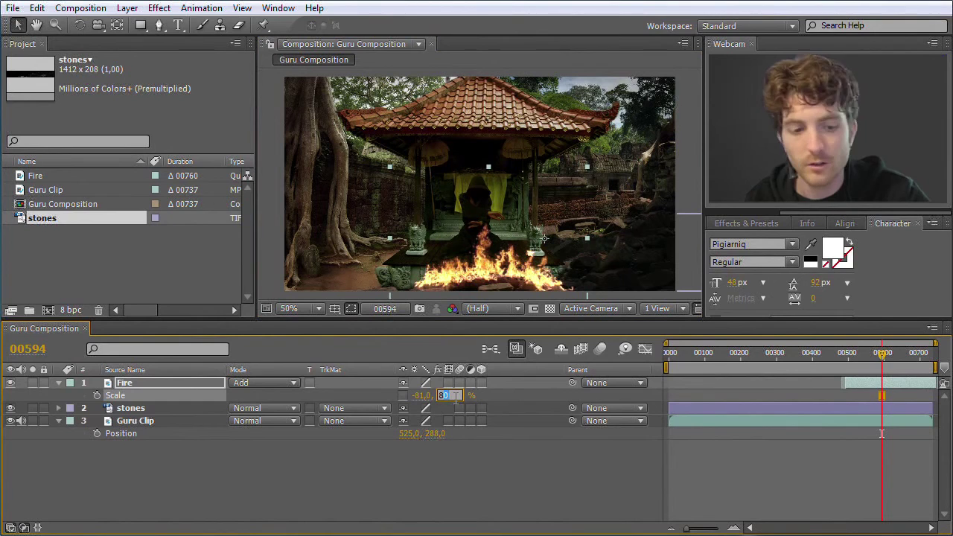
text(81)
click(469, 473)
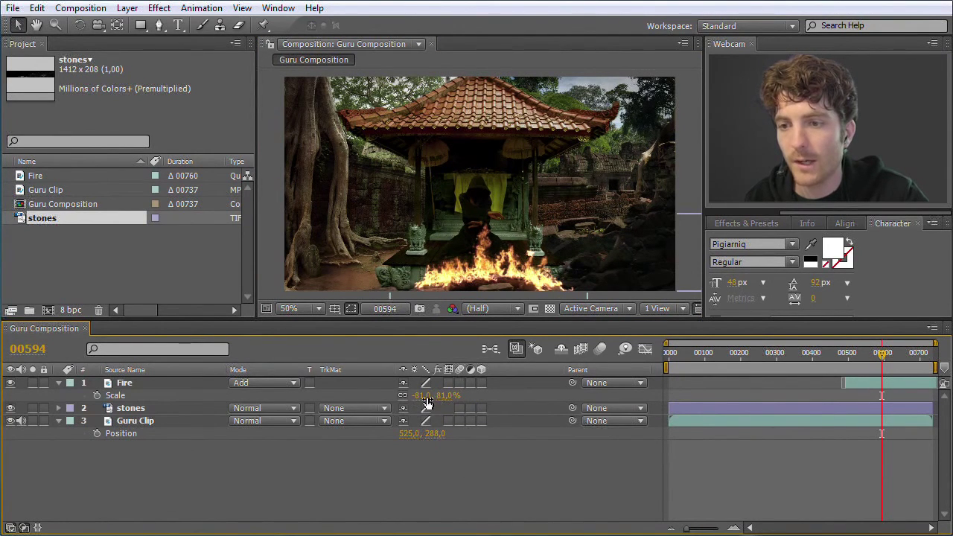
mouse_move(445, 401)
mouse_down()
mouse_move(460, 403)
mouse_move(430, 403)
mouse_move(449, 402)
mouse_up()
Move the current time to frame 446 and play the composition from there, stopping at frame 666
mouse_move(883, 355)
mouse_down()
mouse_move(818, 357)
mouse_move(905, 356)
mouse_move(829, 358)
mouse_up()
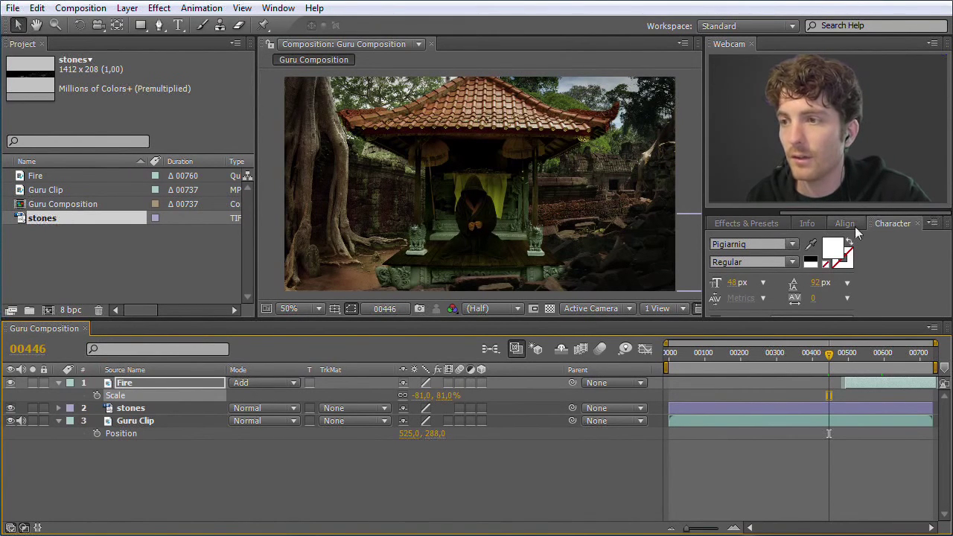
drag(823, 212, 748, 214)
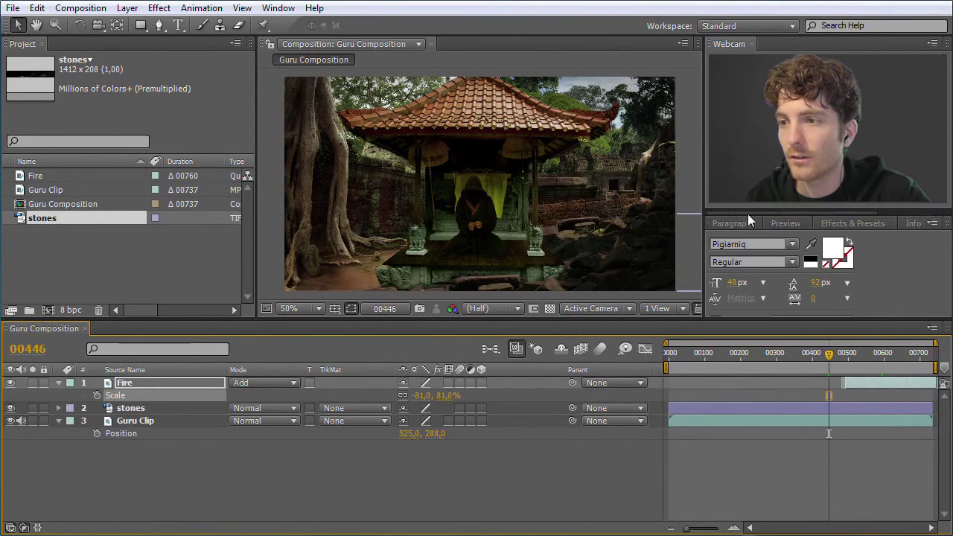
click(785, 223)
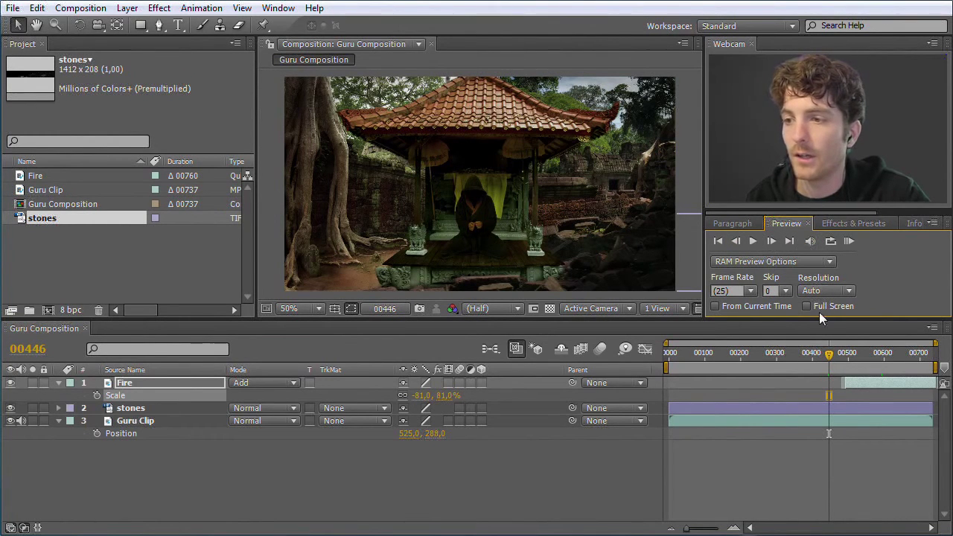
click(753, 242)
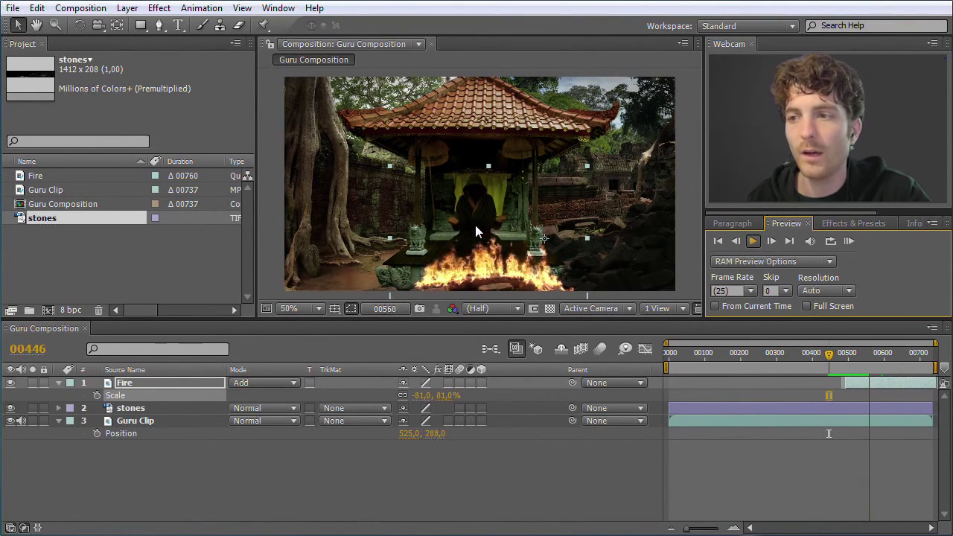
click(753, 240)
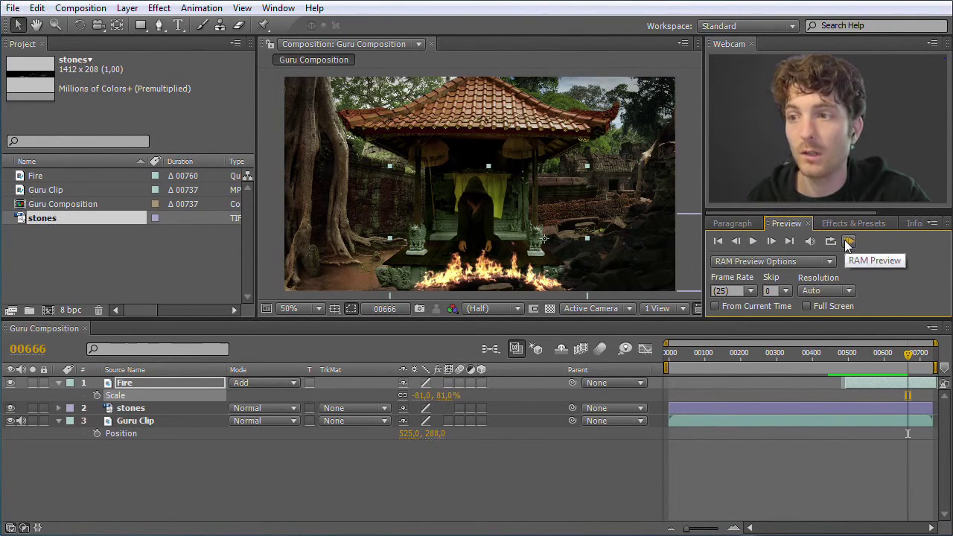
Shorten the work area so that it runs from about frame 350 to about frame 610
drag(663, 370, 722, 369)
drag(937, 368, 887, 366)
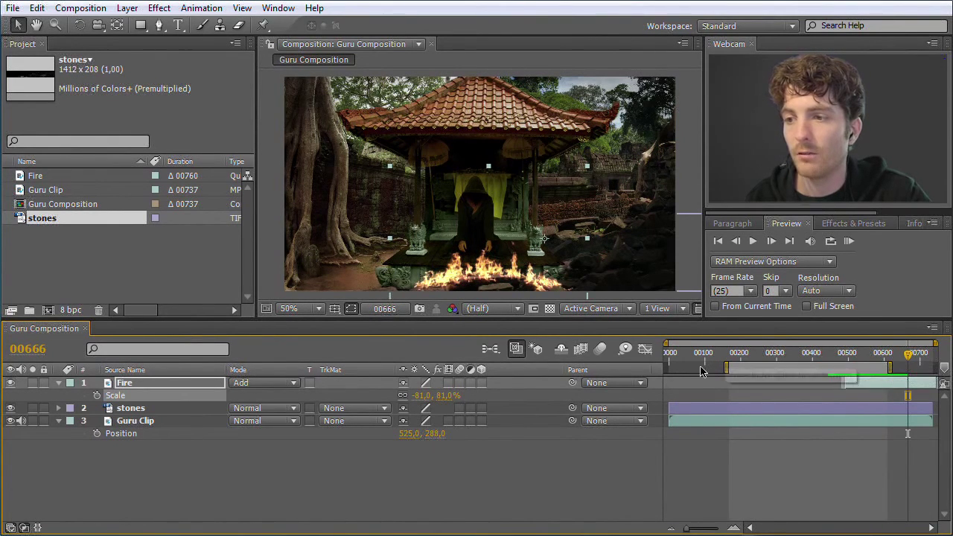
drag(726, 366, 795, 366)
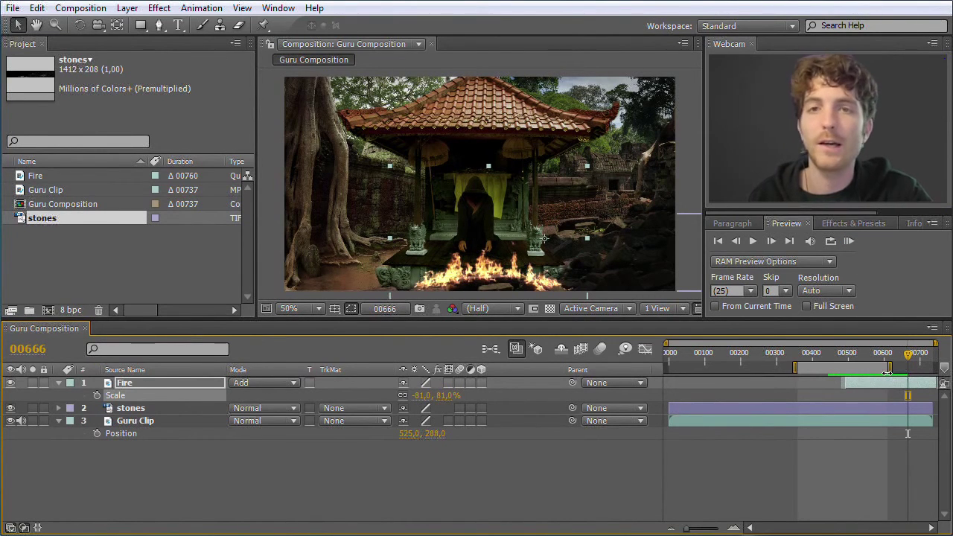
RAM preview the shortened work area, stop it, and cycle the preview's loop option
click(849, 243)
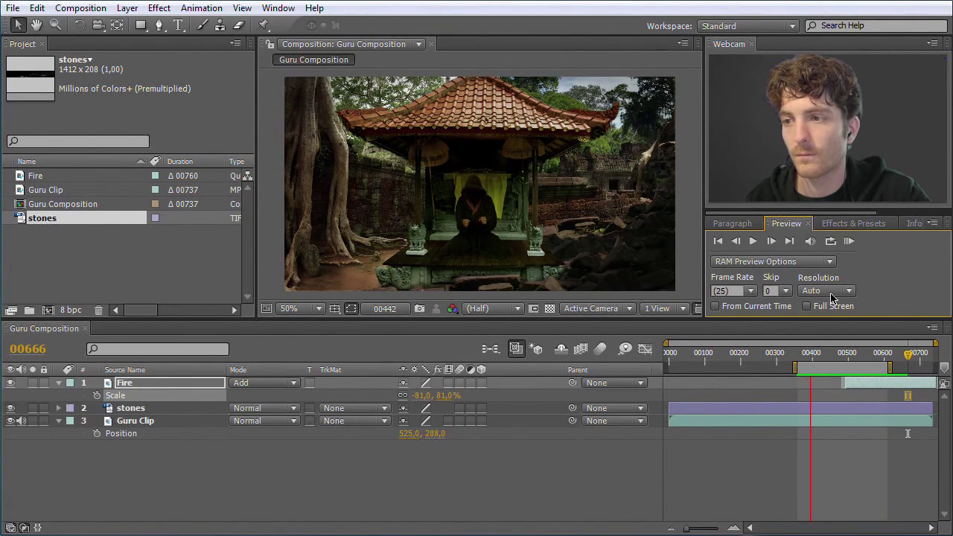
click(850, 243)
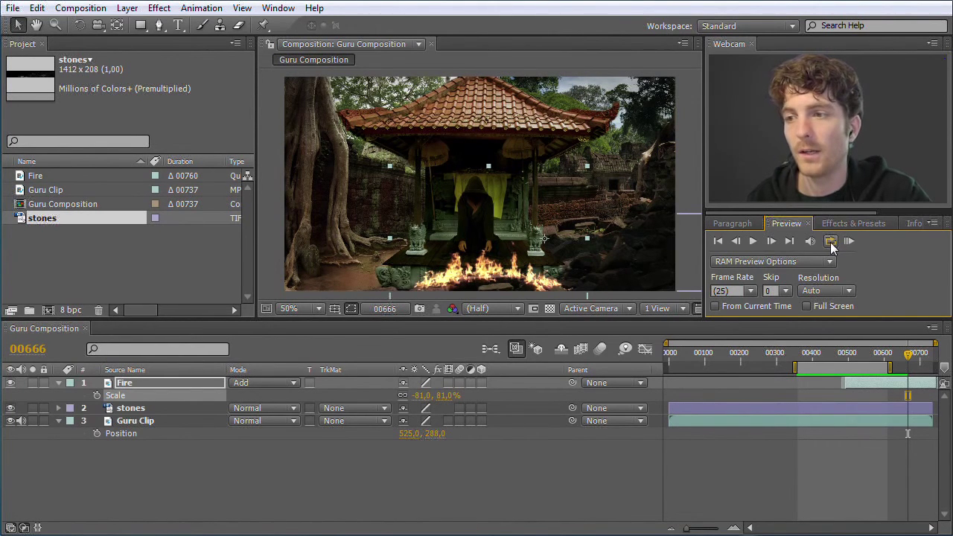
click(830, 242)
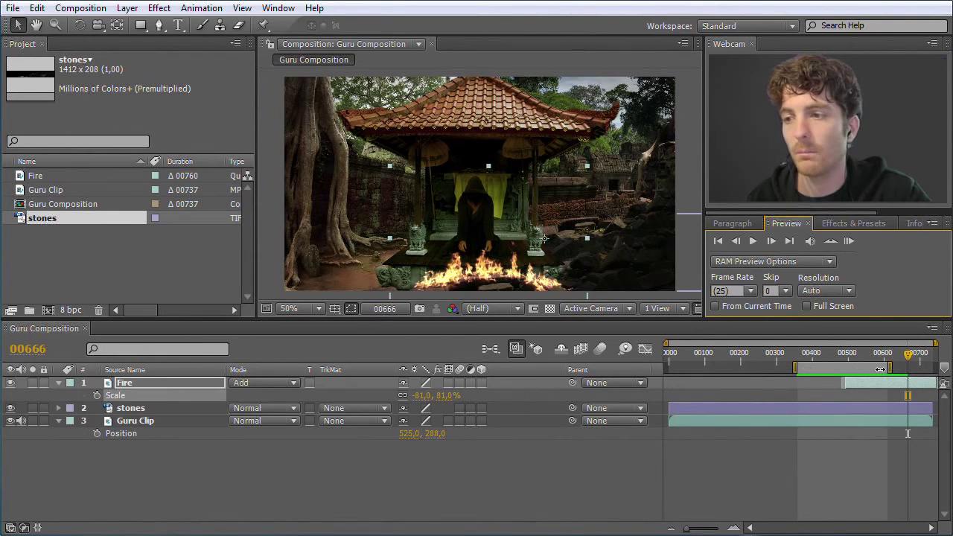
click(831, 241)
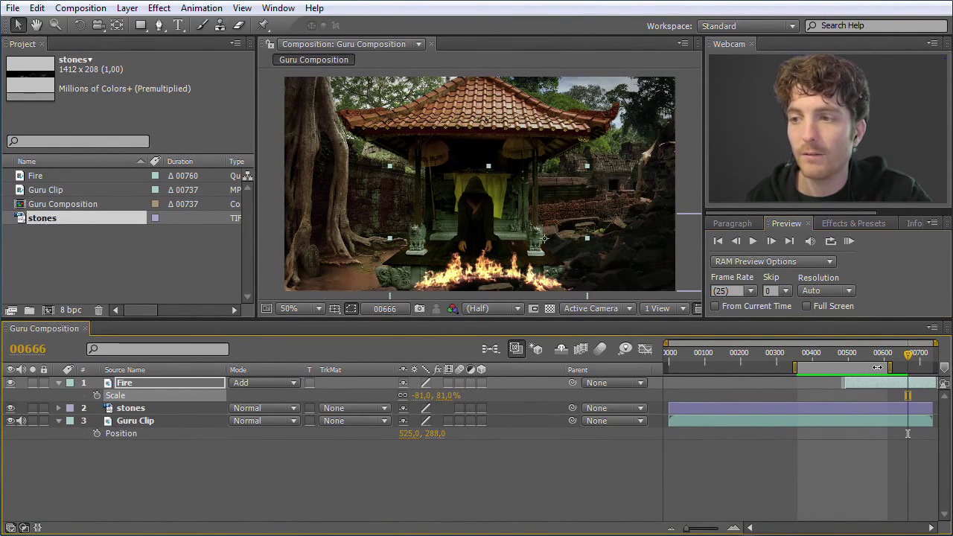
Shift the work area to about frames 75 to 330 and RAM preview that range
drag(863, 368, 762, 371)
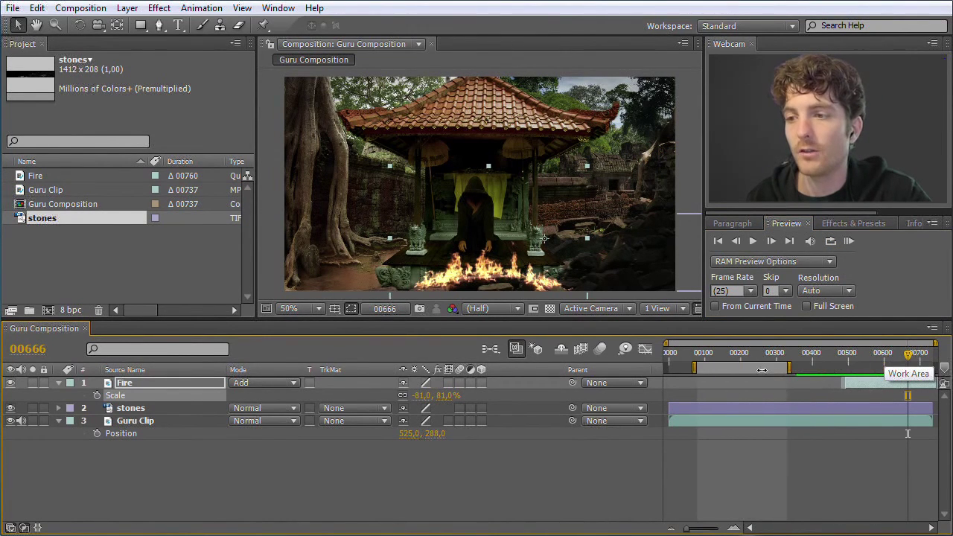
click(849, 244)
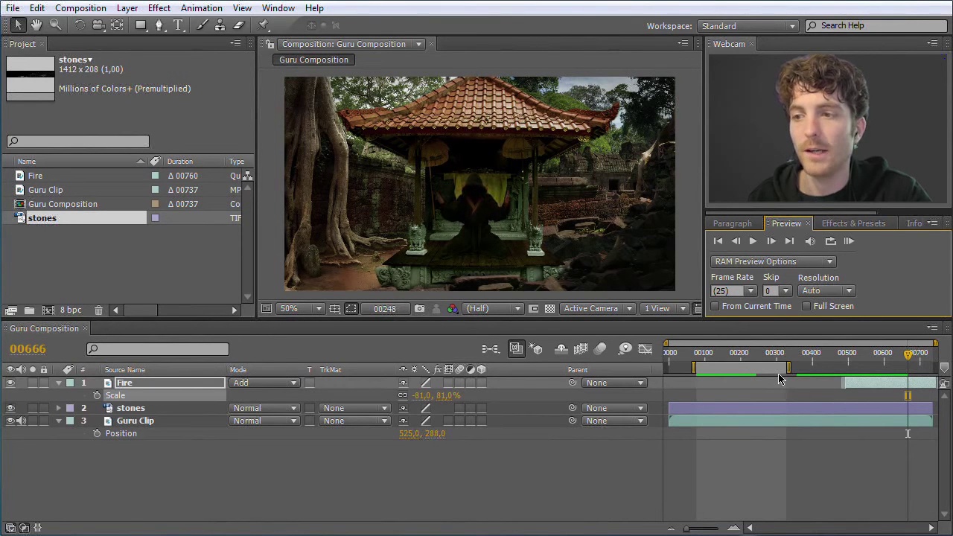
click(853, 244)
Shift the work area to about frames 410 to 665 and RAM preview the section with the fire
drag(735, 366, 856, 363)
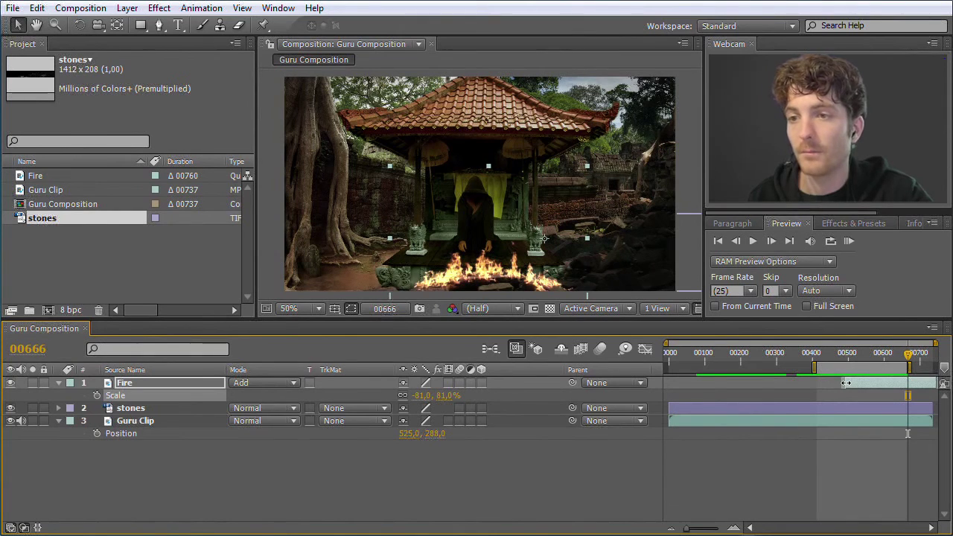
click(849, 242)
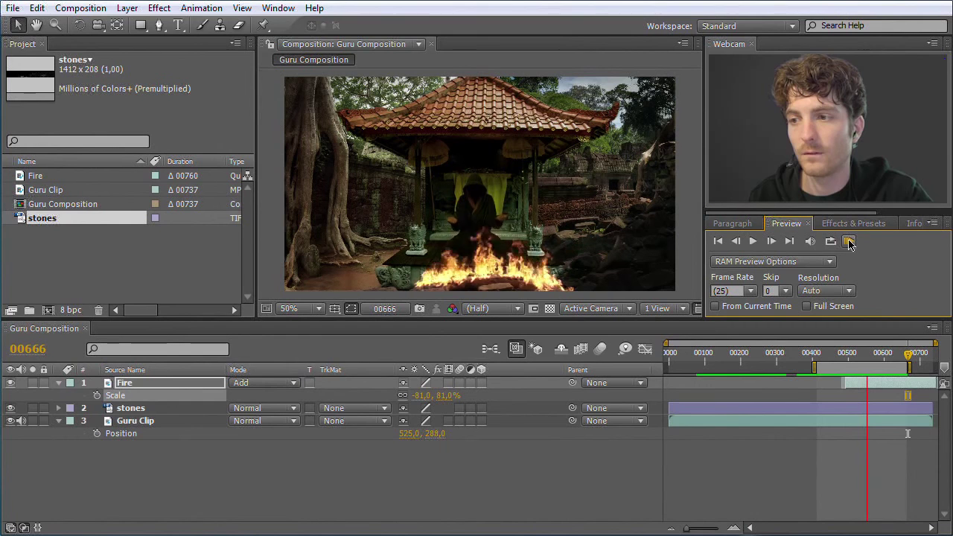
click(851, 245)
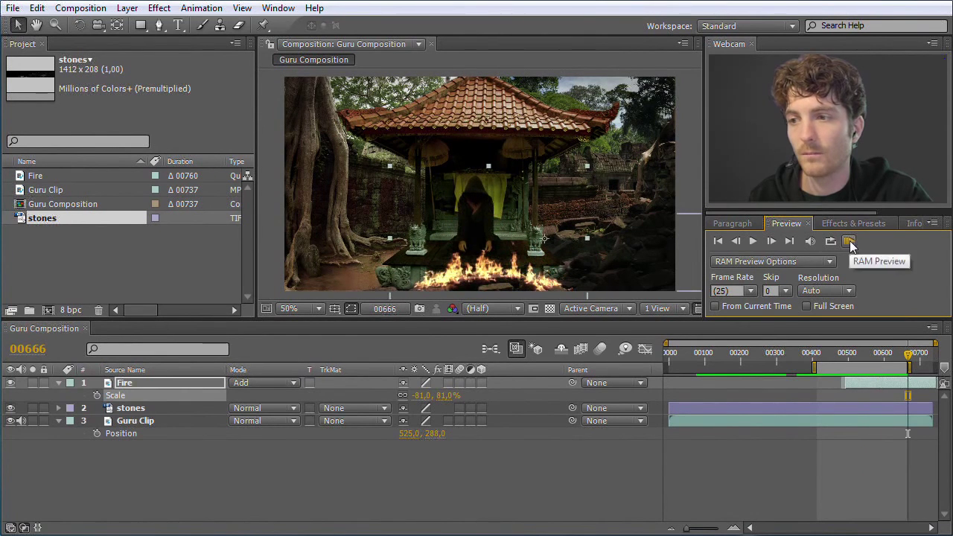
Move the current time to frame 592 and shift the Fire layer so that it starts there
drag(908, 355, 883, 363)
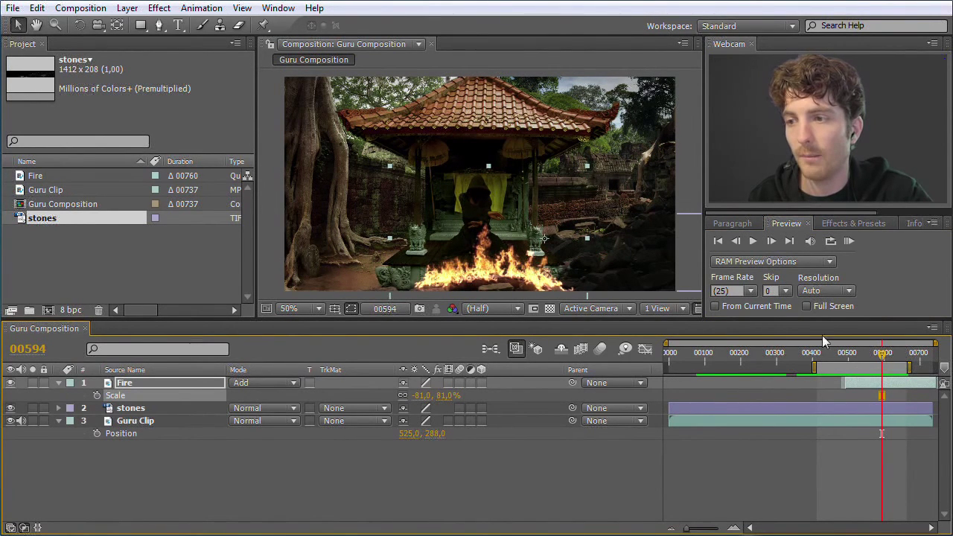
mouse_move(881, 361)
mouse_down()
mouse_move(873, 361)
mouse_move(902, 362)
mouse_move(881, 364)
mouse_up()
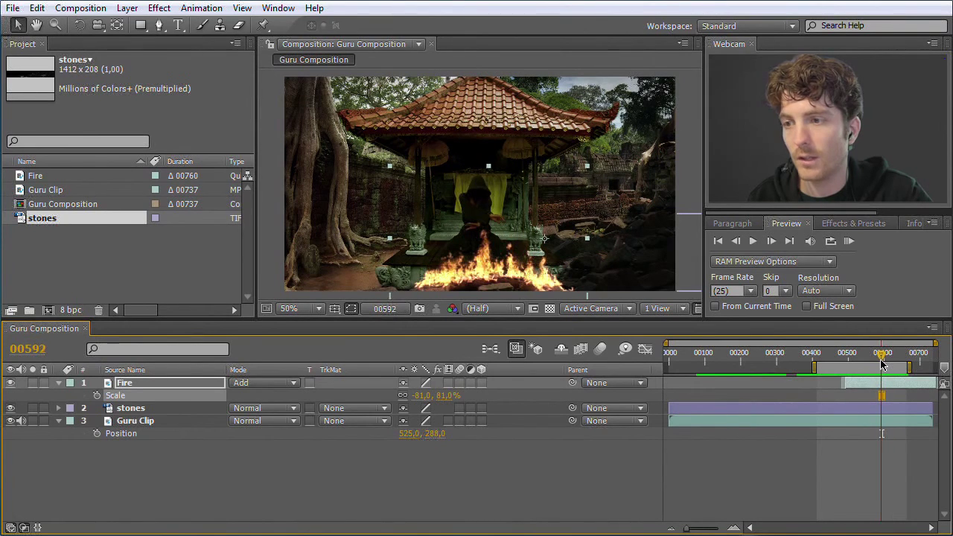
click(859, 387)
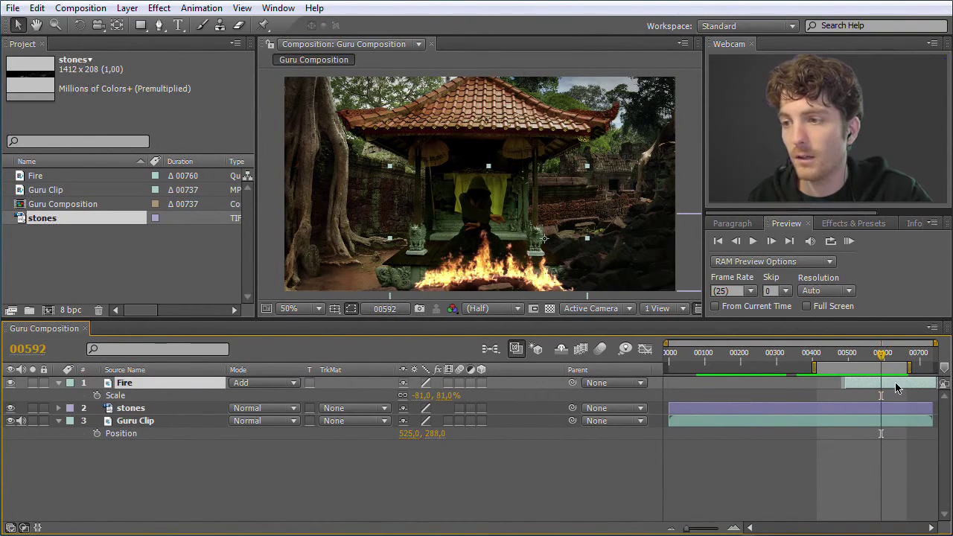
drag(891, 386, 928, 389)
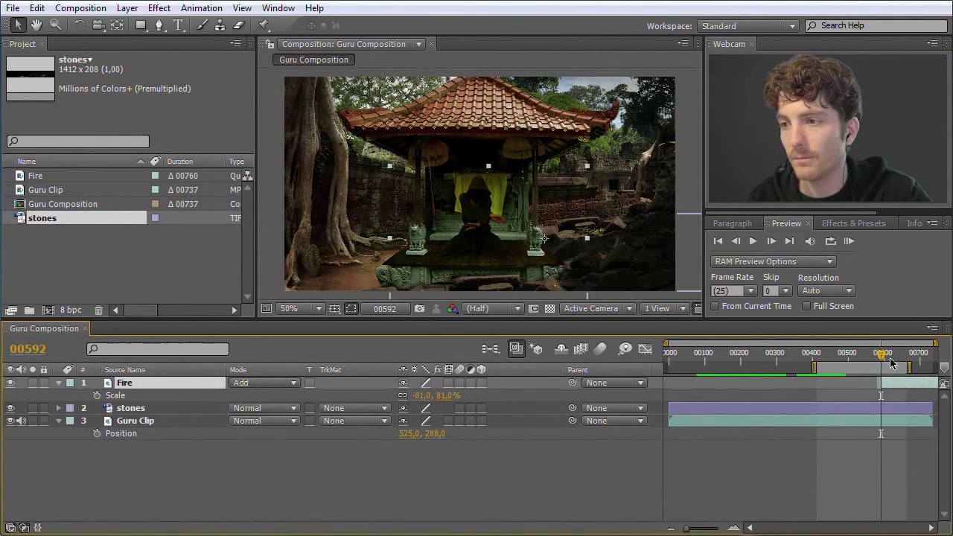
Set the work area start to about frame 540 and RAM preview the retimed fire
drag(813, 368, 862, 368)
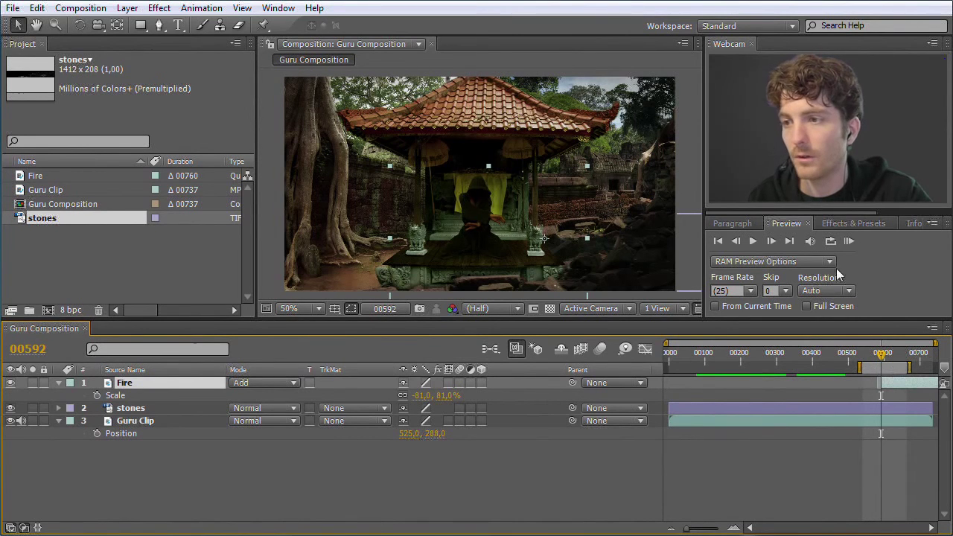
click(849, 241)
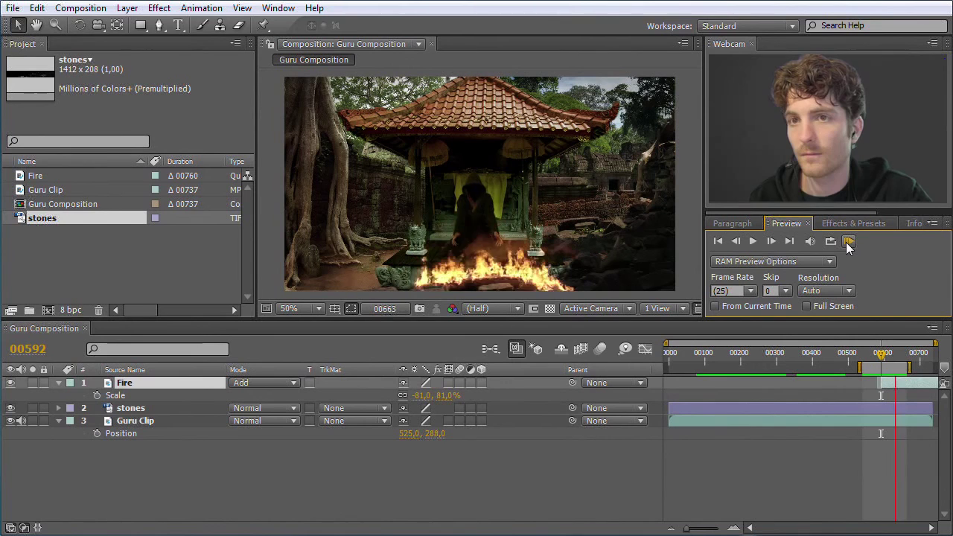
click(849, 242)
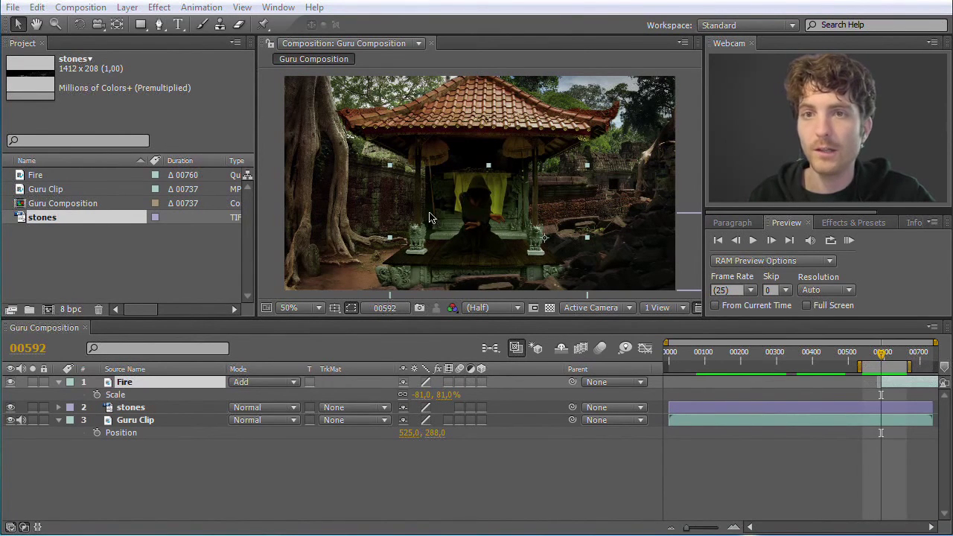
Extend the work area over the whole composition and move the current time to frame 390
drag(860, 367, 668, 367)
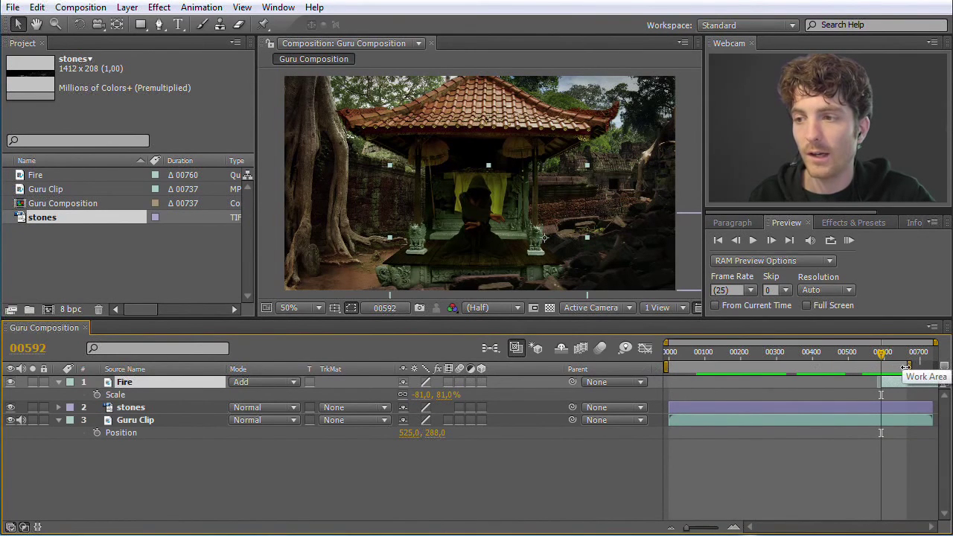
drag(898, 366, 924, 366)
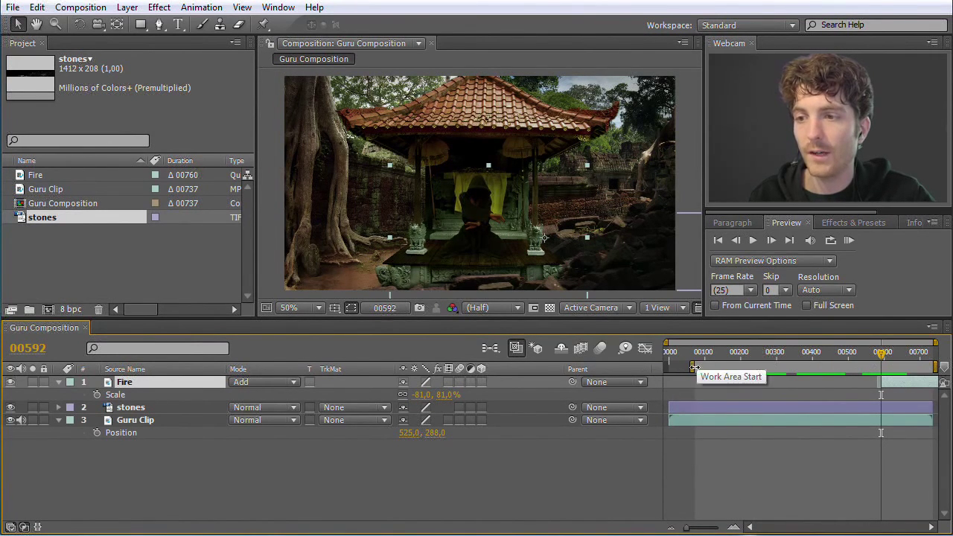
drag(692, 367, 668, 367)
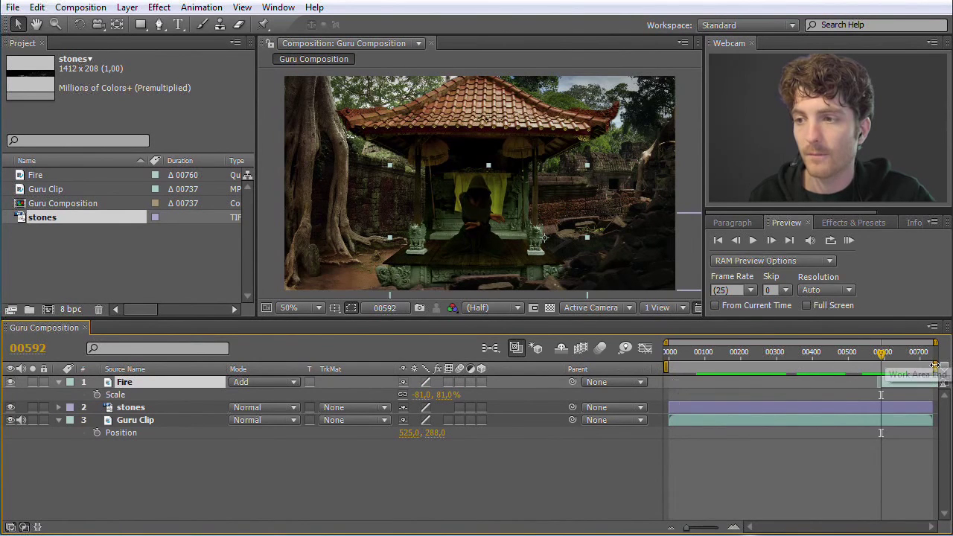
click(932, 360)
drag(932, 363, 809, 362)
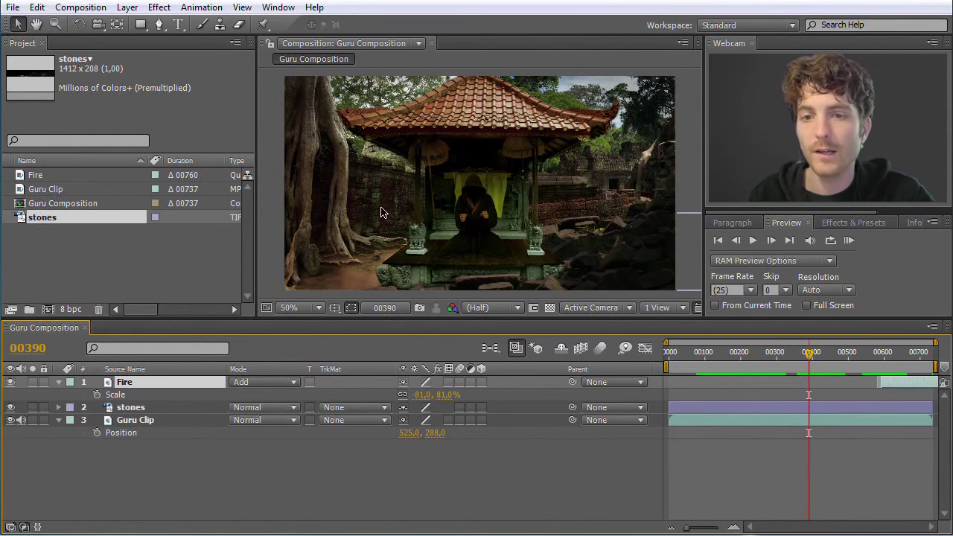
Add Guru Composition to the render queue and choose Best Settings as its render settings
click(81, 8)
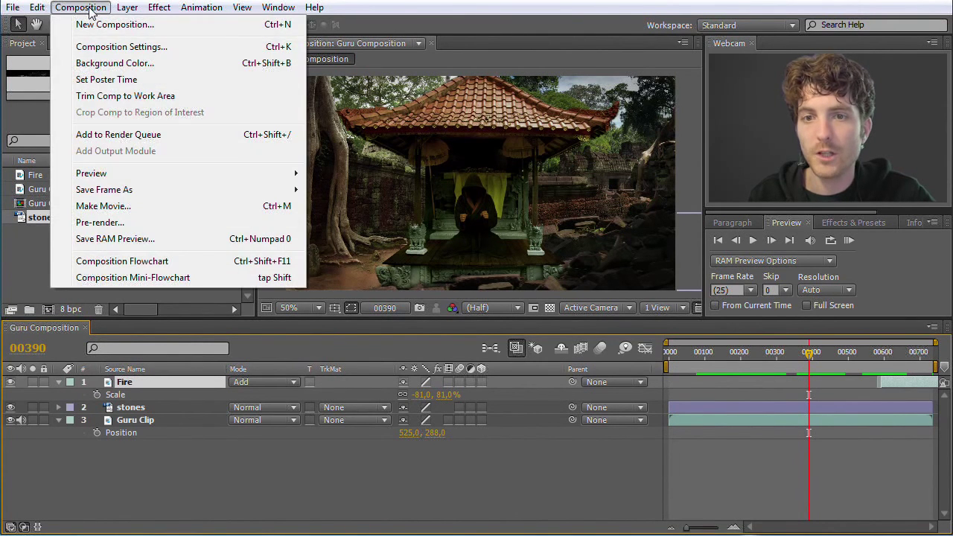
click(115, 135)
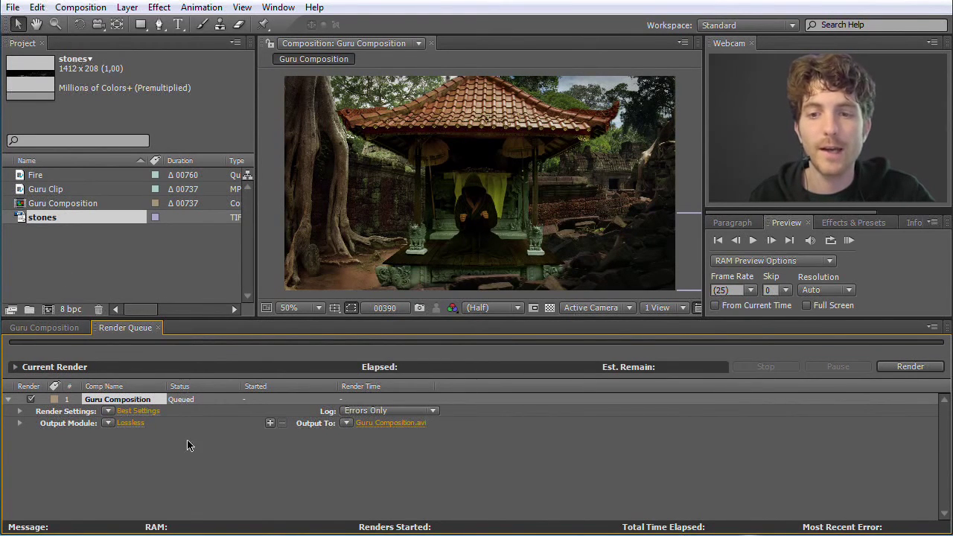
click(108, 412)
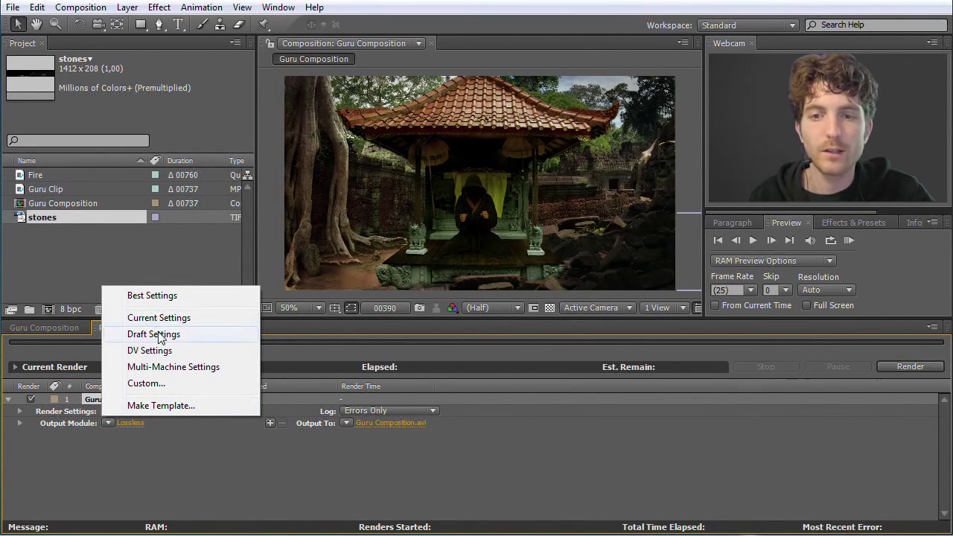
click(160, 295)
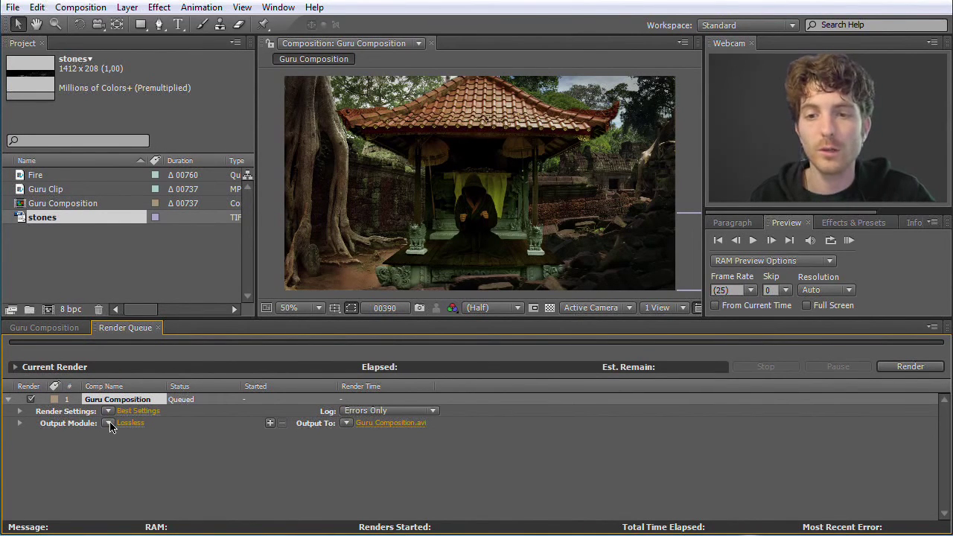
Review the output module templates for the queued composition and choose Lossless
click(109, 423)
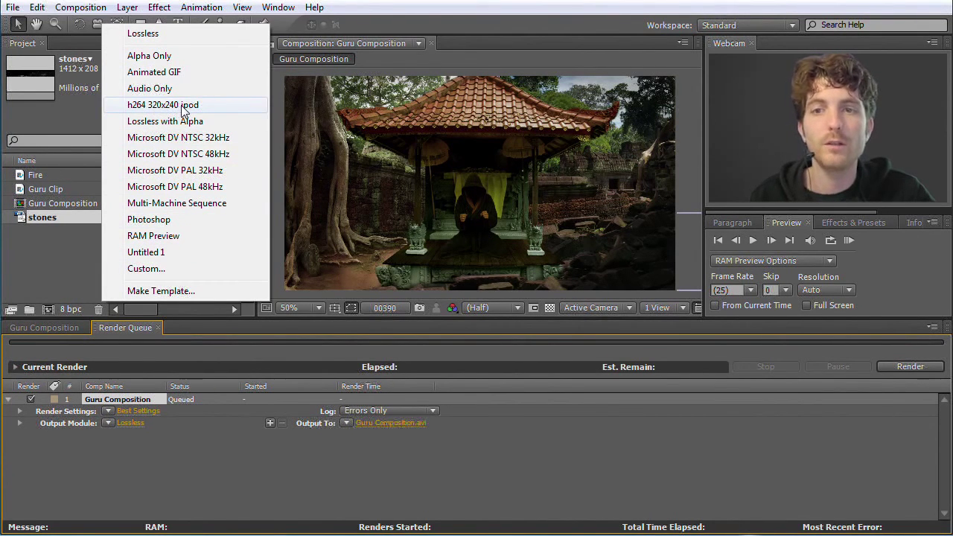
click(172, 33)
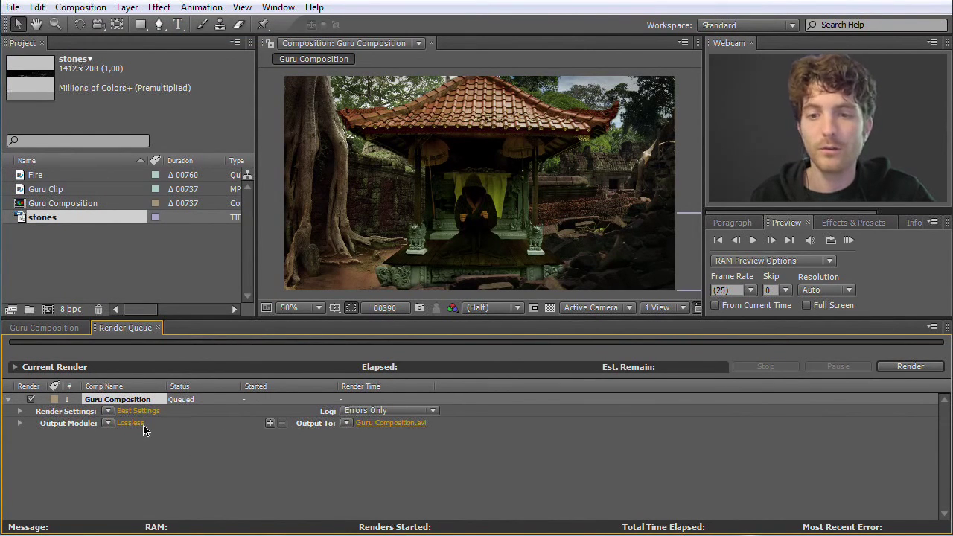
click(108, 424)
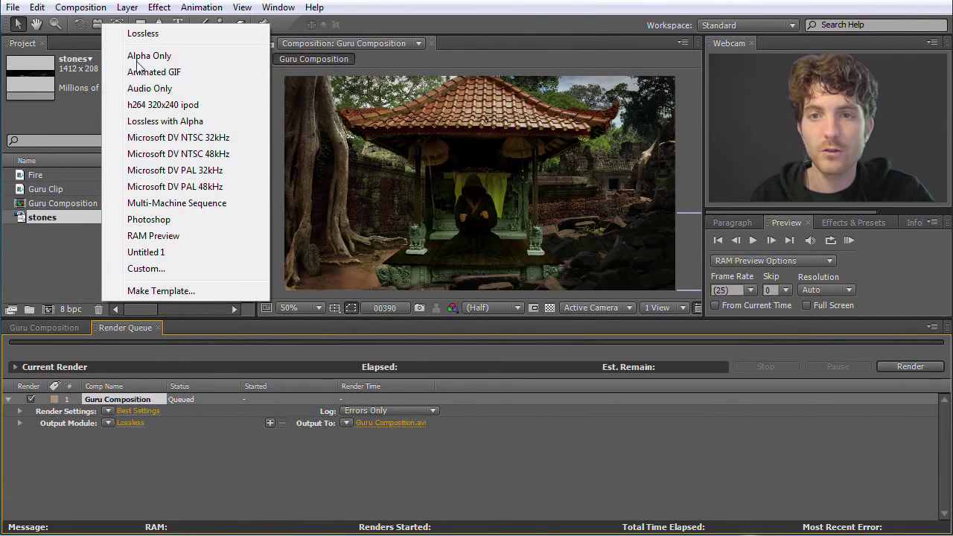
click(158, 35)
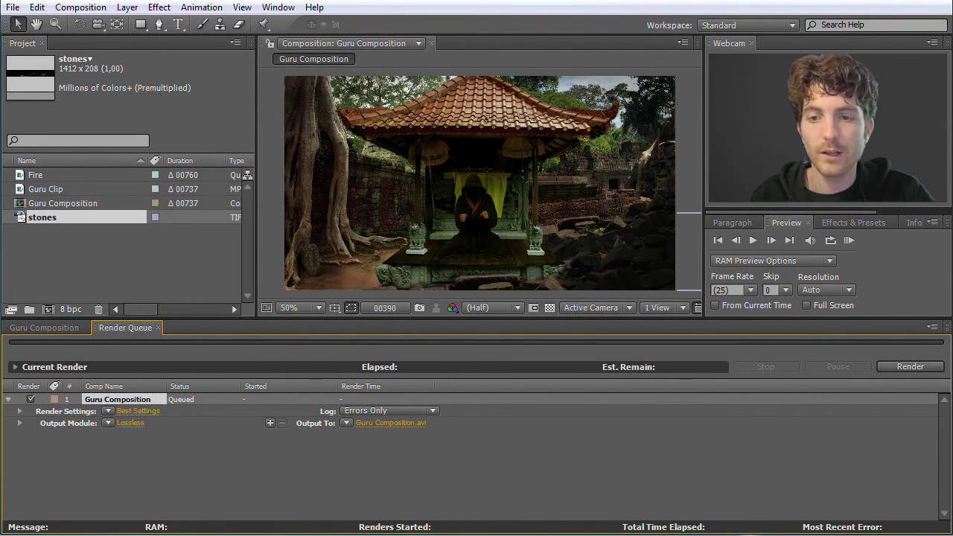
Change the output module's format to TIFF Sequence and accept the settings
click(134, 424)
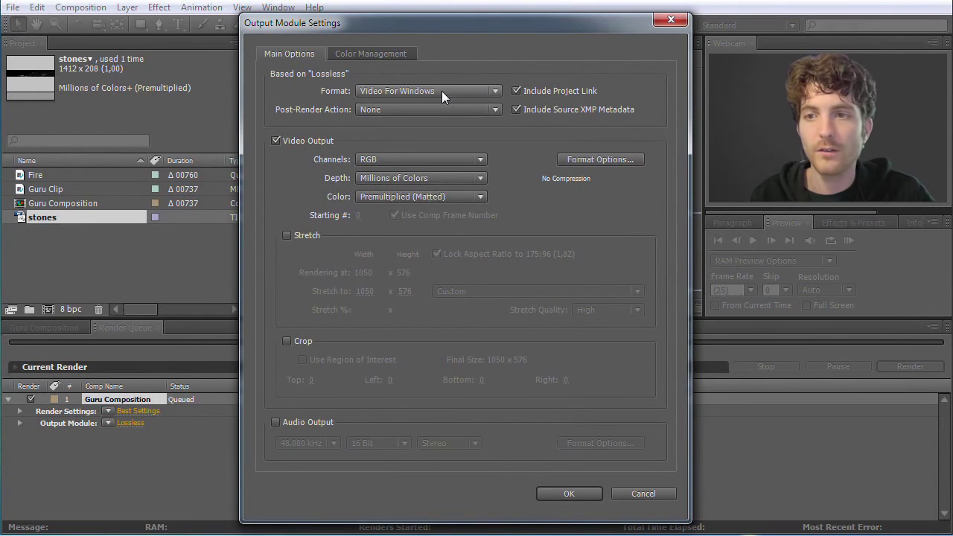
click(494, 91)
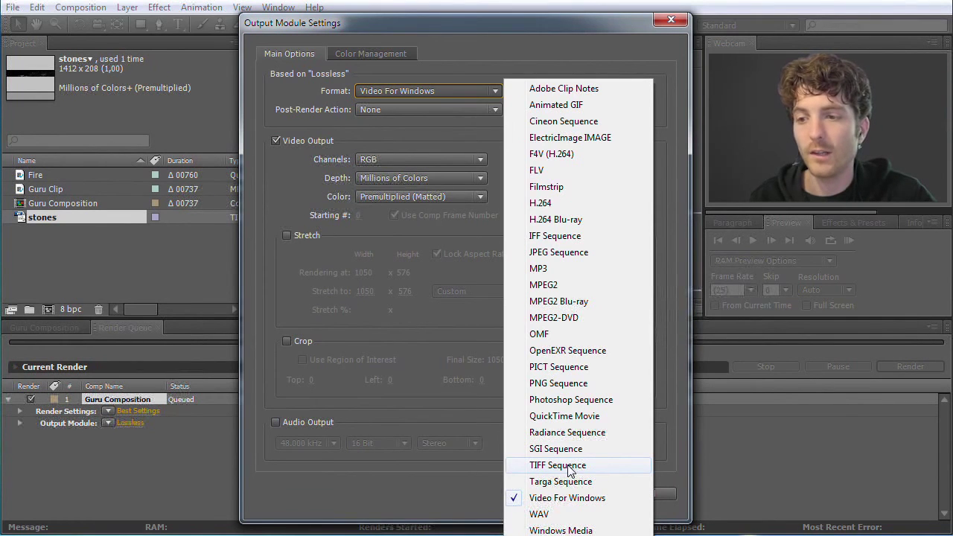
click(569, 468)
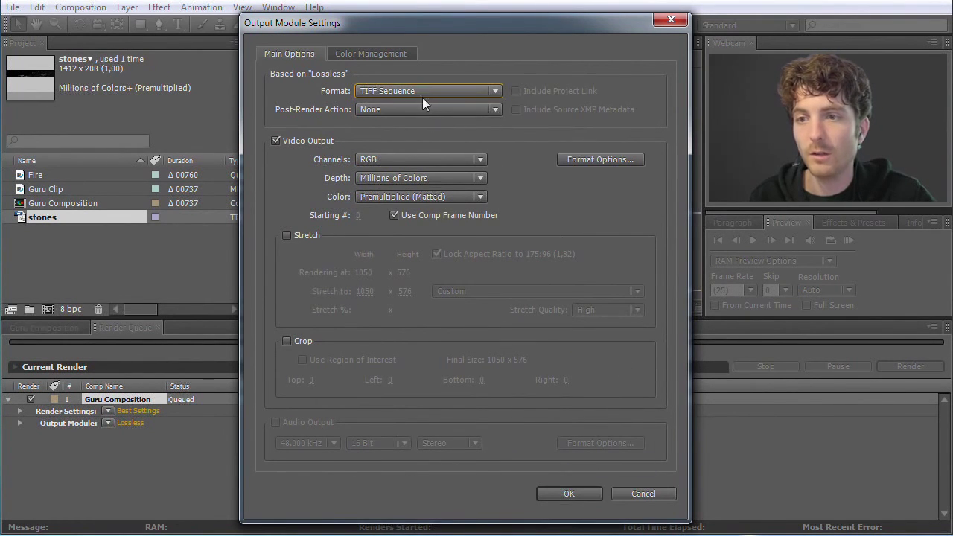
click(569, 494)
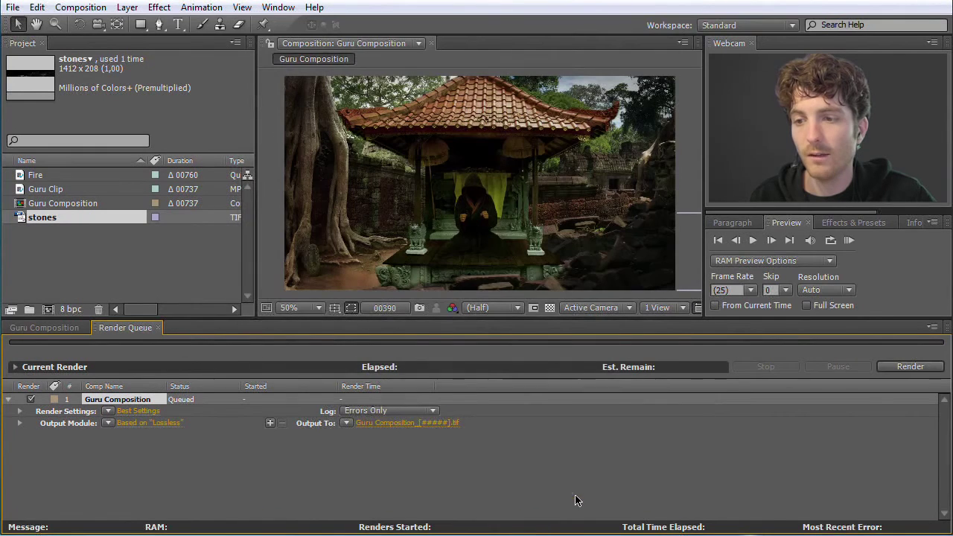
Set the render output to Guru Composition_[#####].tif in the source video tifs folder and return to the Guru Composition timeline
click(386, 423)
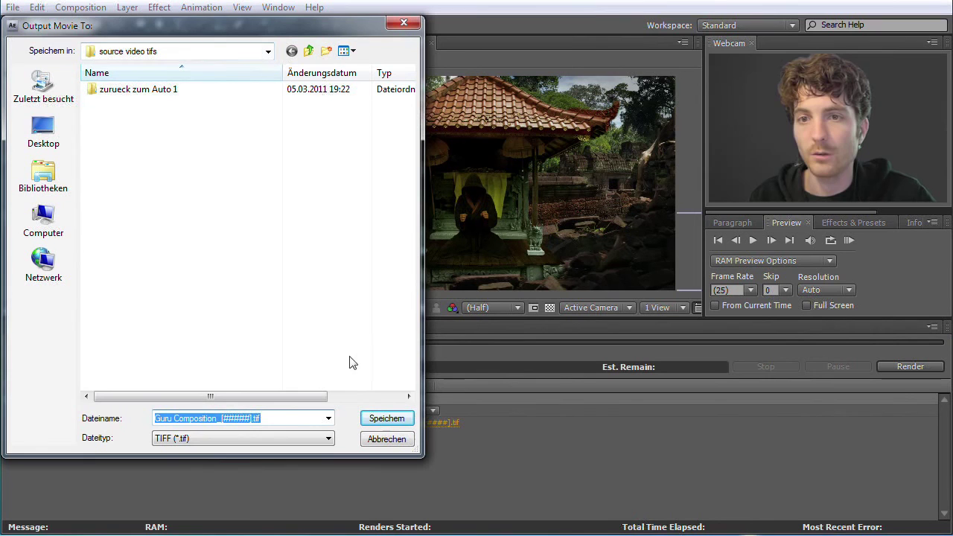
click(395, 420)
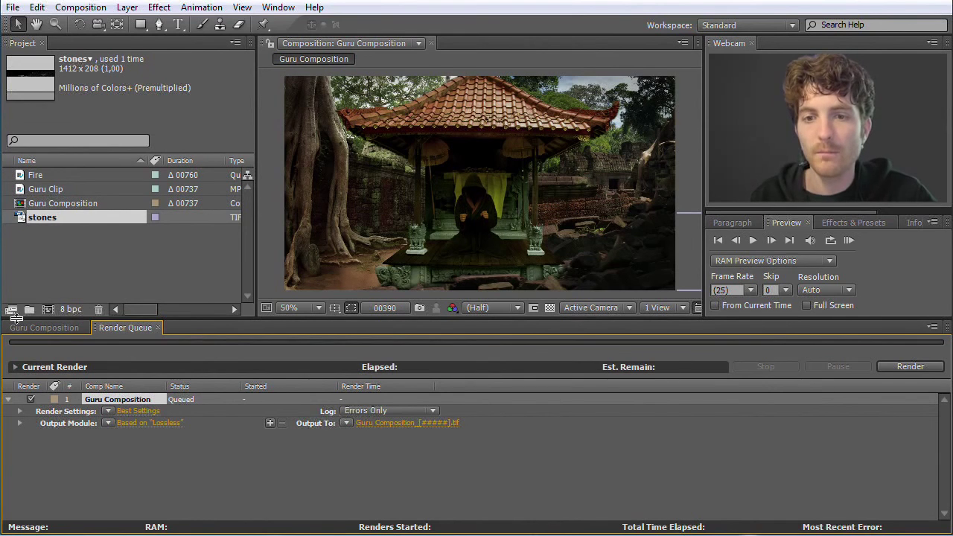
click(52, 330)
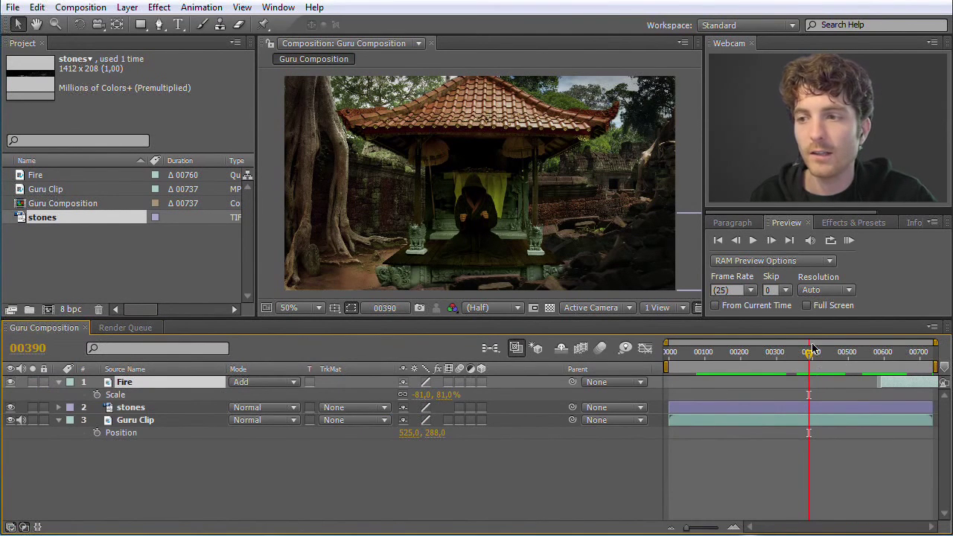
Try moving the work area's start close to the explosion, and restore it to the composition's first frame
drag(812, 353, 890, 354)
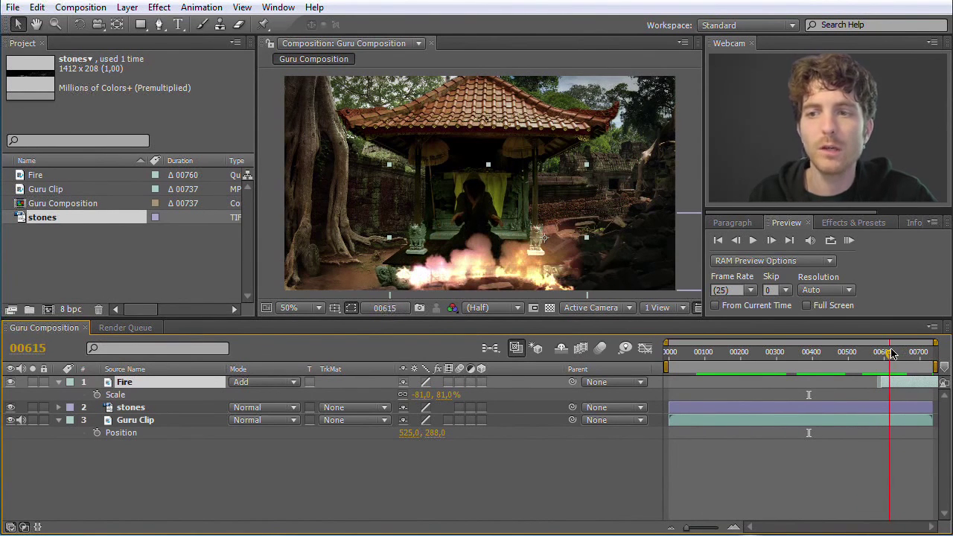
mouse_move(889, 353)
mouse_down()
mouse_move(868, 360)
mouse_move(905, 360)
mouse_move(781, 359)
mouse_move(909, 357)
mouse_move(882, 357)
mouse_up()
drag(669, 365, 887, 360)
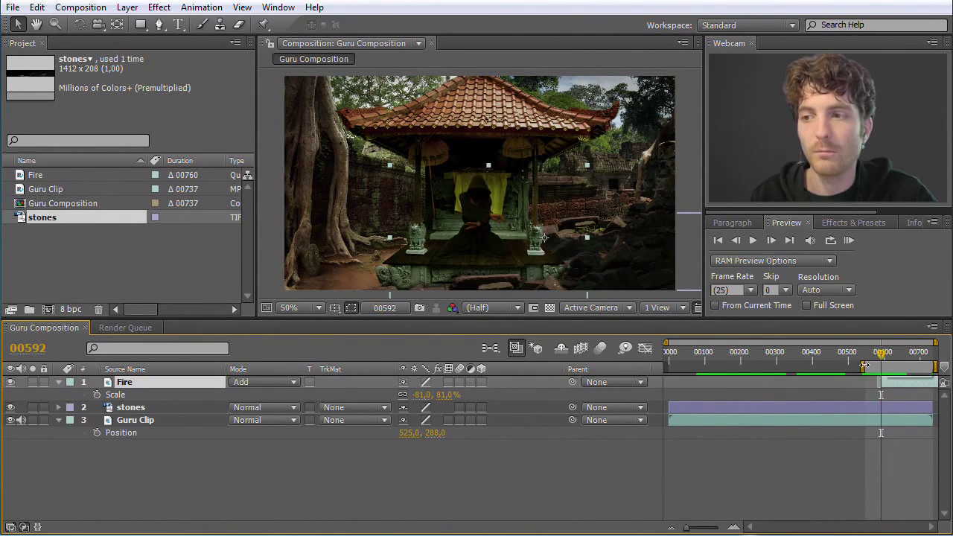
drag(867, 365, 668, 365)
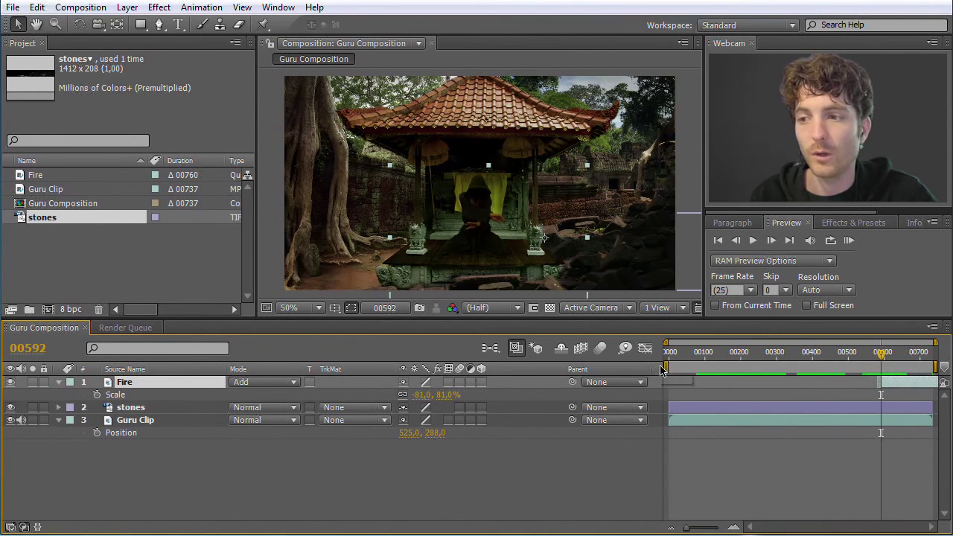
Review the Time Span option in the queued Guru Composition's render settings and close them without changes
click(148, 326)
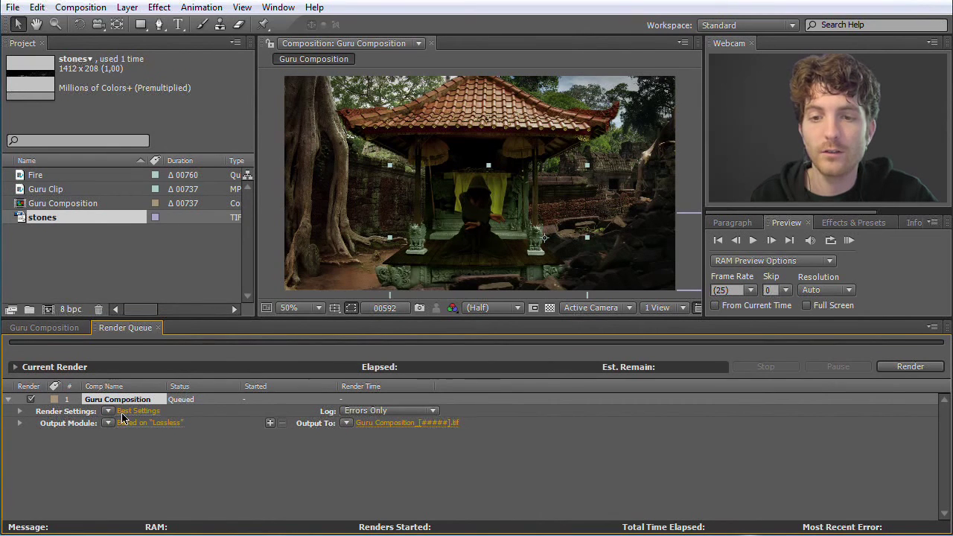
click(136, 411)
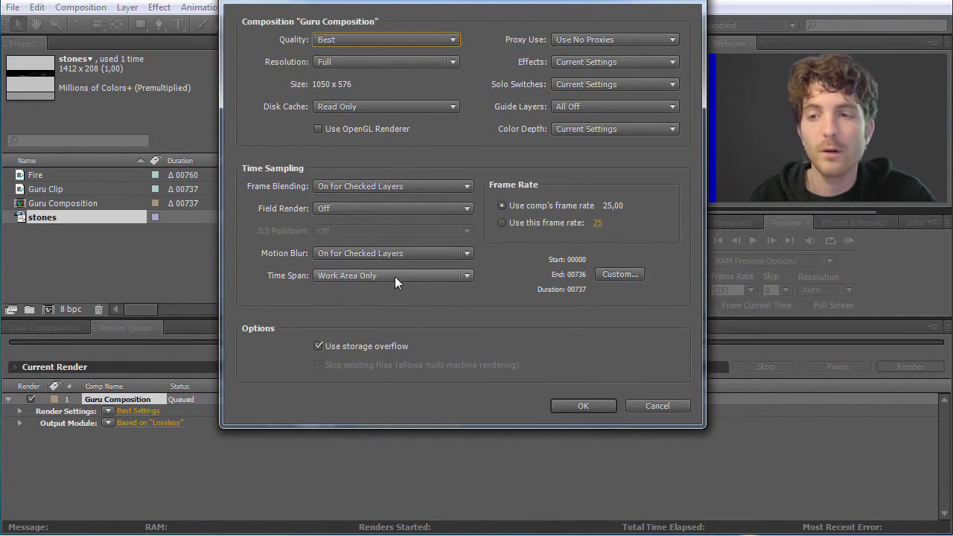
click(659, 407)
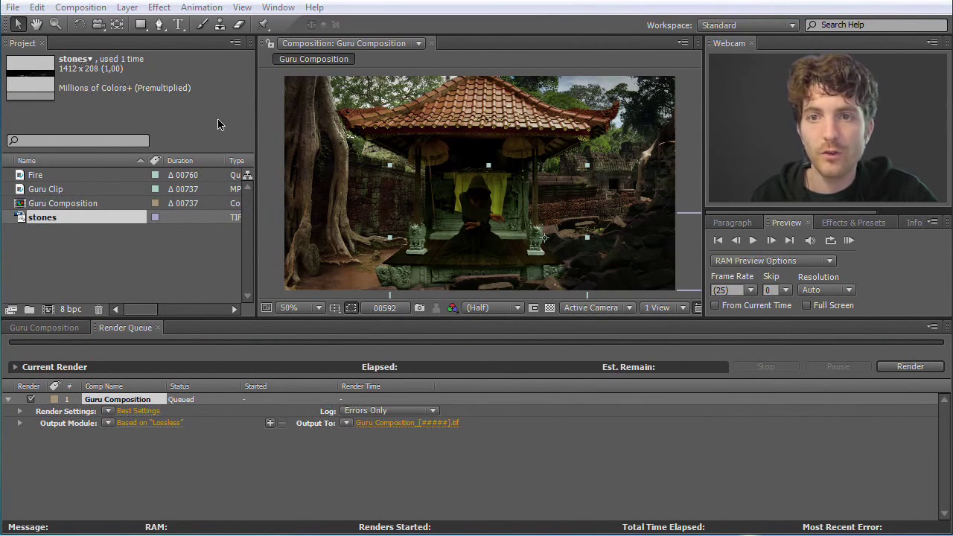
Switch to Adobe Media Encoder, narrow its window and reposition it so the whole encoding queue is visible
click(13, 8)
click(36, 70)
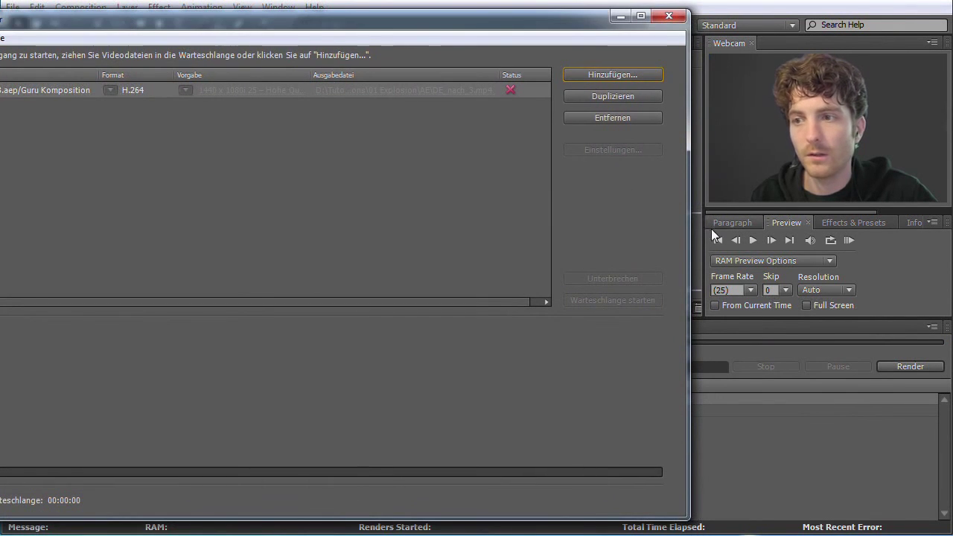
drag(686, 234, 438, 234)
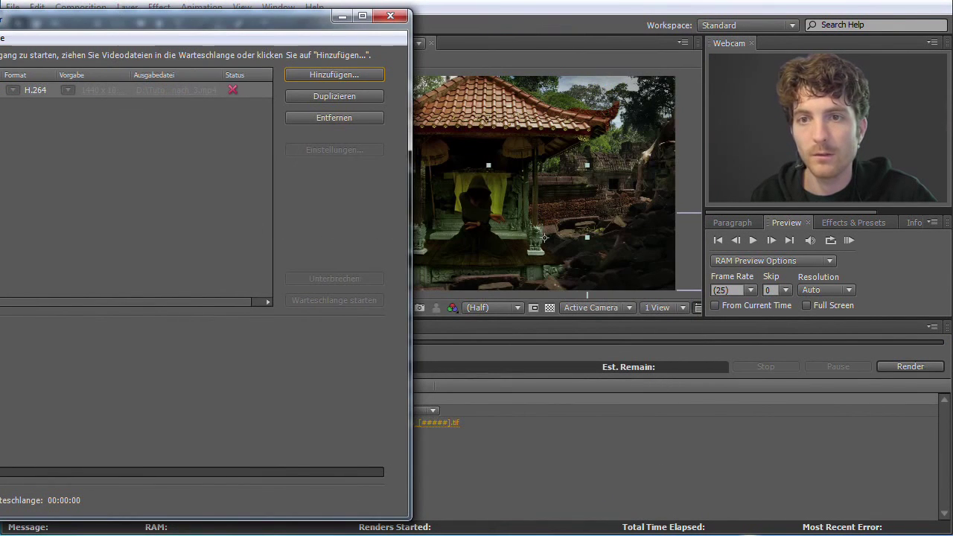
drag(89, 26, 236, 26)
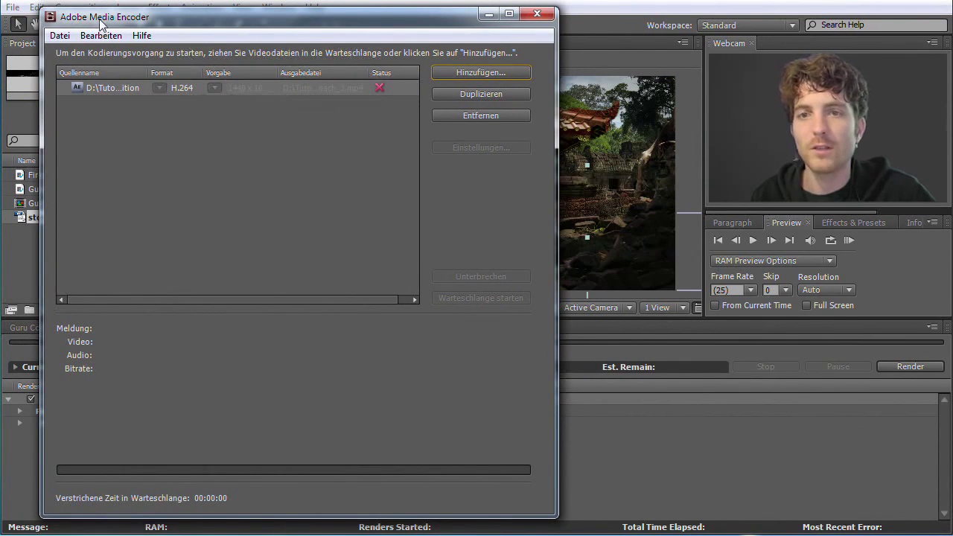
Add Guru Composition from the After Effects project EN_nach_2.aep in the 01 Explosion AE folder to the encoding queue
click(61, 36)
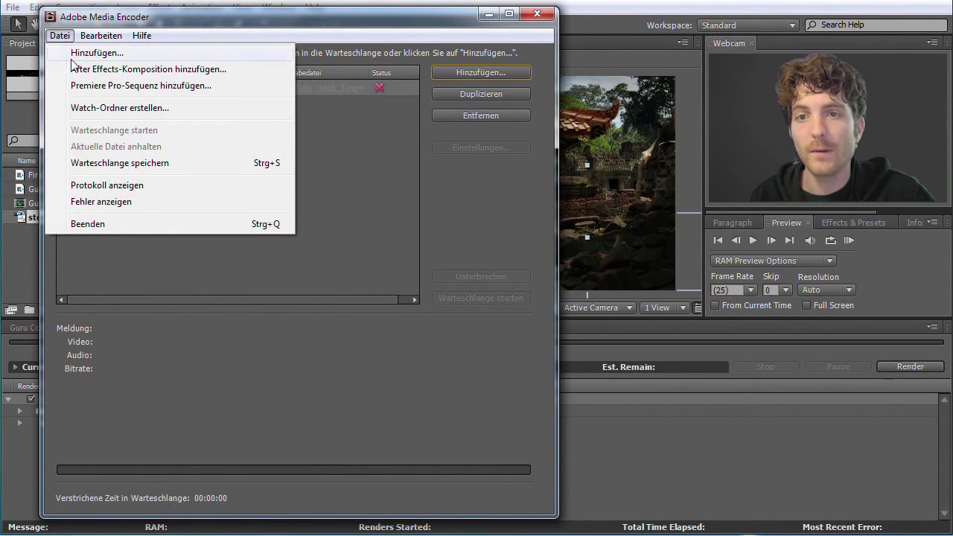
click(169, 73)
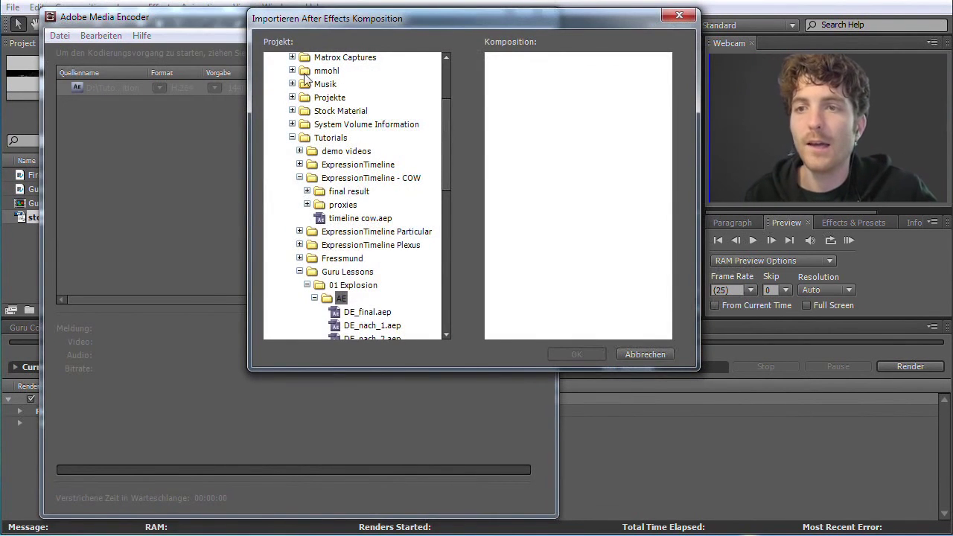
drag(352, 24, 195, 71)
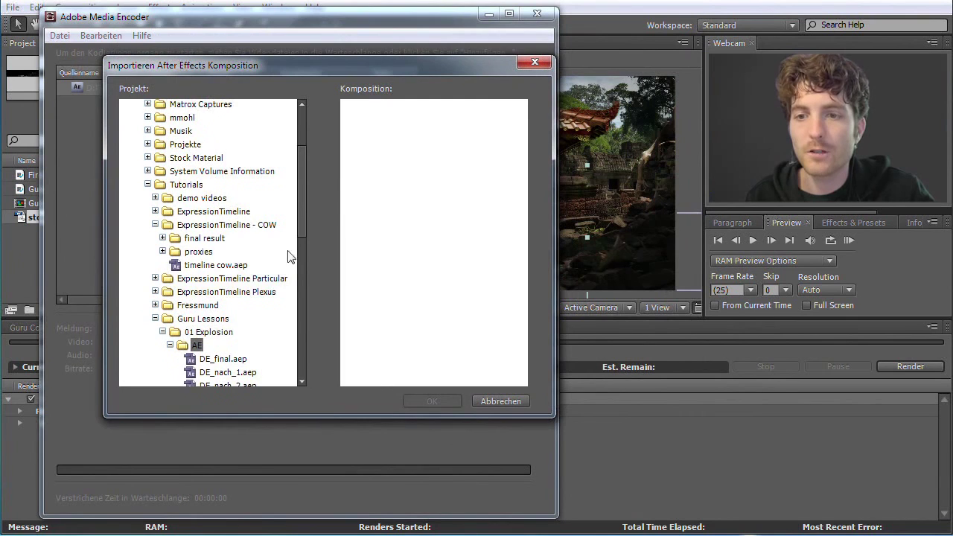
scroll(298, 204, up, 4)
scroll(300, 232, down, 6)
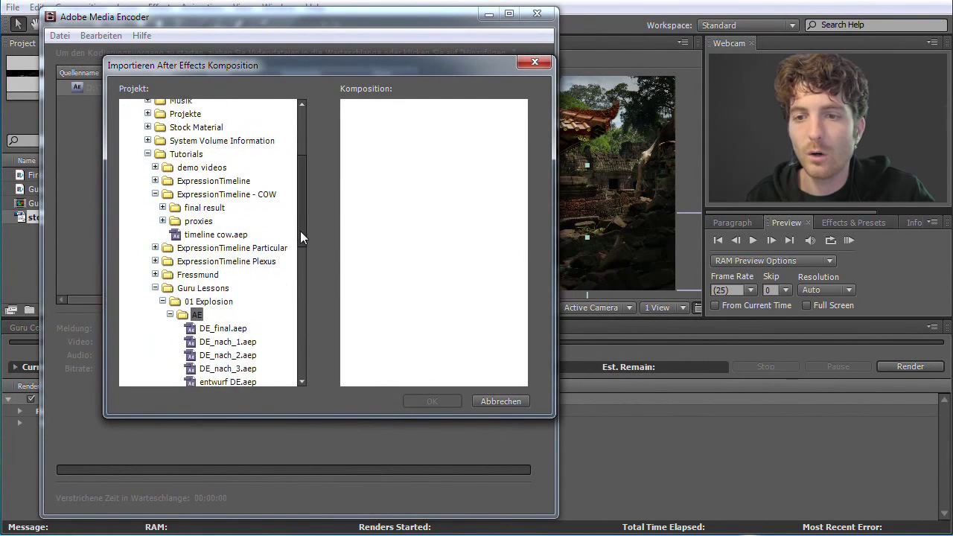
scroll(302, 255, down, 1)
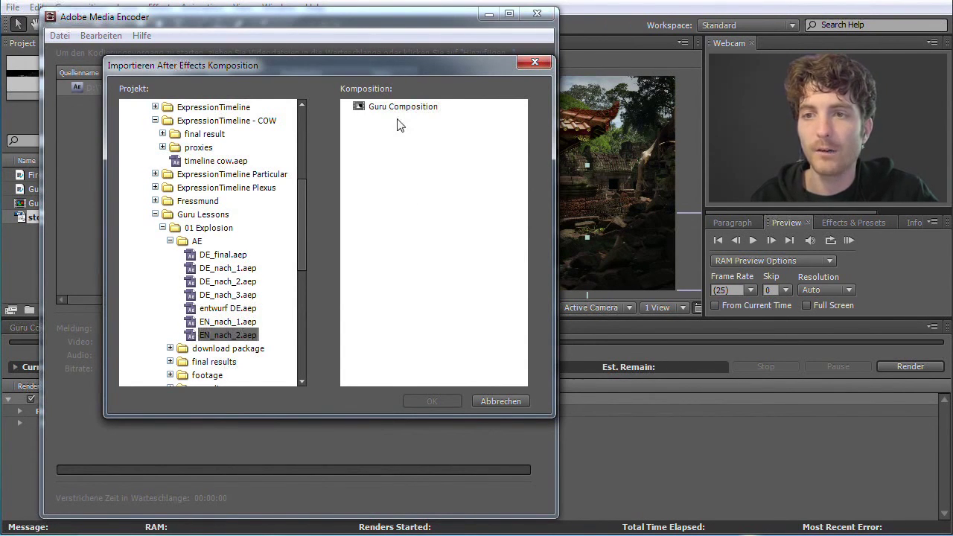
click(397, 109)
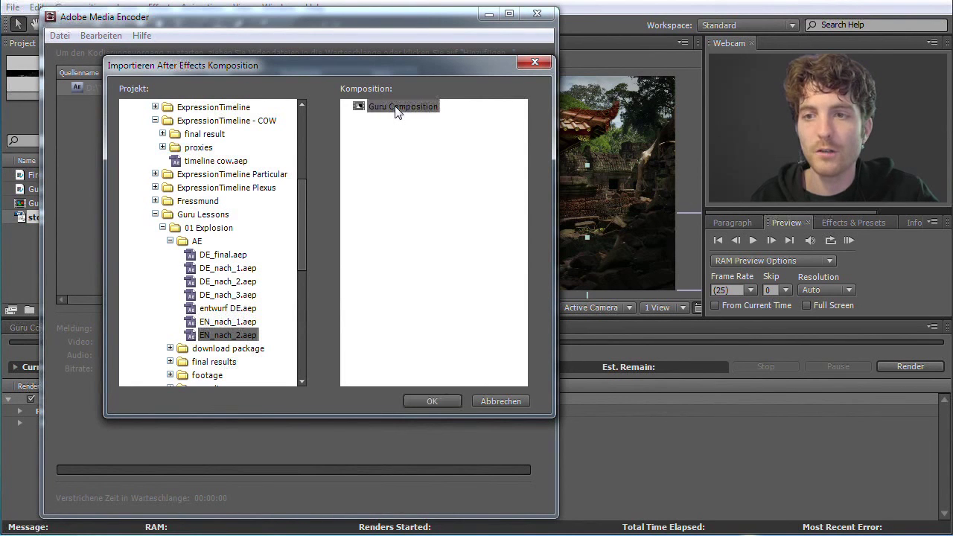
click(442, 402)
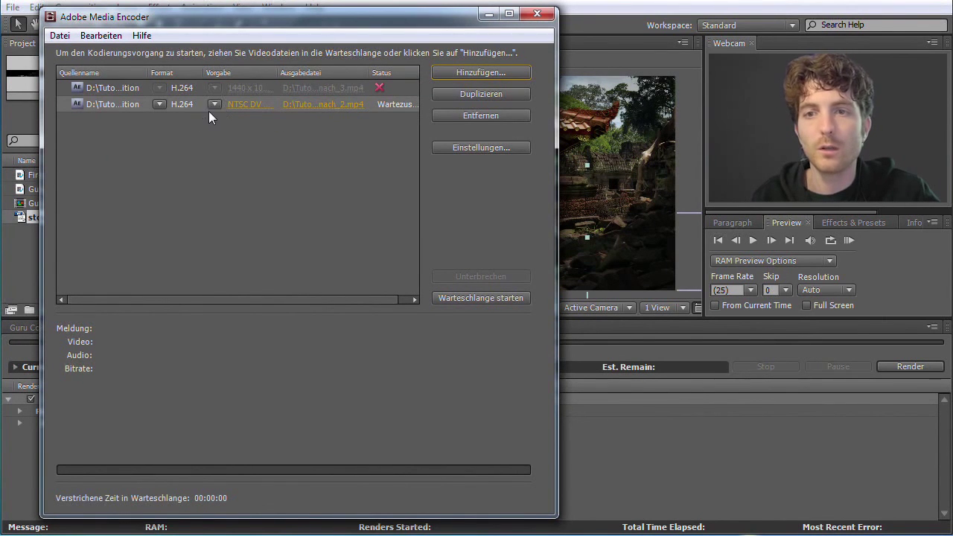
Set the new queue entry to the H.264 format with the YouTube Widescreen HD preset
click(215, 105)
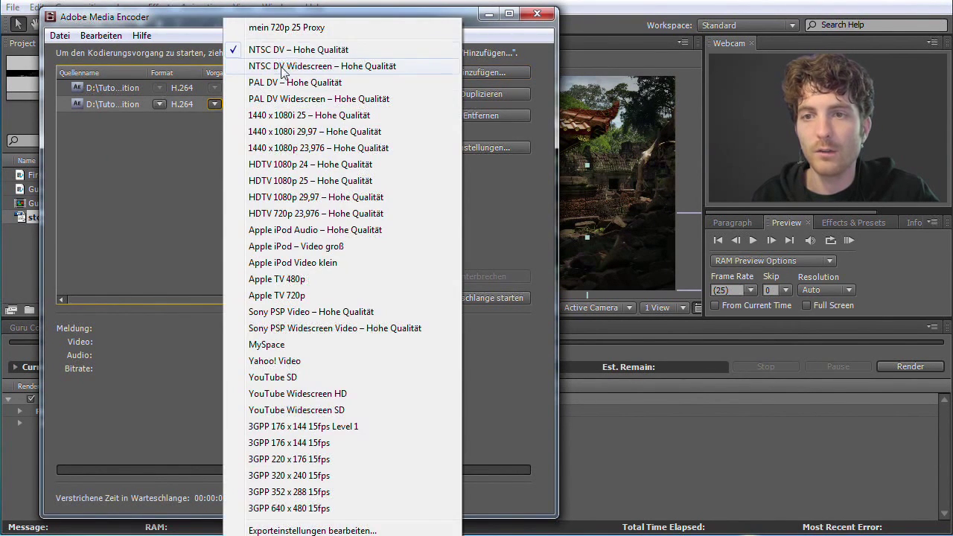
click(311, 395)
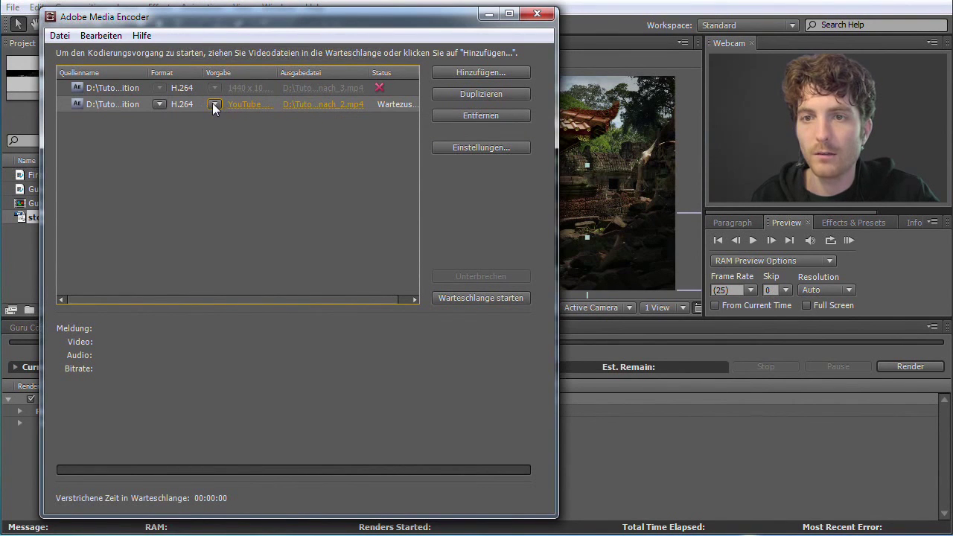
click(160, 104)
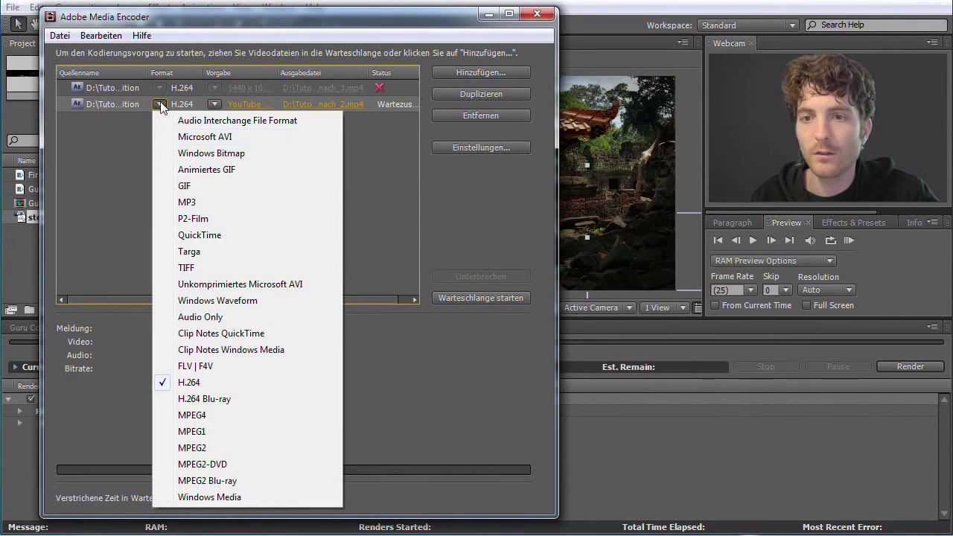
click(201, 383)
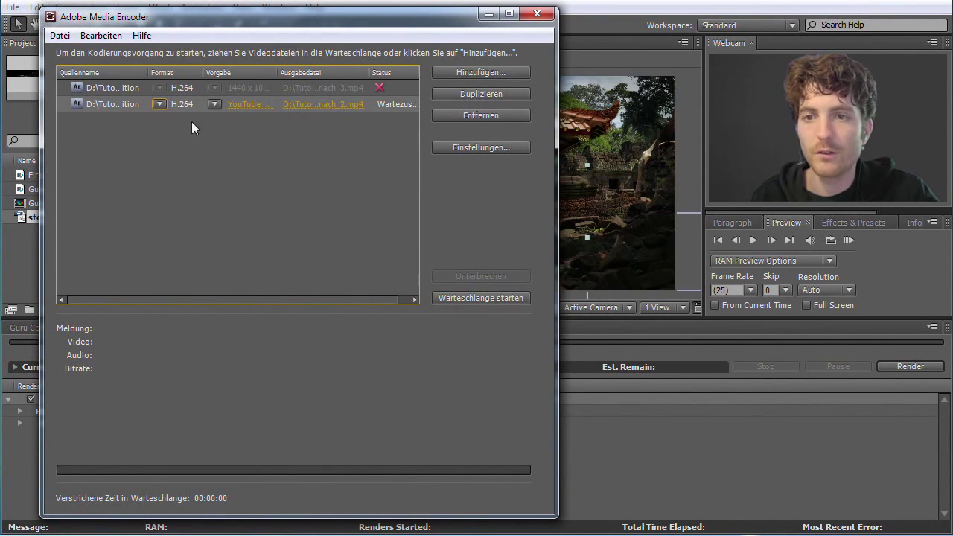
click(213, 105)
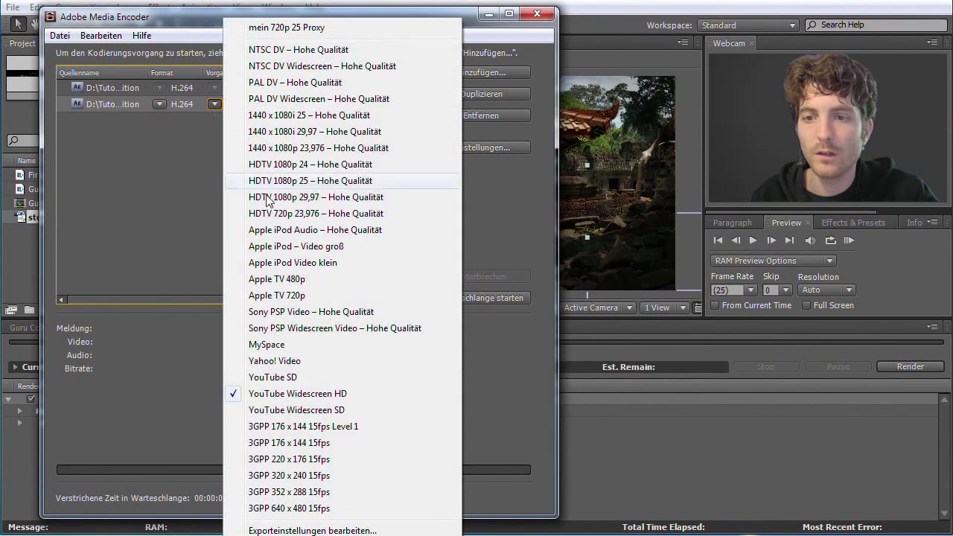
click(290, 395)
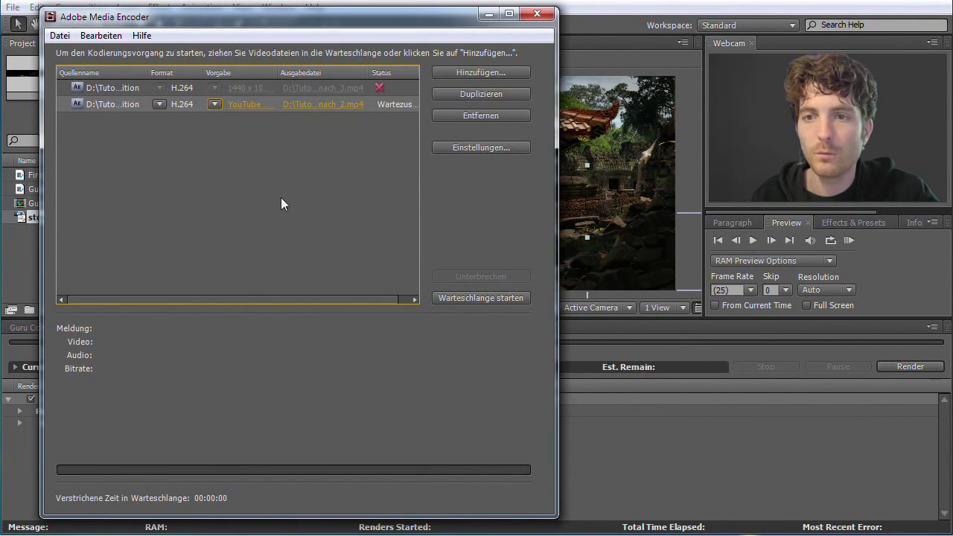
Set the new queue entry's output file to guru_final_video.mp4 in the AE folder
click(328, 105)
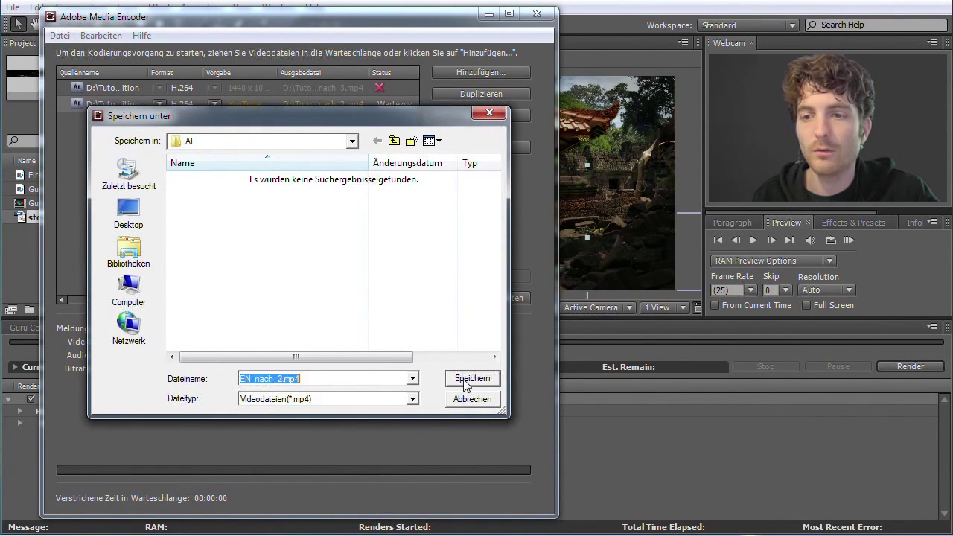
click(276, 380)
drag(276, 381, 219, 379)
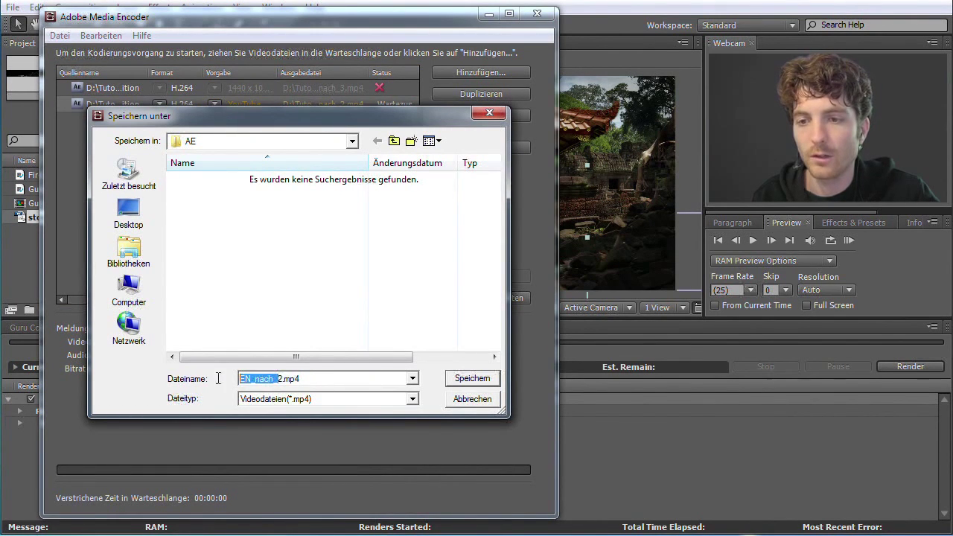
key(BackSpace)
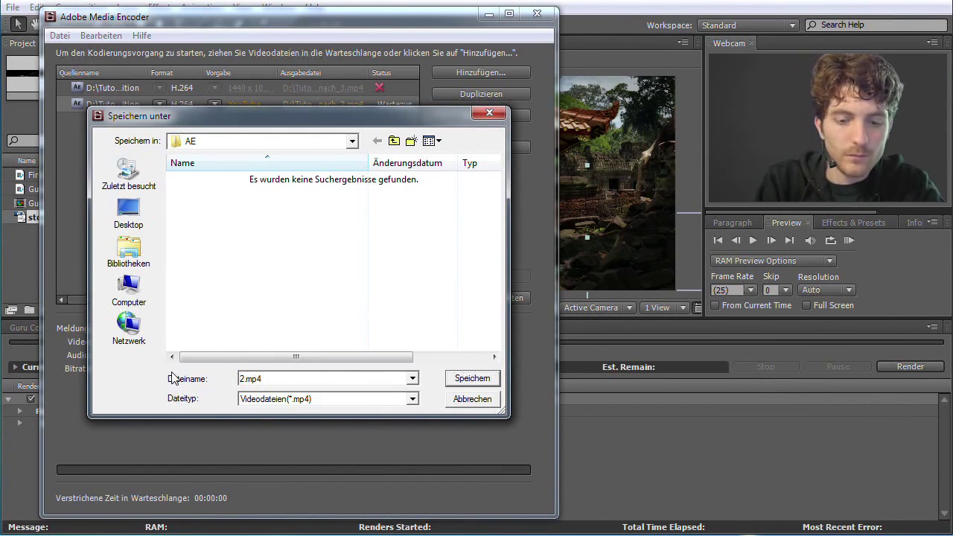
key(Delete)
text(guru)
text(_final_)
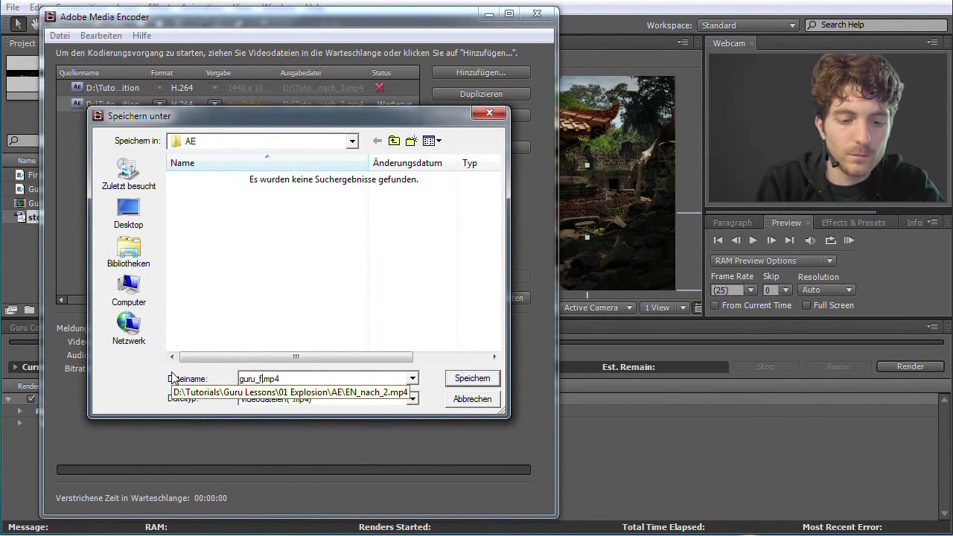
text(video)
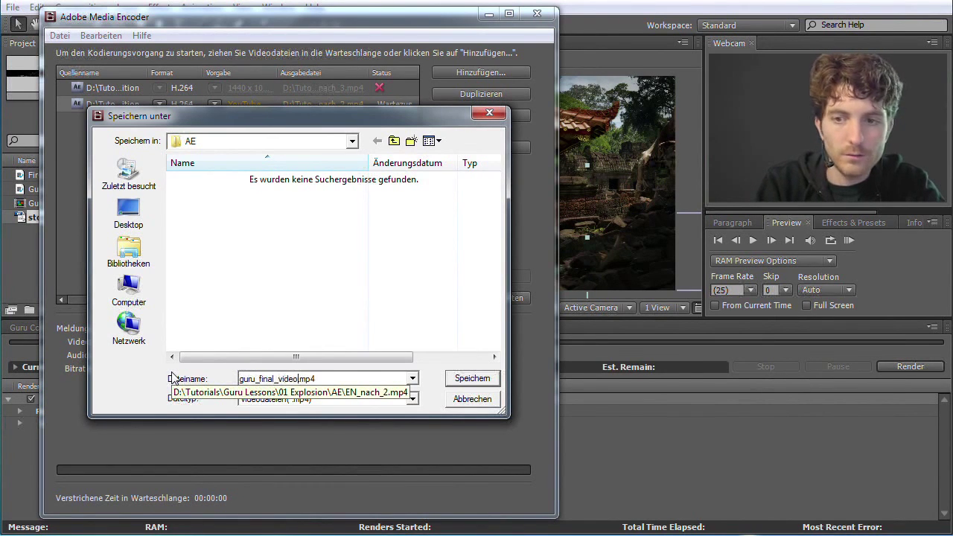
click(481, 380)
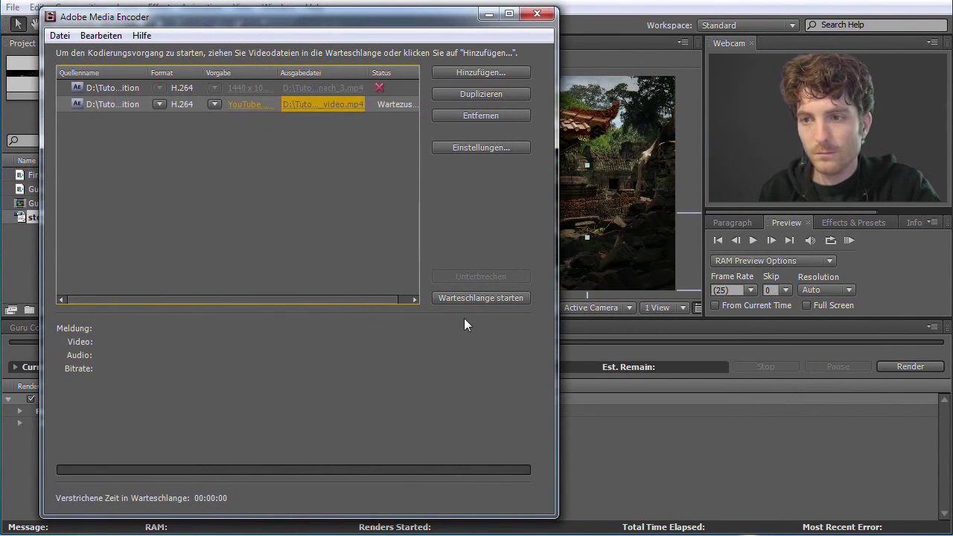